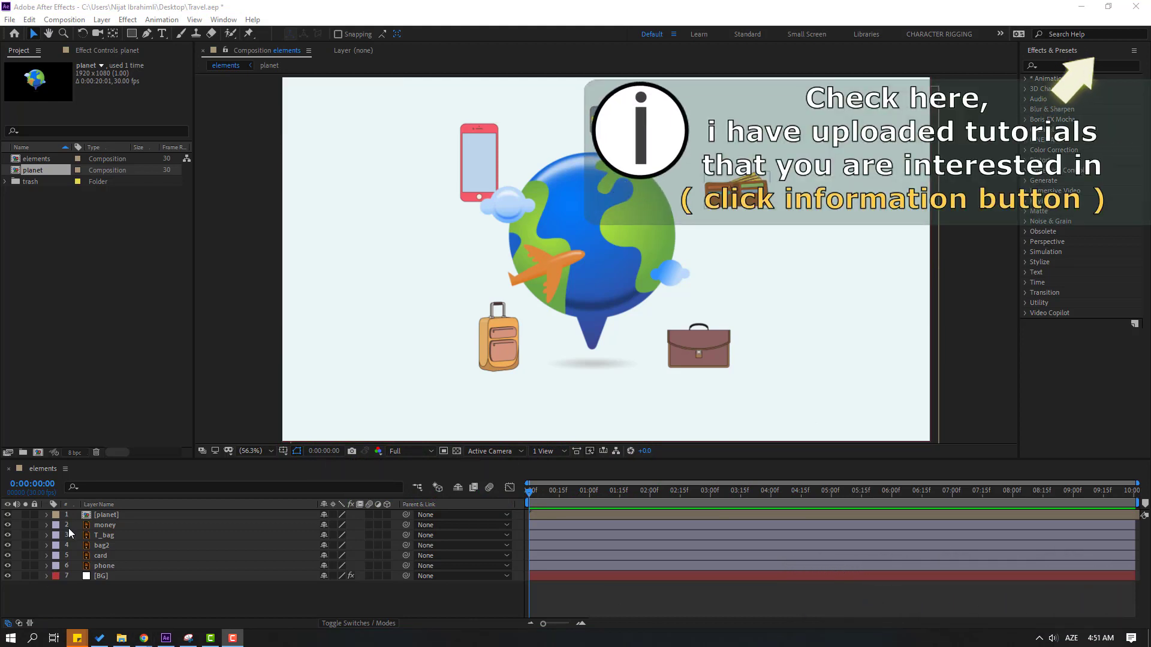
# Turn off the planet layer's visibility so only the travel icons show.
pyautogui.click(93, 515)
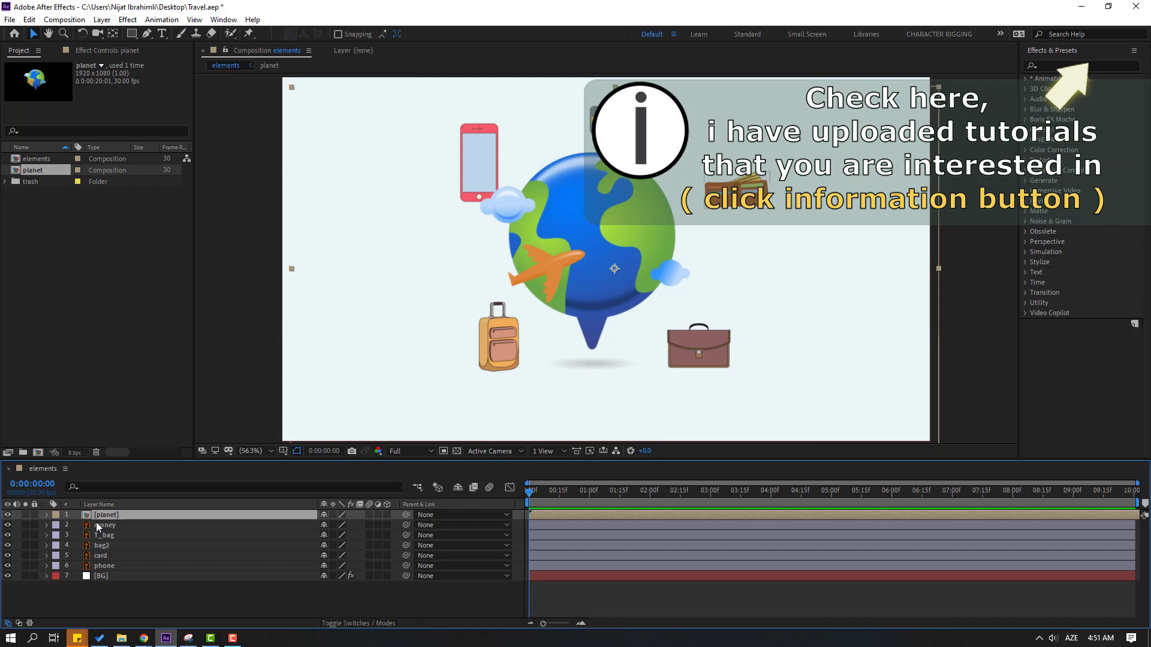
pyautogui.click(7, 515)
pyautogui.click(120, 602)
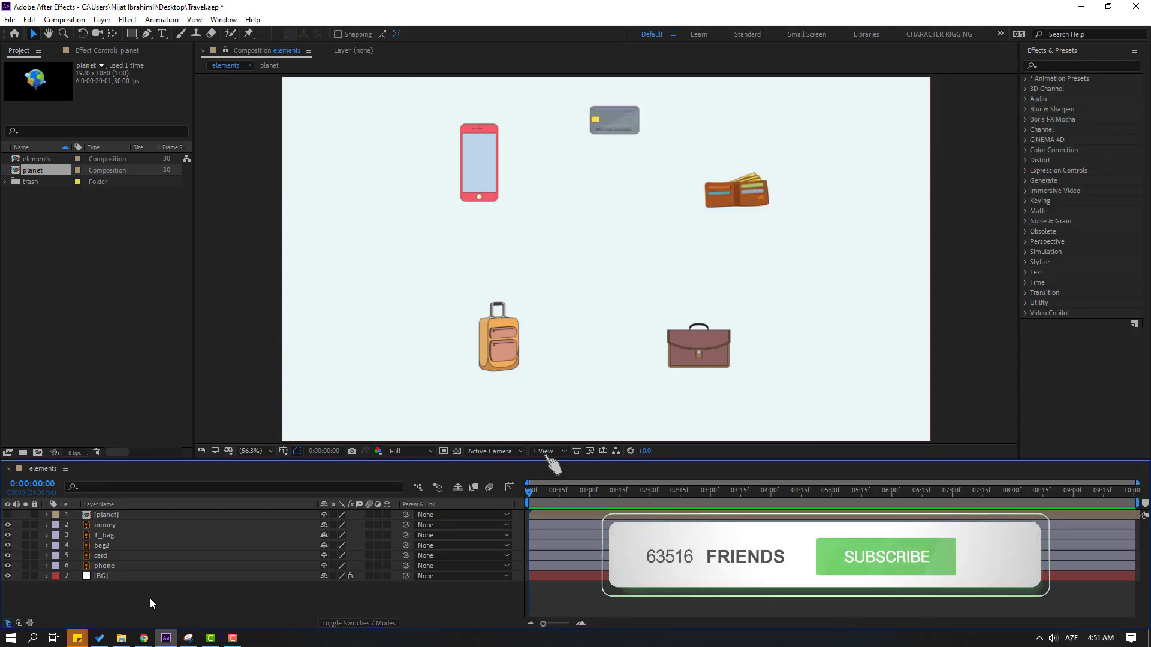
# Add a Null 1 layer from the timeline and centre its anchor point with Ctrl+Alt+Home.
pyautogui.rightClick(132, 597)
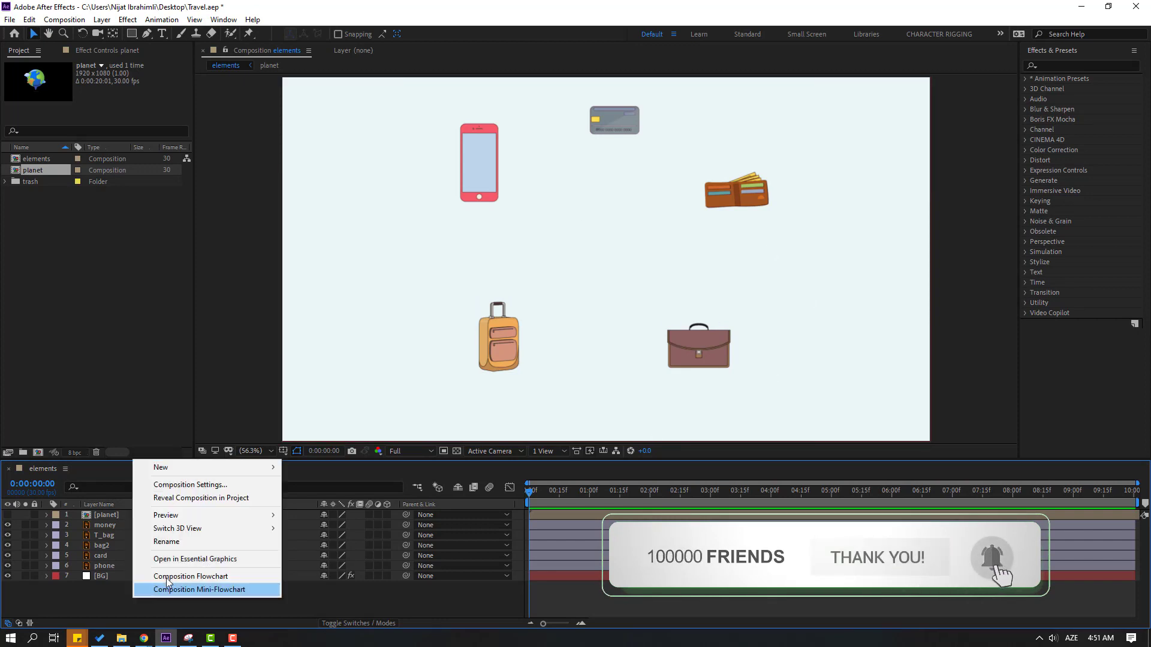
pyautogui.moveTo(258, 468)
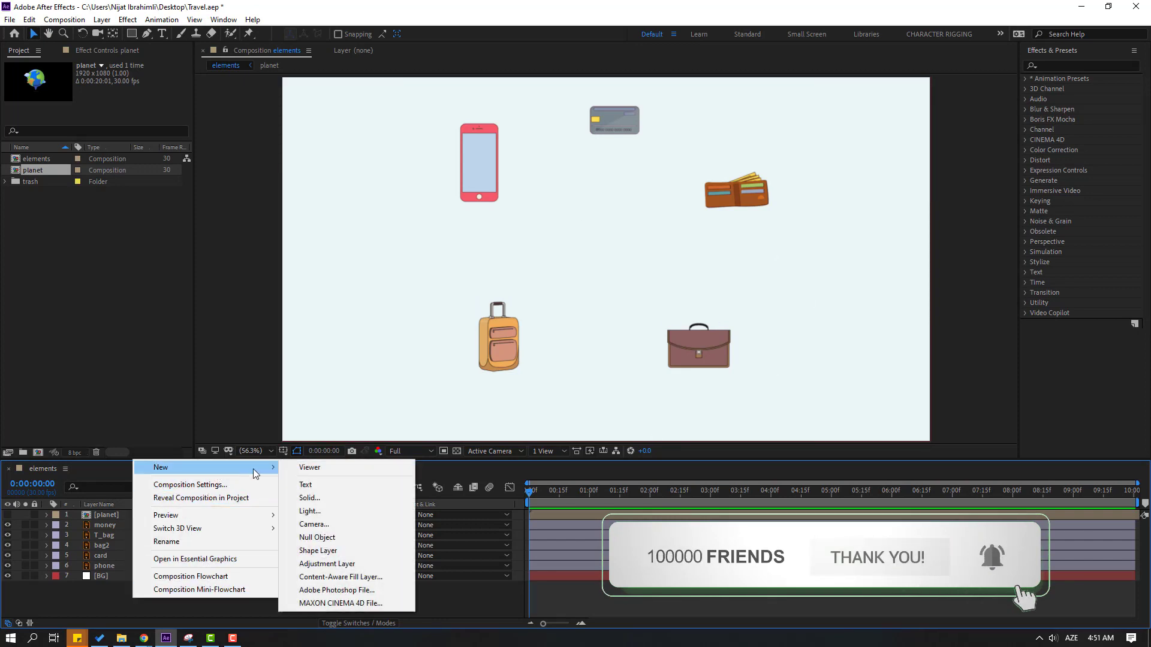
pyautogui.click(317, 538)
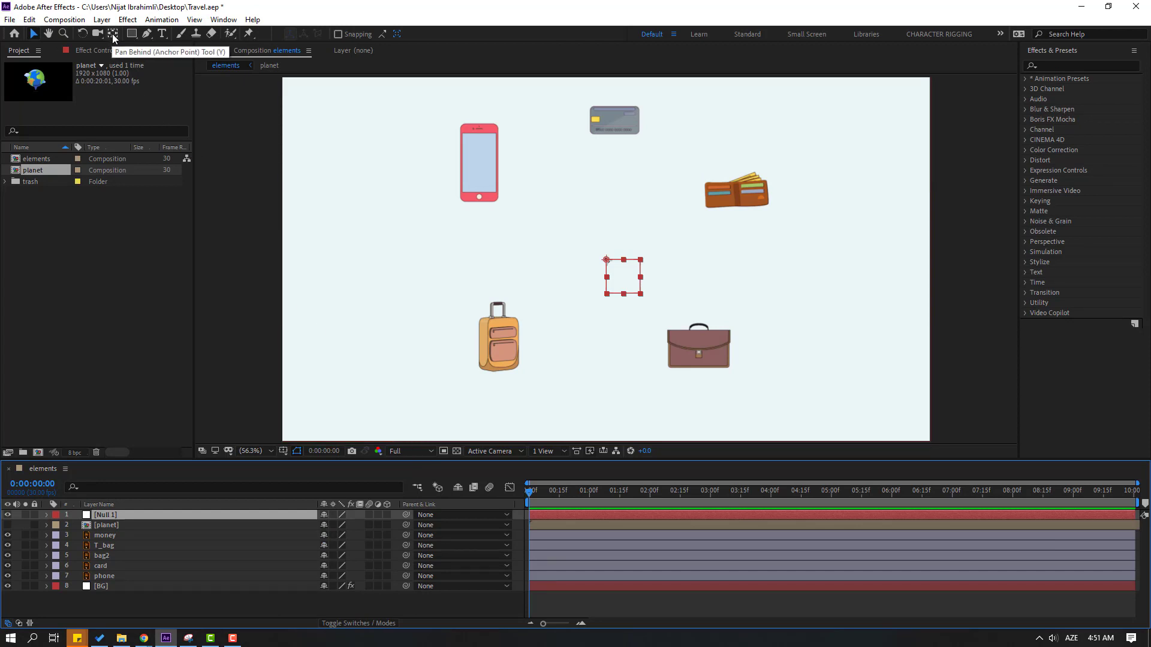
pyautogui.hotkey('ctrl', 'alt', 'Home')
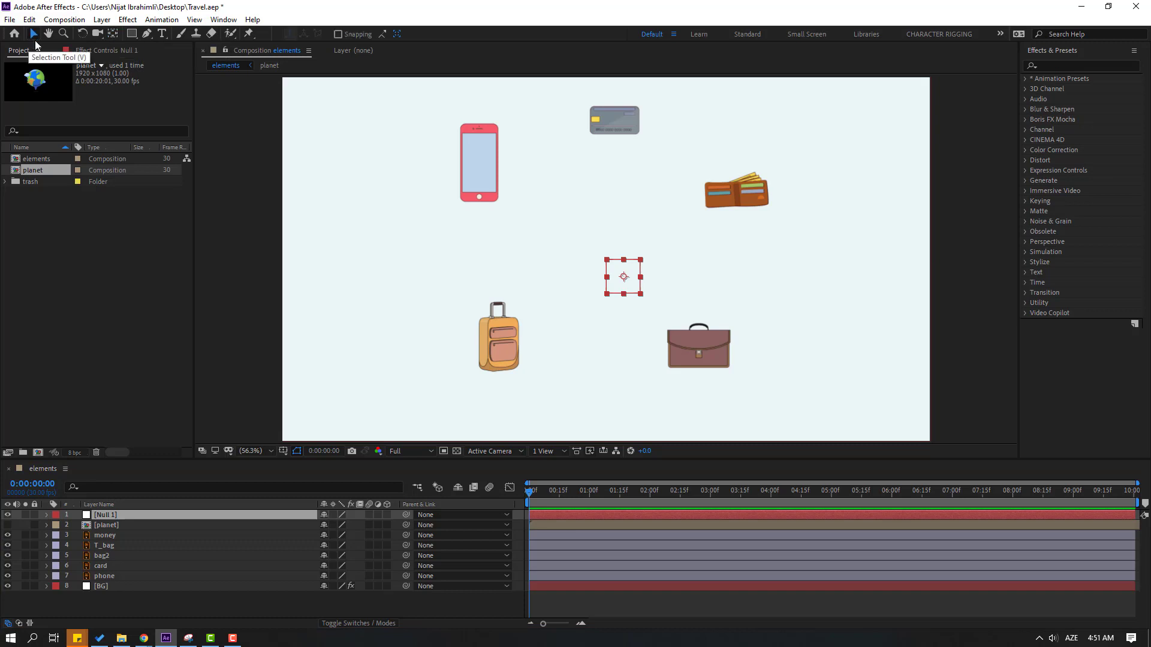
# Nudge the null slightly up and left, then lock the BG layer.
pyautogui.moveTo(621, 288); pyautogui.dragTo(592, 256)
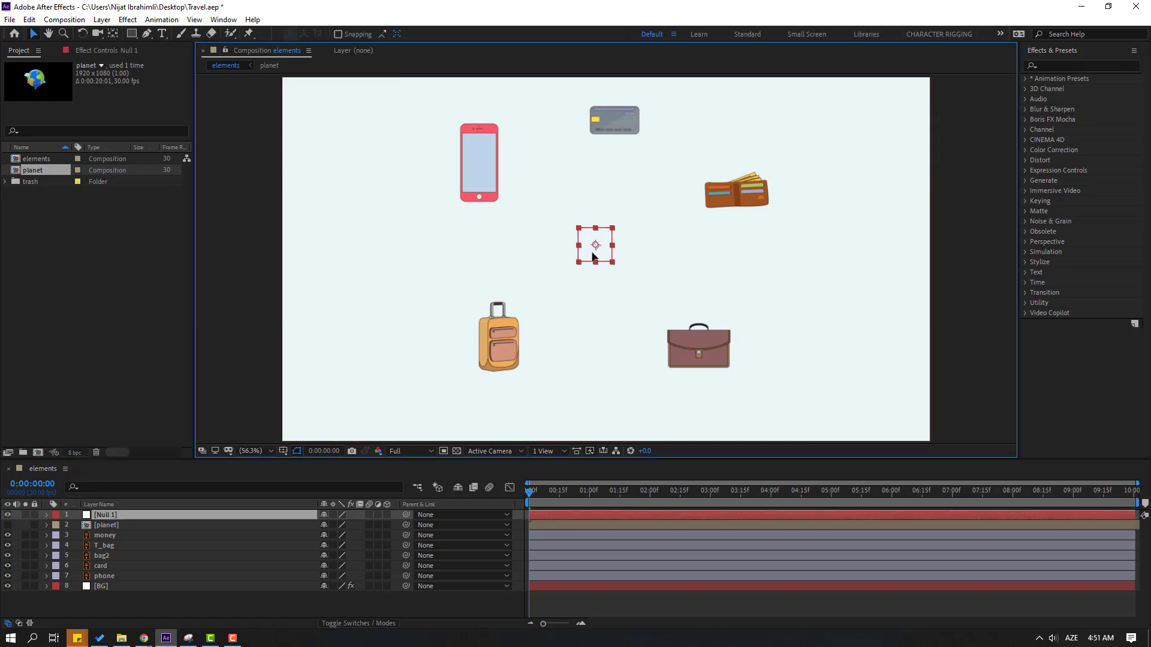
pyautogui.click(97, 599)
pyautogui.click(98, 589)
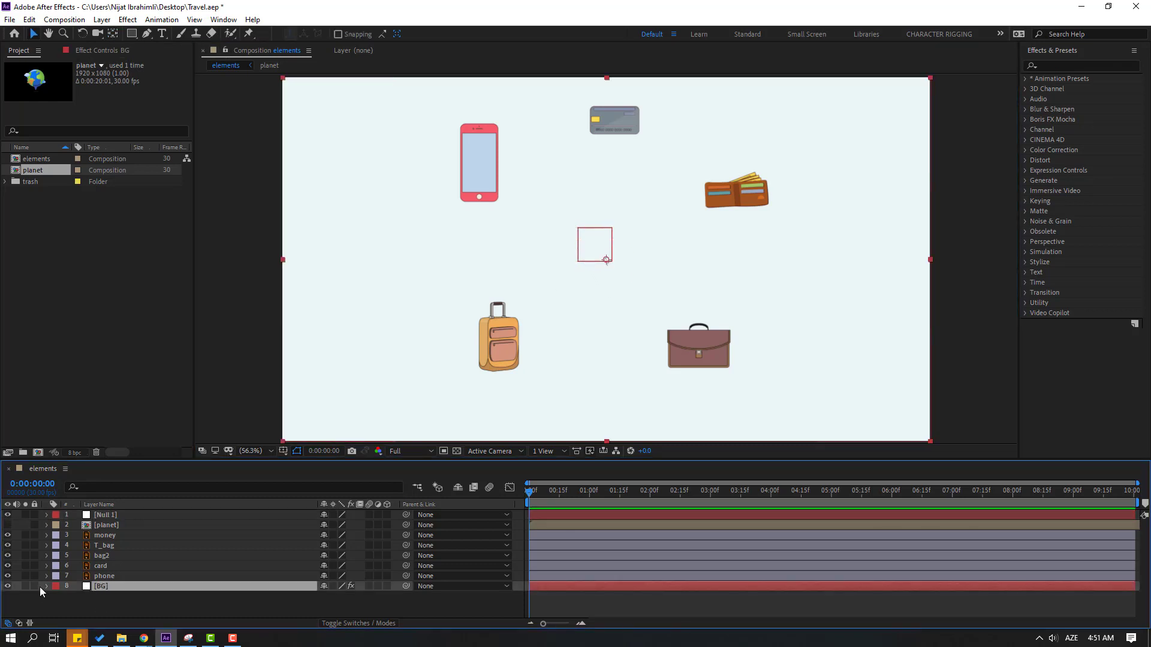
pyautogui.click(34, 586)
# Parent the suitcase, briefcase, wallet, card and phone icons to Null 1.
pyautogui.click(495, 349)
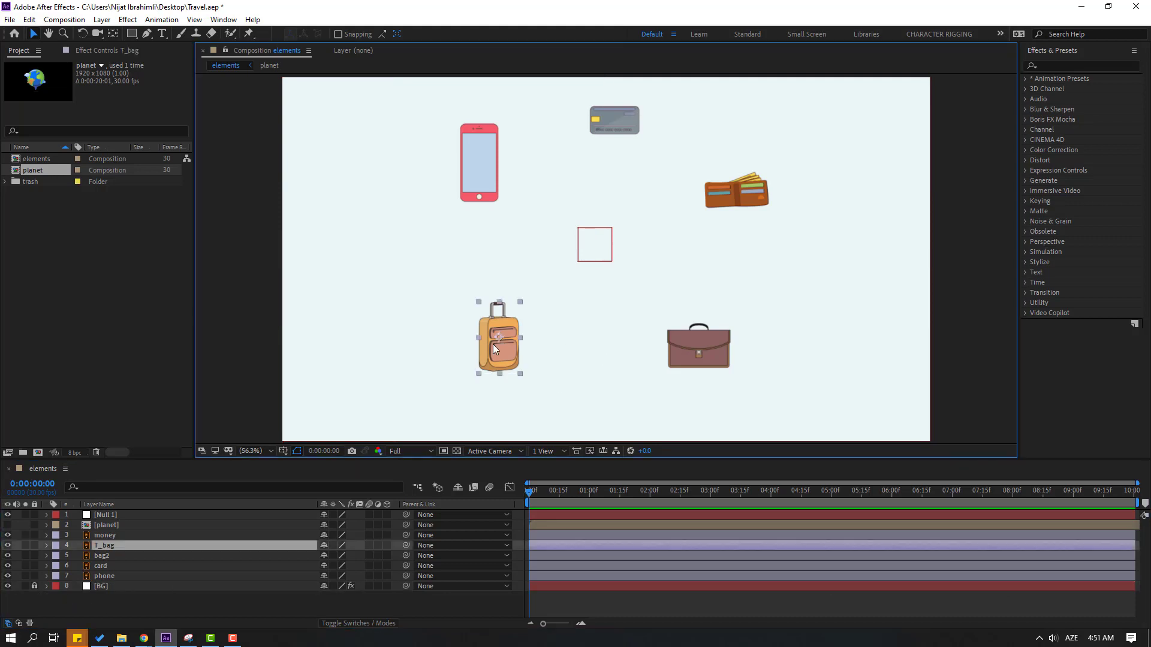
pyautogui.keyDown('shift'); pyautogui.click(686, 340); pyautogui.keyUp('shift')
pyautogui.keyDown('shift'); pyautogui.click(737, 193); pyautogui.keyUp('shift')
pyautogui.keyDown('shift'); pyautogui.click(612, 120); pyautogui.keyUp('shift')
pyautogui.keyDown('shift'); pyautogui.click(482, 155); pyautogui.keyUp('shift')
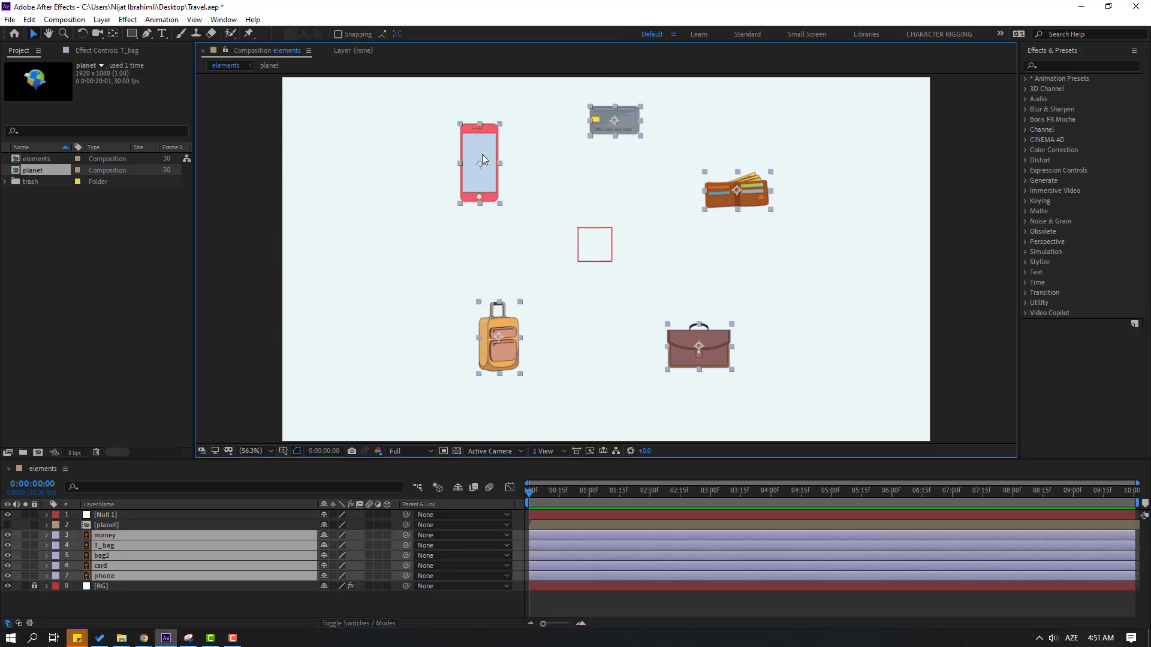
pyautogui.moveTo(405, 537); pyautogui.dragTo(107, 514)
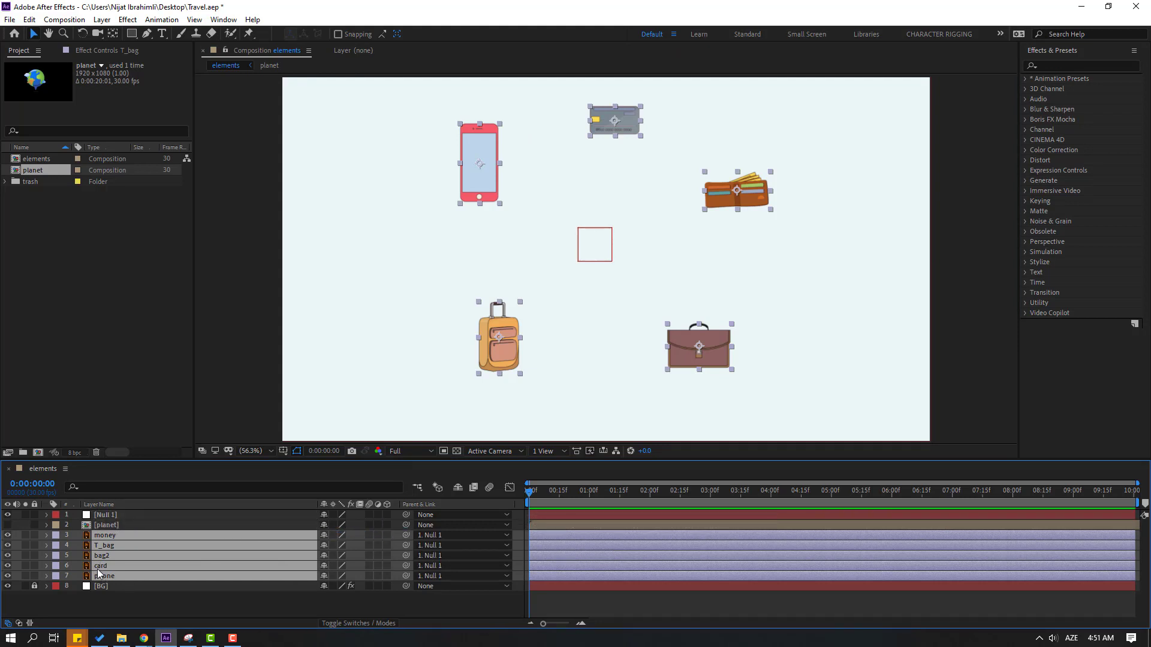
# Stack all five icons on top of each other at the canvas centre.
pyautogui.click(501, 408)
pyautogui.moveTo(497, 367); pyautogui.dragTo(590, 271)
pyautogui.moveTo(483, 159); pyautogui.dragTo(595, 239)
pyautogui.moveTo(620, 132); pyautogui.dragTo(599, 237)
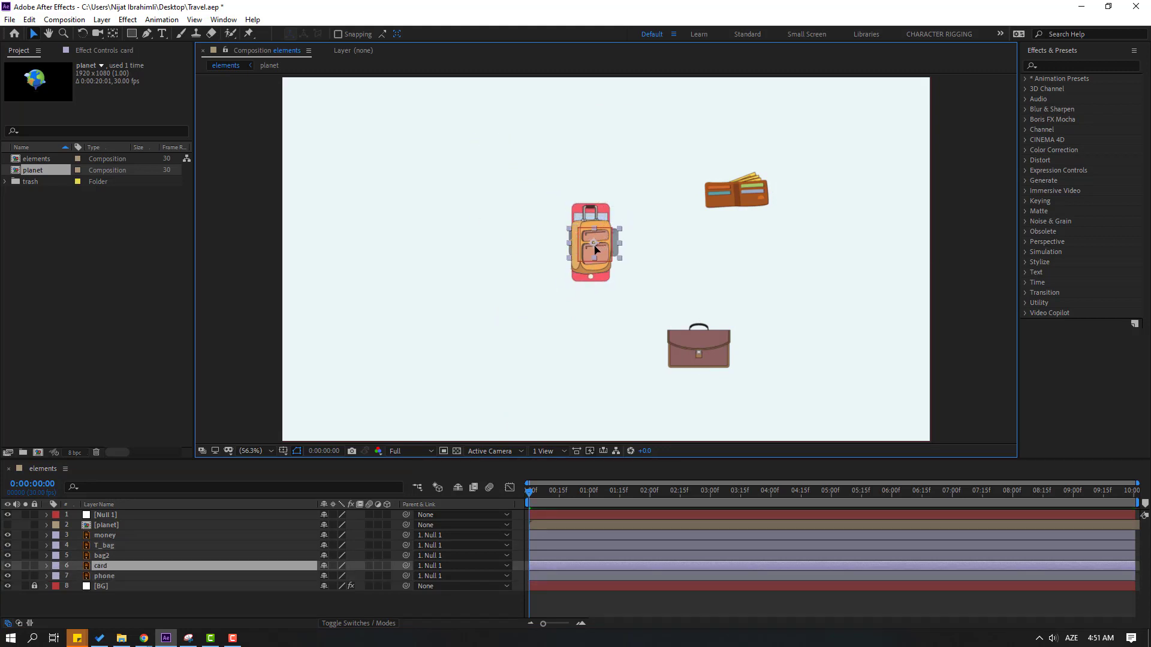
pyautogui.moveTo(739, 193); pyautogui.dragTo(588, 252)
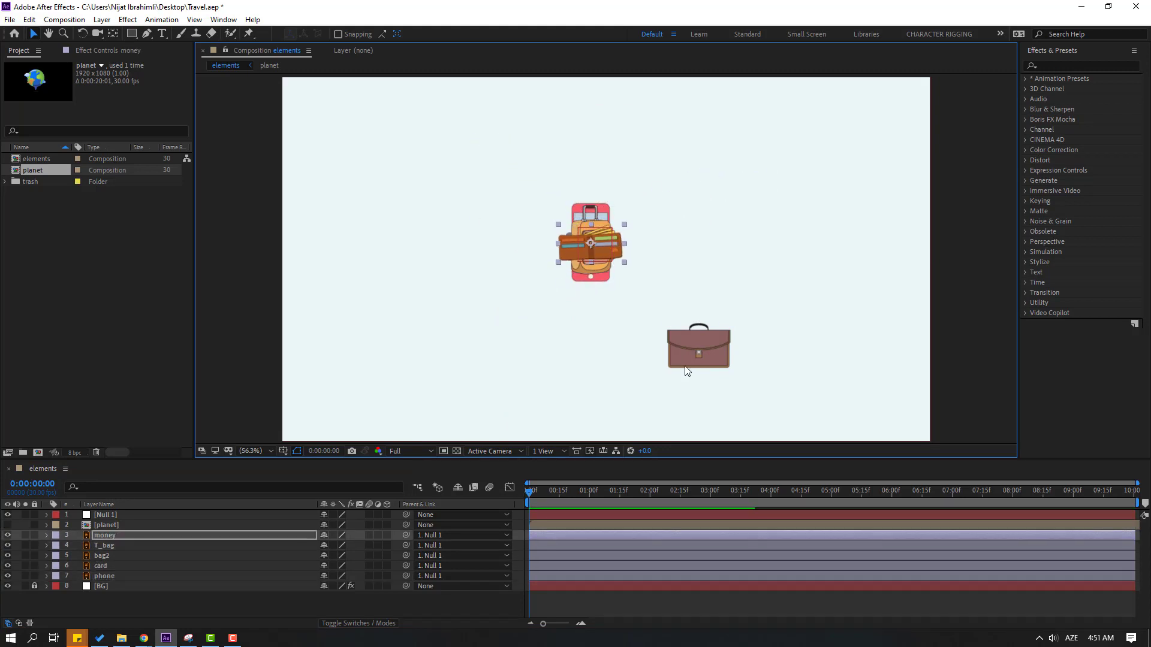
pyautogui.moveTo(699, 347); pyautogui.dragTo(591, 245)
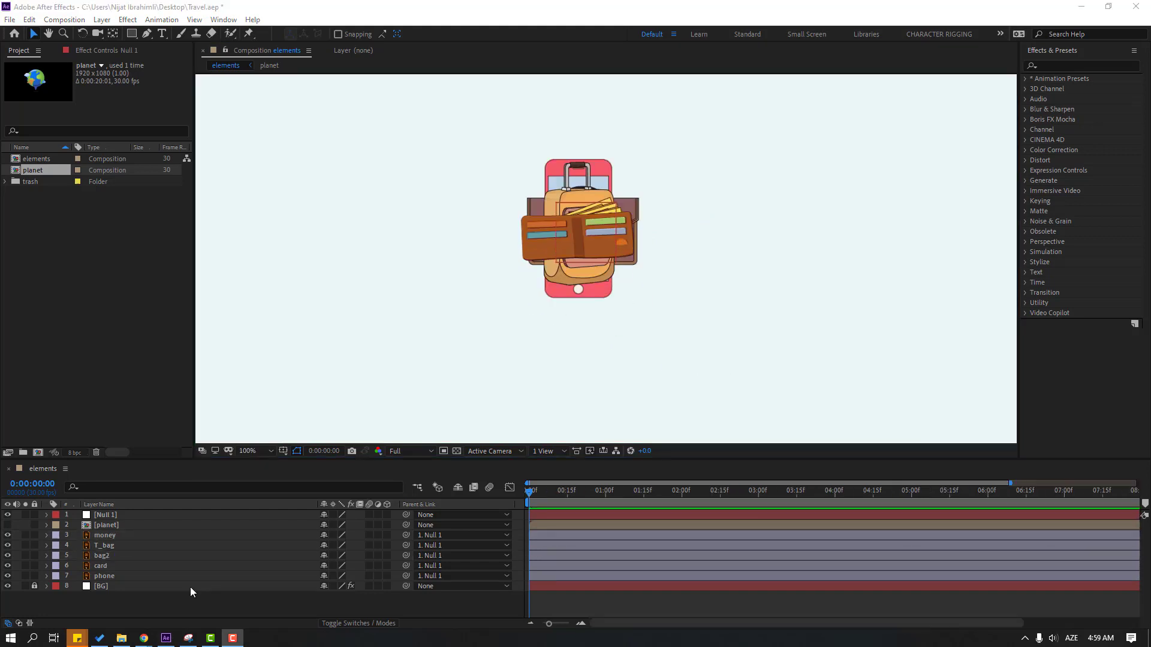
# Solo Null 1, enable Rotation keyframing, and add a rotated keyframe at ten frames.
pyautogui.click(110, 517)
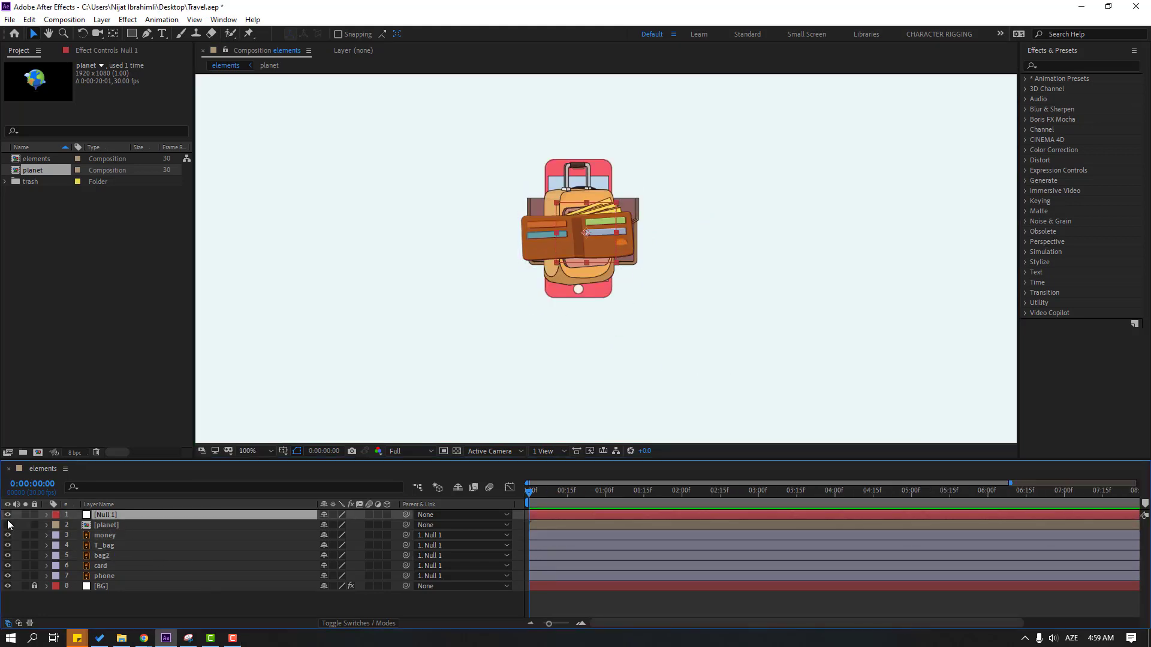
pyautogui.click(24, 515)
pyautogui.press('r')
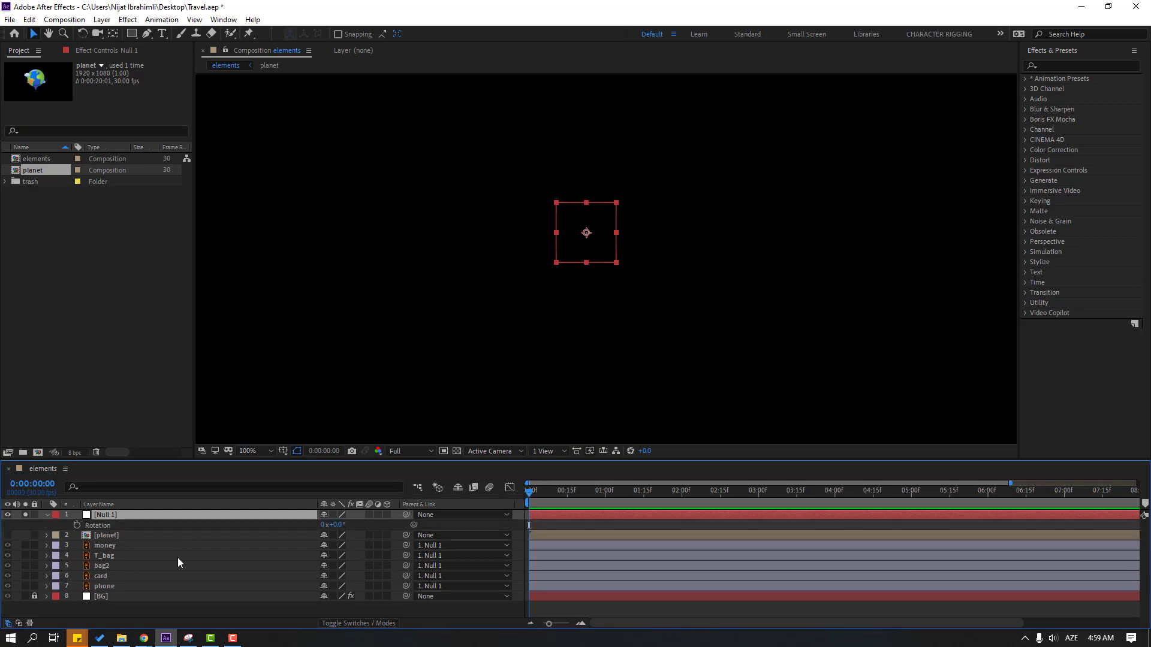
pyautogui.click(76, 525)
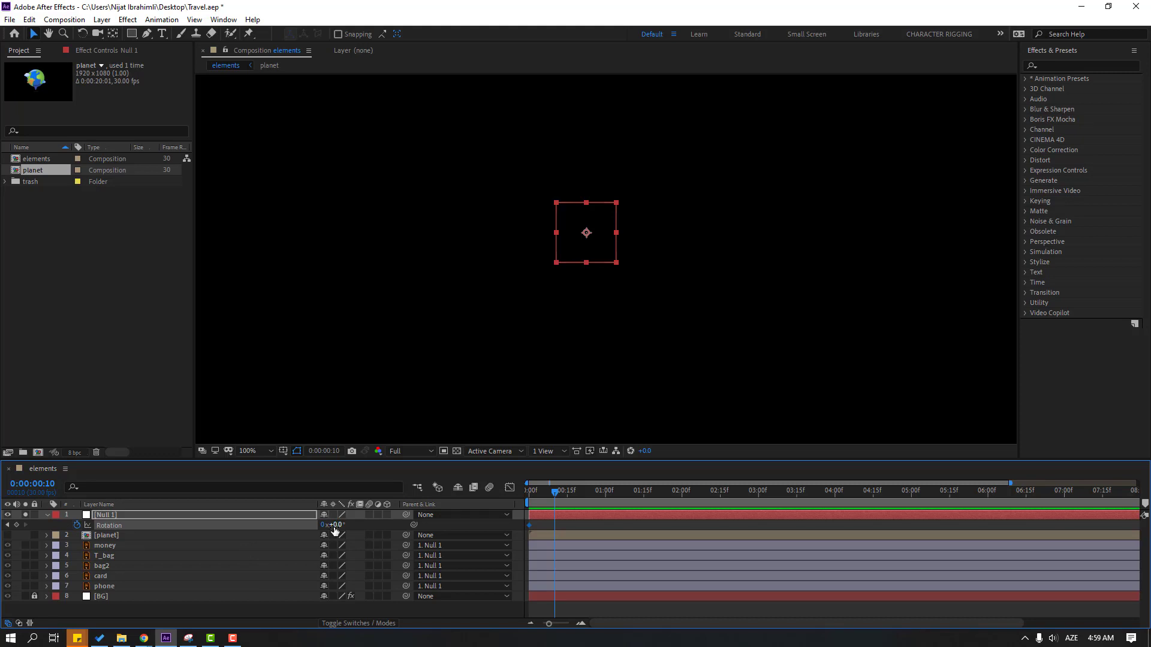
pyautogui.moveTo(335, 531); pyautogui.dragTo(455, 525)
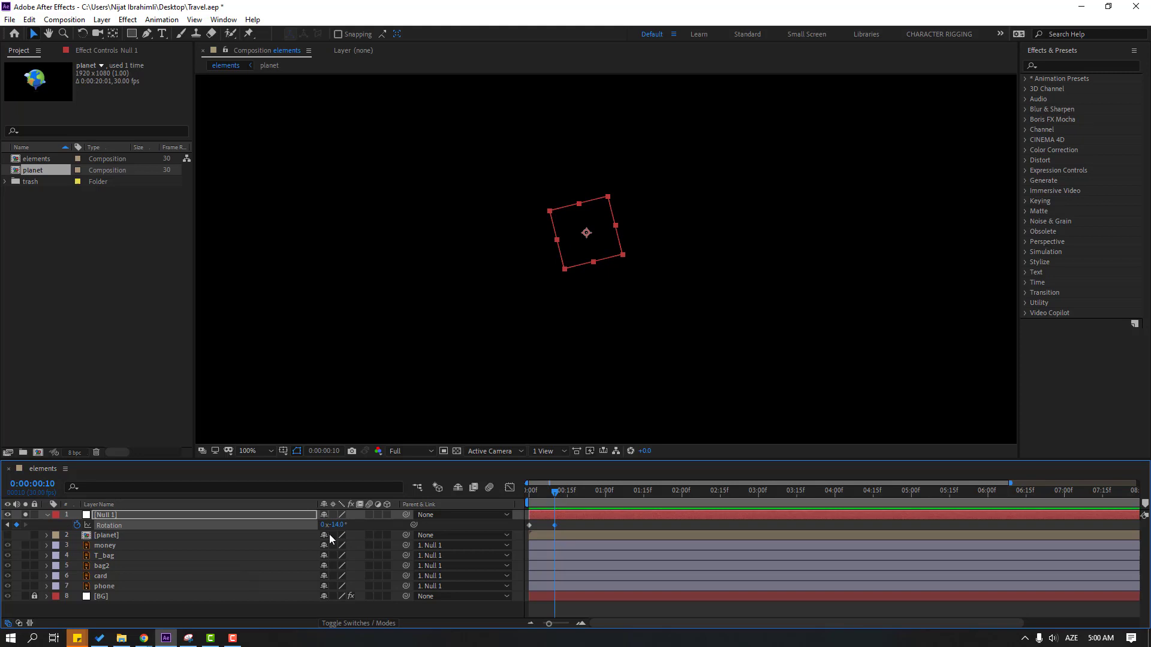
# Add Null 1 rotation keyframes of 167° at 1:00 and 181° at 1:10, then scrub to check.
pyautogui.hotkey('shift', 'pagedown')
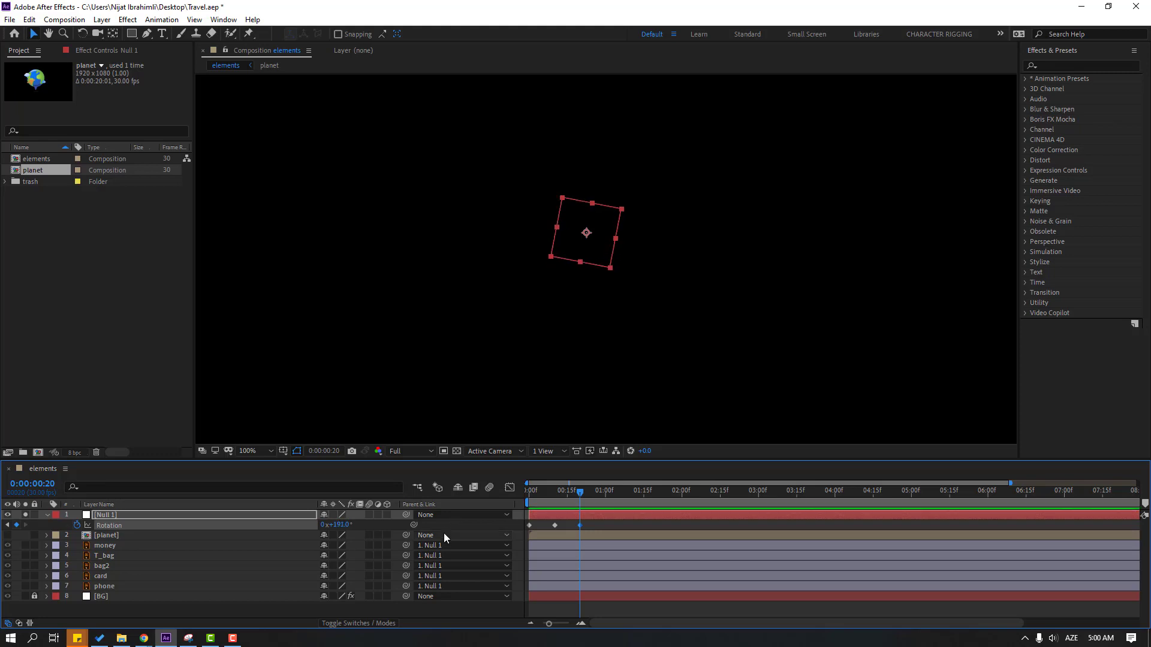
pyautogui.hotkey('shift', 'pagedown')
pyautogui.moveTo(343, 525); pyautogui.dragTo(327, 527)
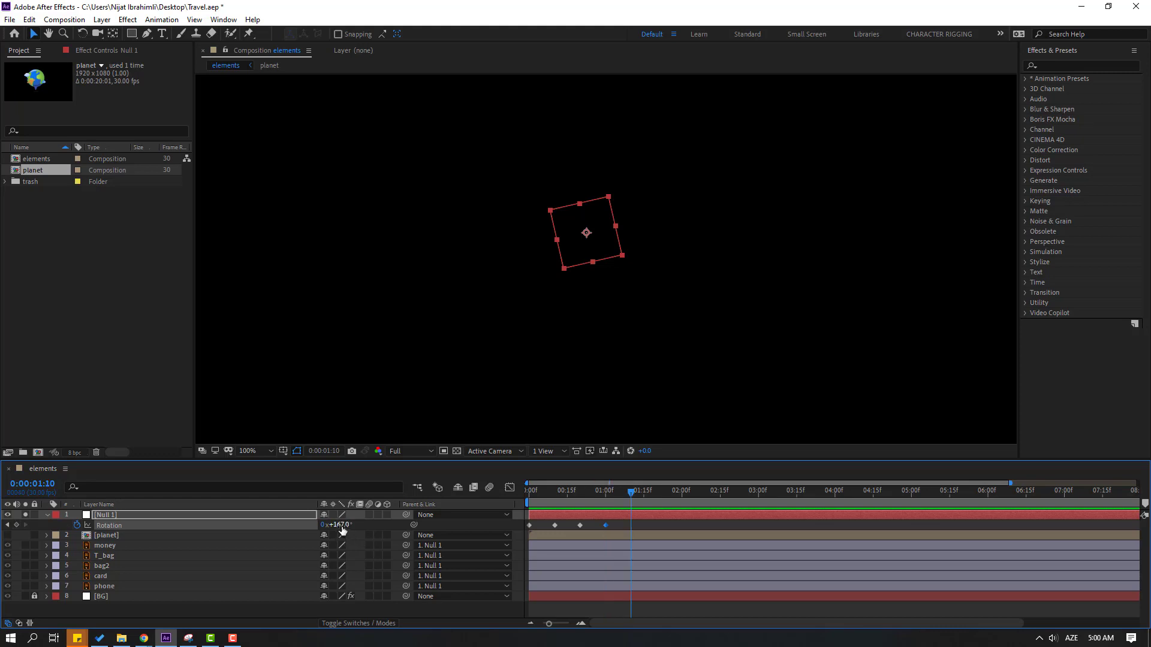
pyautogui.moveTo(343, 525); pyautogui.dragTo(352, 526)
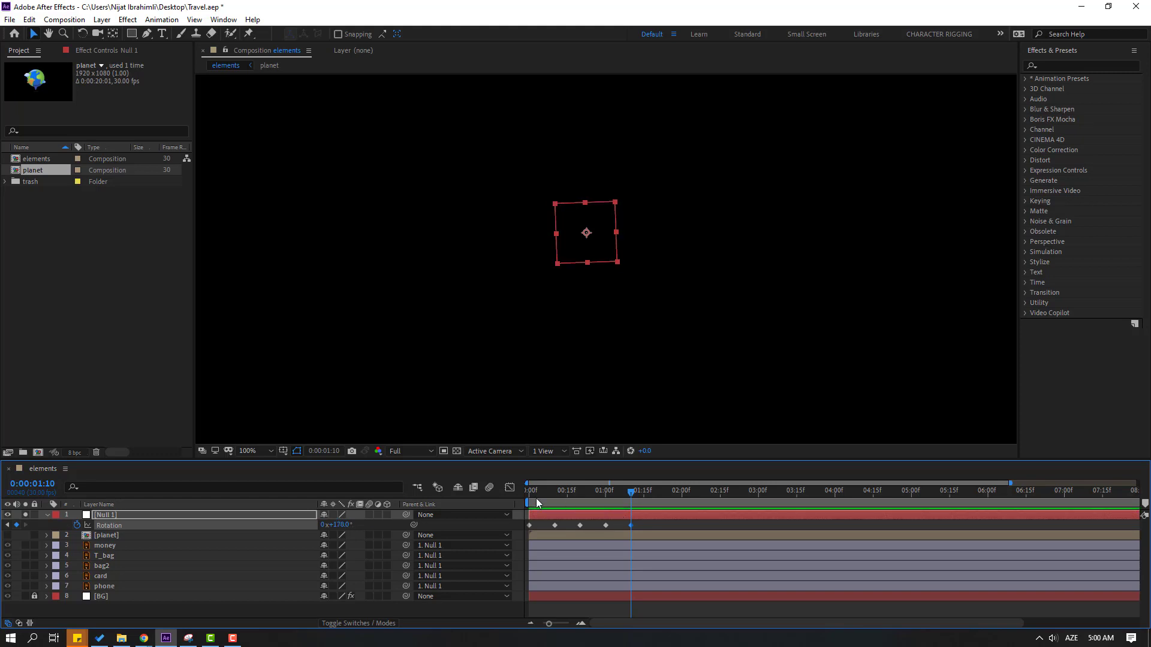
pyautogui.moveTo(536, 498); pyautogui.dragTo(632, 497)
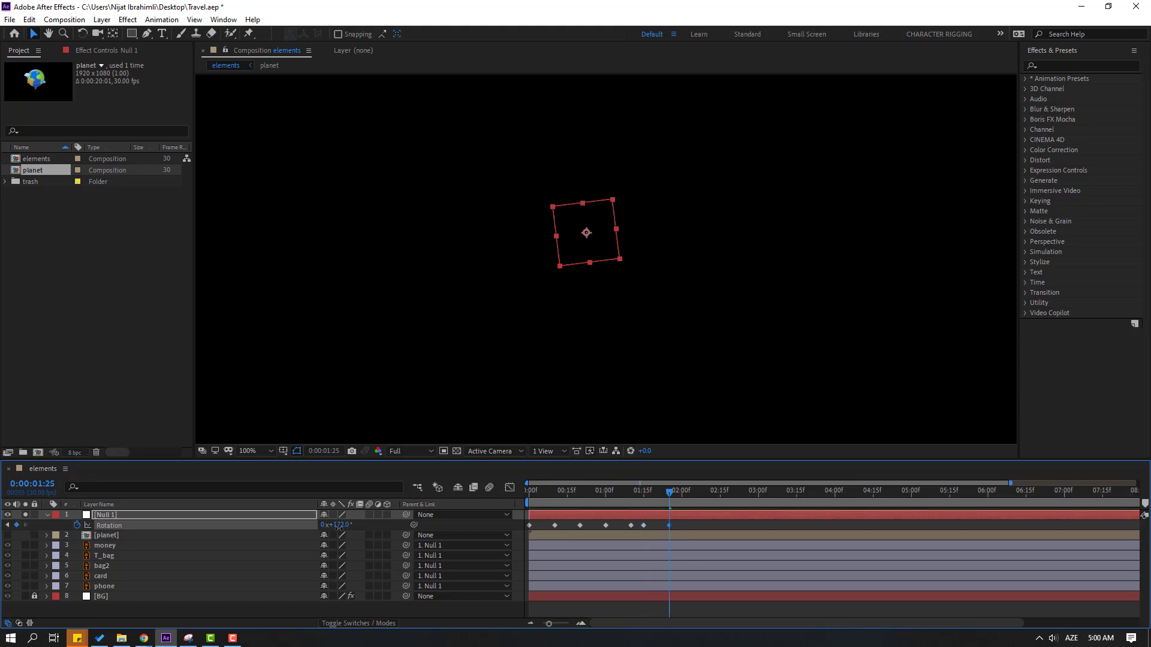
# Add further rotation keyframes (168°, a larger spin, then nearly 359°) and select all of them.
pyautogui.moveTo(342, 525); pyautogui.dragTo(336, 526)
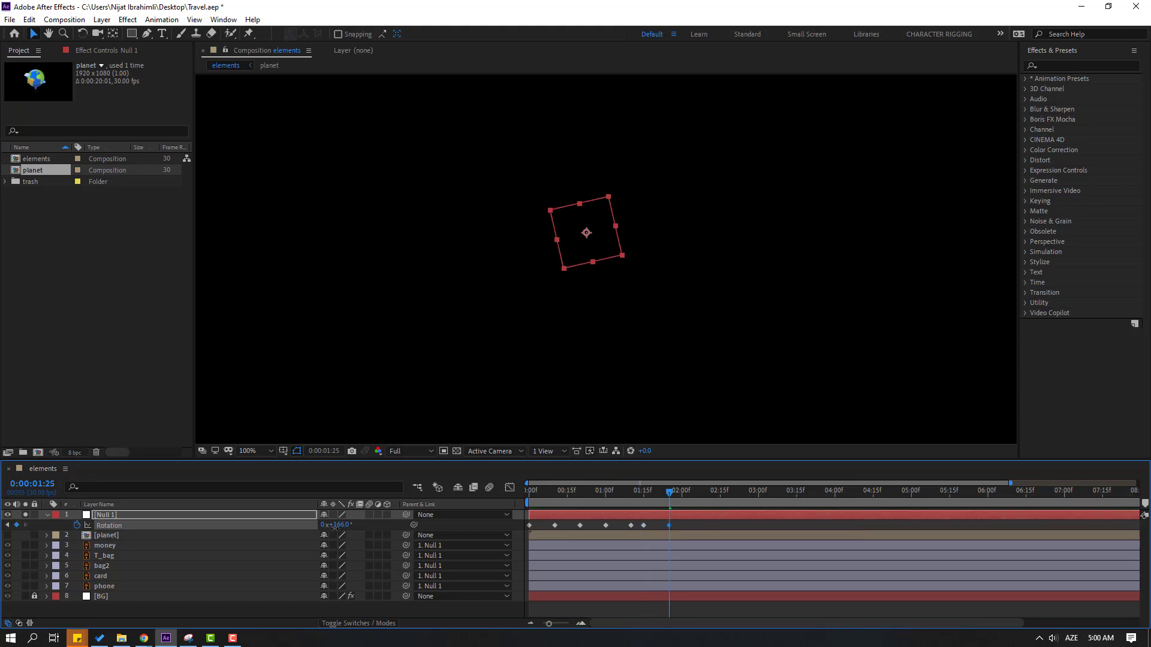
pyautogui.hotkey('shift', 'pagedown')
pyautogui.moveTo(340, 526); pyautogui.dragTo(465, 524)
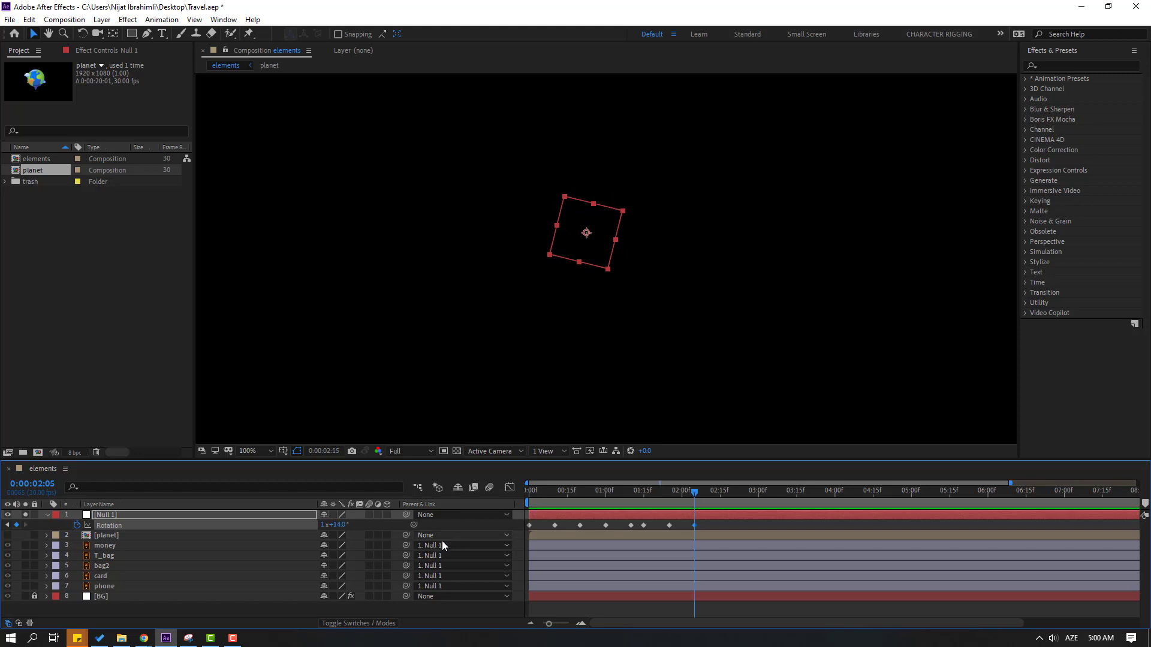
pyautogui.hotkey('shift', 'pagedown')
pyautogui.moveTo(339, 530)
pyautogui.mouseDown()
pyautogui.moveTo(327, 530)
pyautogui.moveTo(343, 530)
pyautogui.mouseUp()
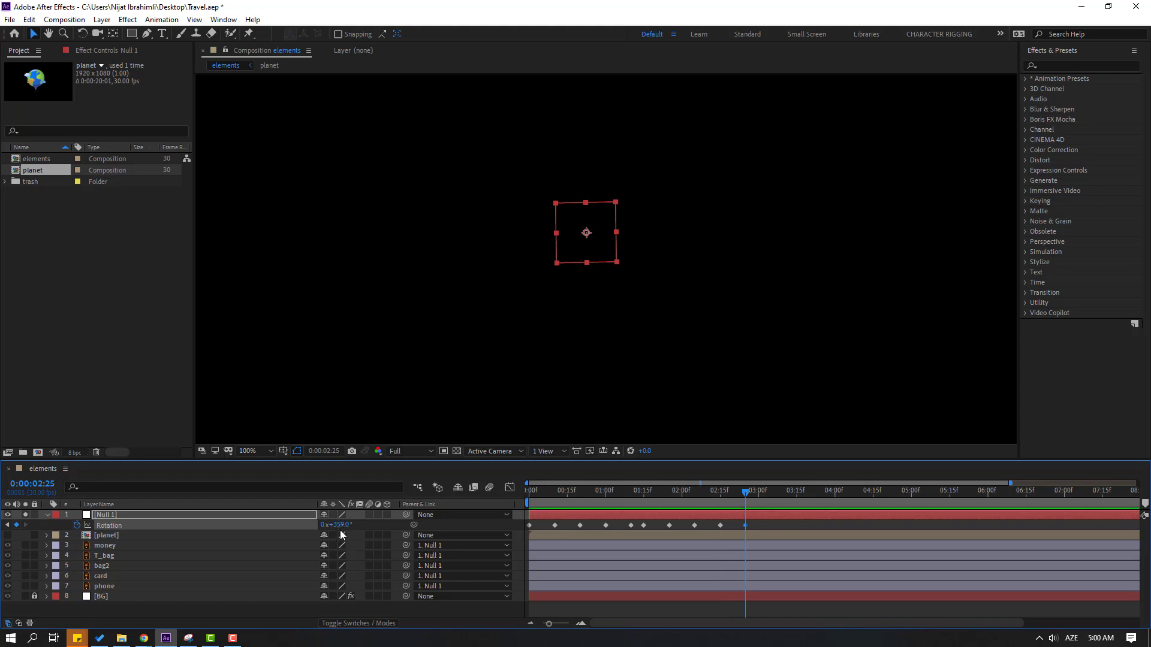
pyautogui.moveTo(765, 524); pyautogui.dragTo(552, 526)
# Apply Easy Ease to the selected Null 1 rotation keyframes.
pyautogui.rightClick(530, 527)
pyautogui.moveTo(612, 517)
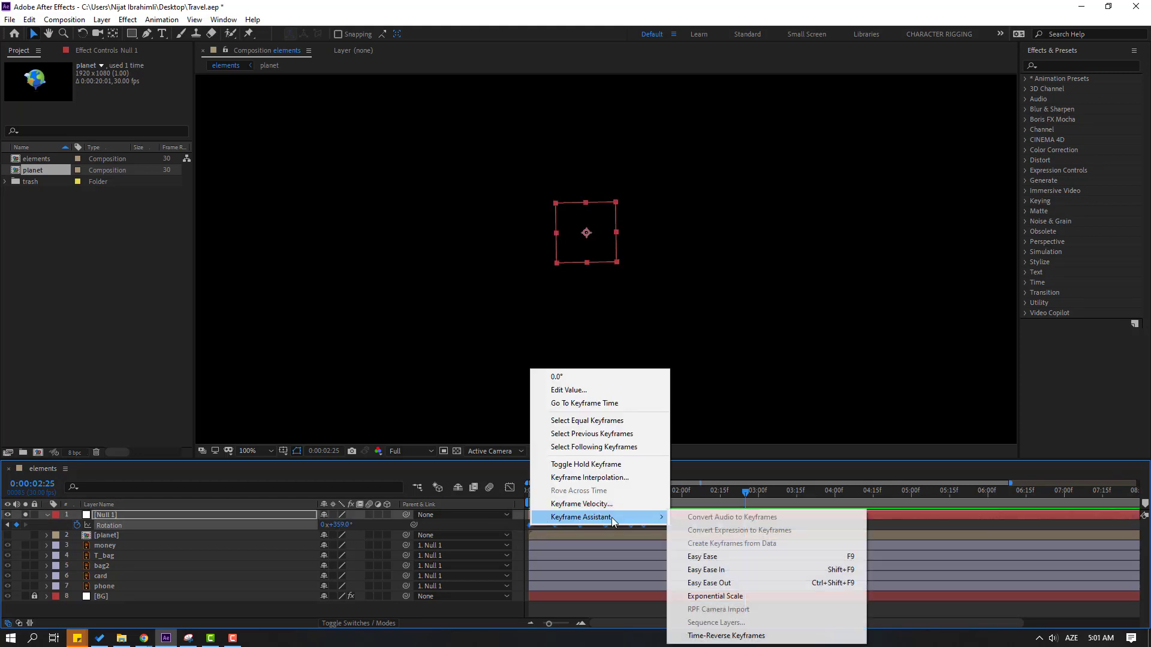
pyautogui.click(742, 557)
pyautogui.press('Home')
# Preview the eased spin with all layers visible, then re-solo Null 1 past the last keyframe.
pyautogui.click(26, 516)
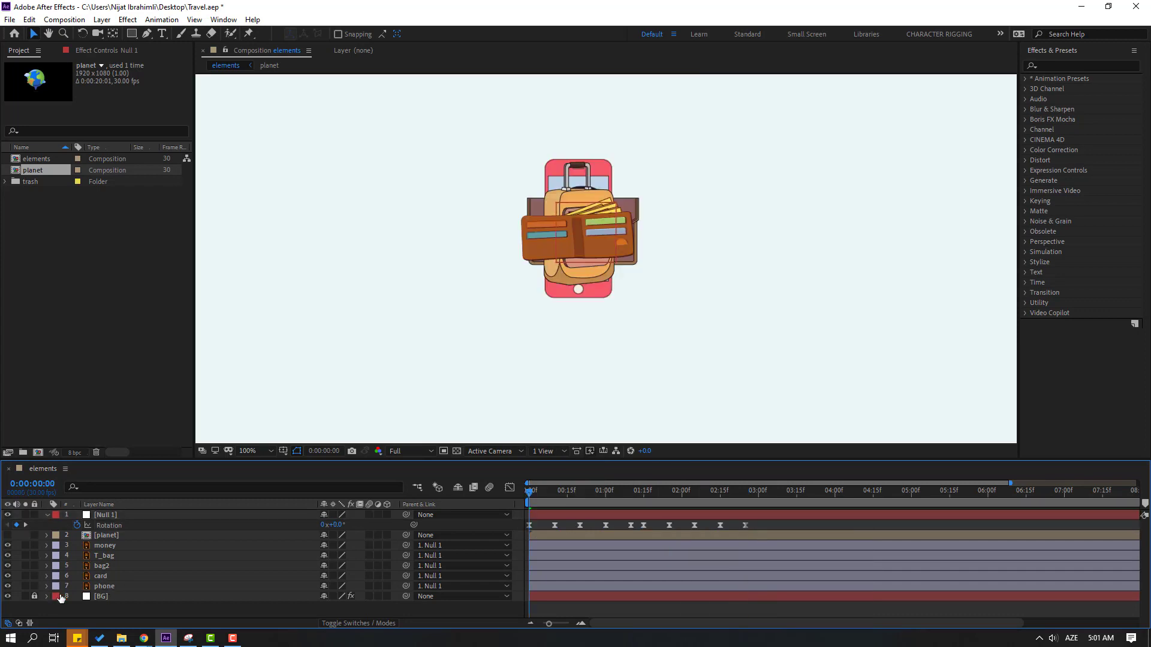
pyautogui.press('space')
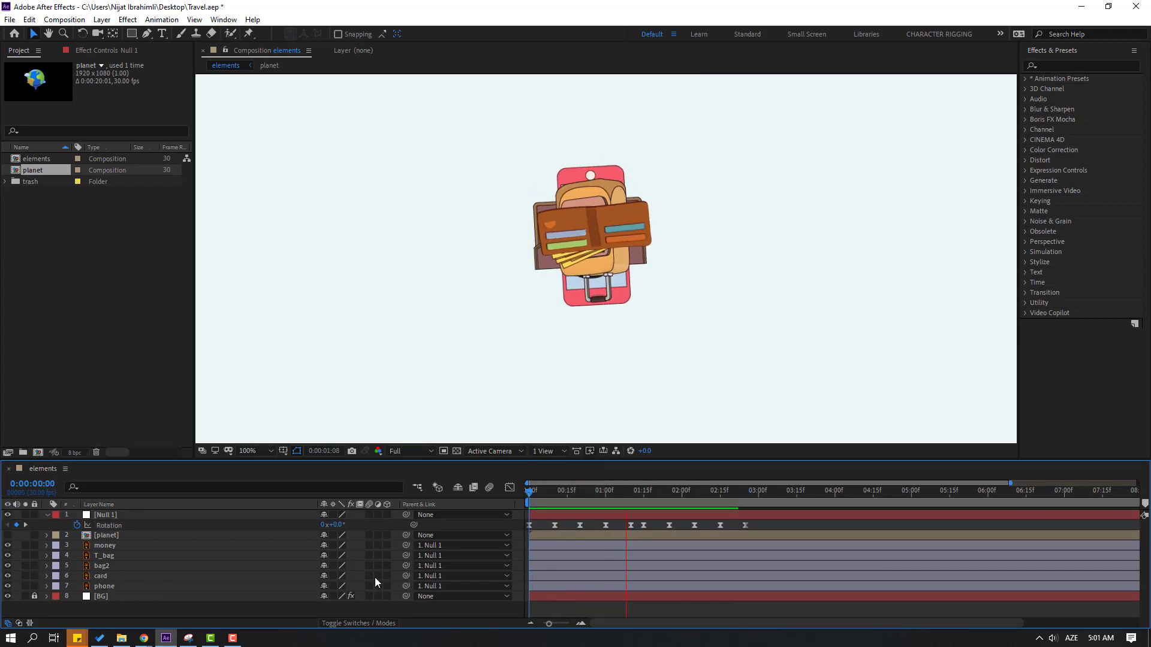
pyautogui.press('space')
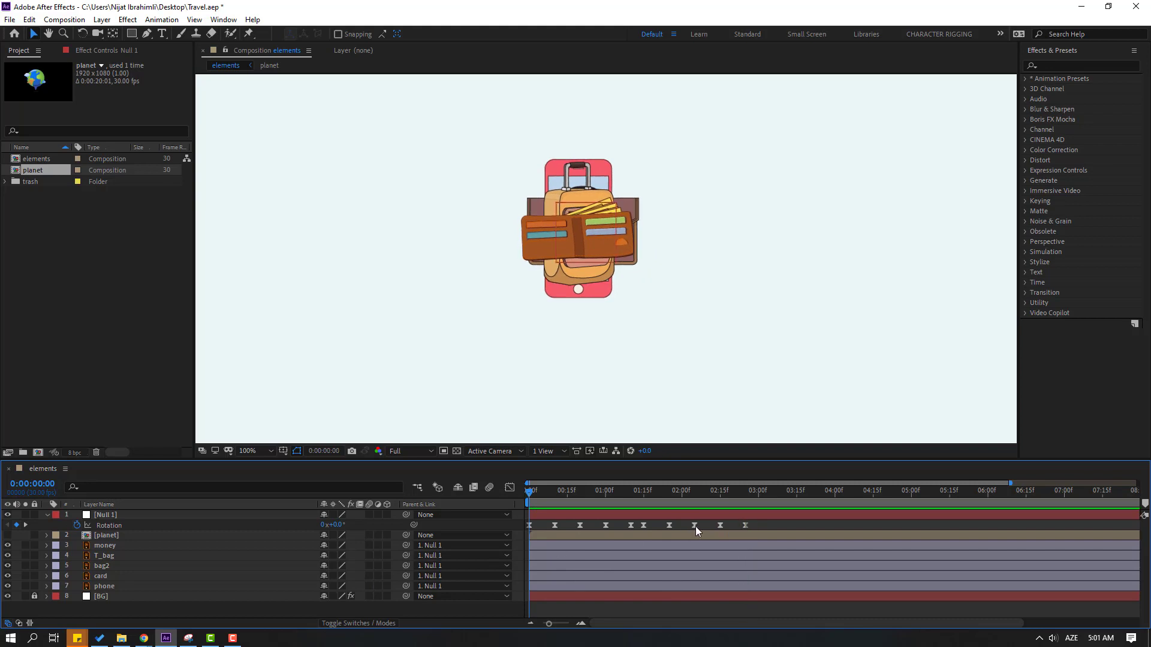
pyautogui.click(25, 515)
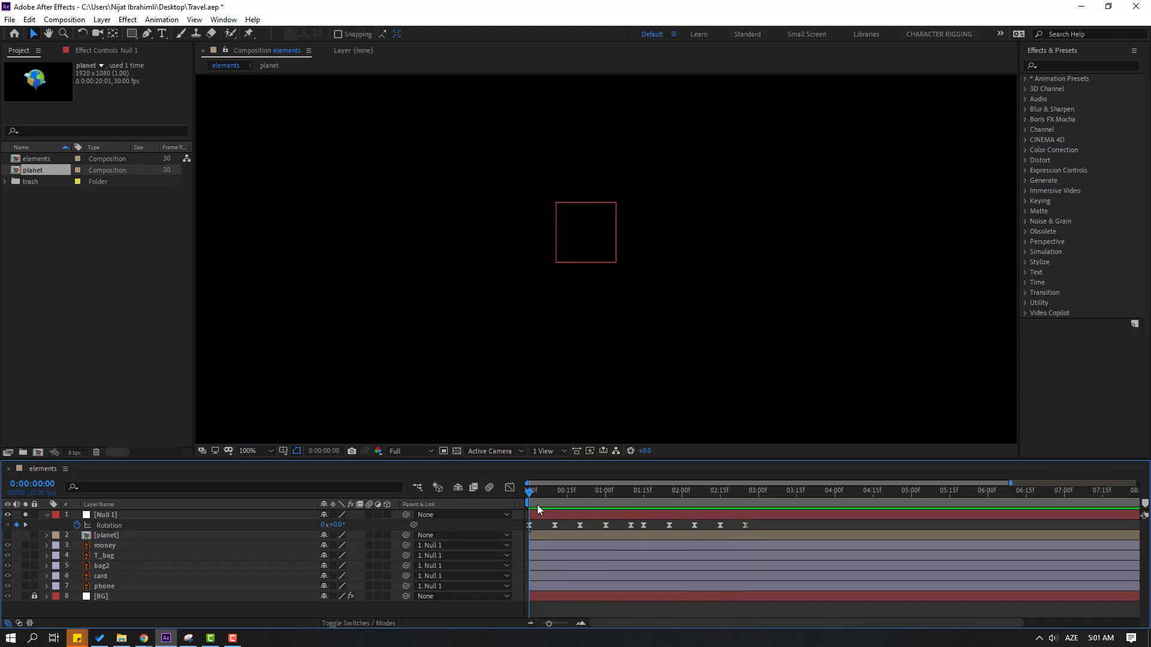
pyautogui.moveTo(550, 493); pyautogui.dragTo(756, 498)
pyautogui.click(734, 511)
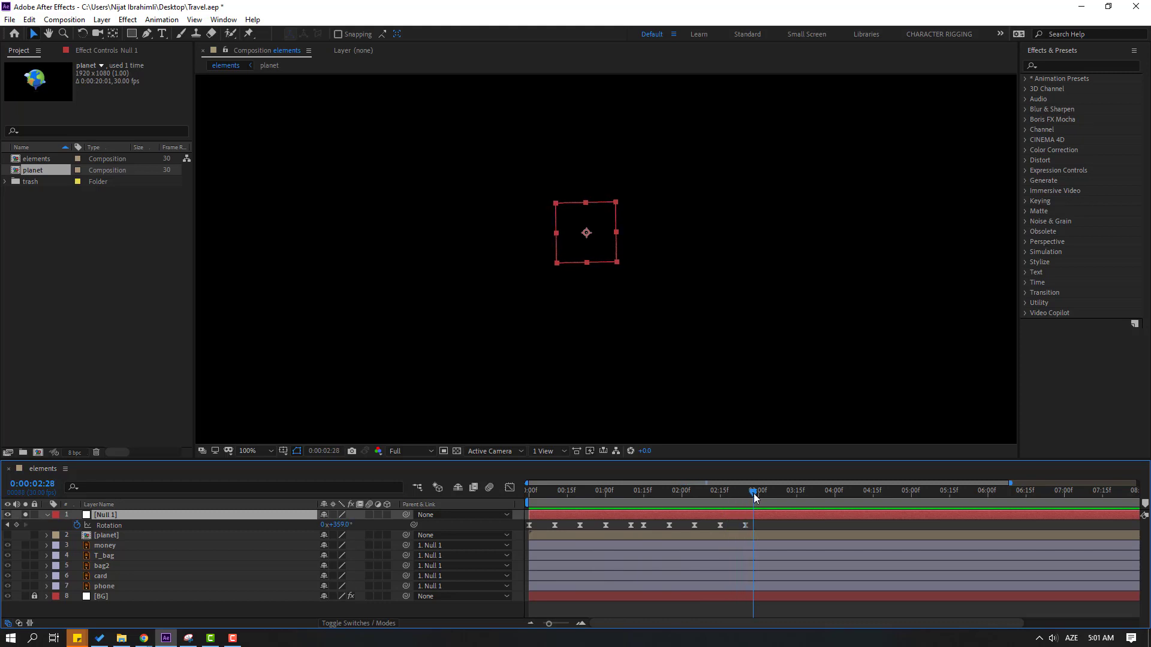
# Add Null 1 rotation keyframes at about 388° and 178° at 03:29, then scrub to check.
pyautogui.click(16, 525)
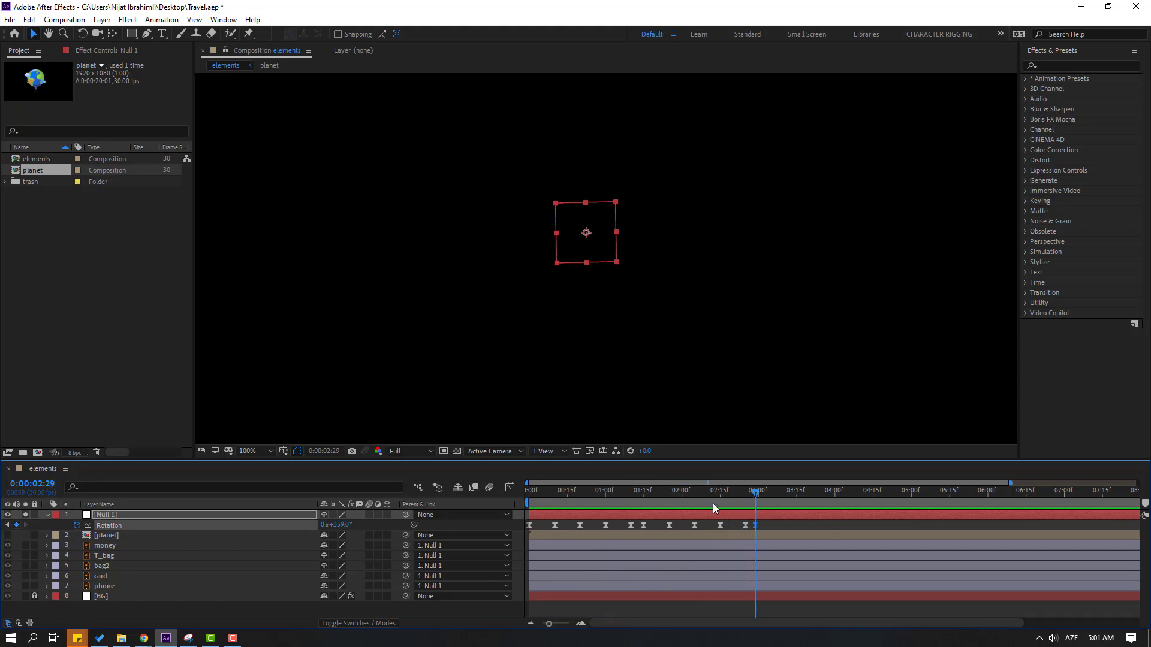
pyautogui.hotkey('shift', 'pagedown')
pyautogui.moveTo(343, 526); pyautogui.dragTo(458, 525)
pyautogui.hotkey('shift', 'pagedown')
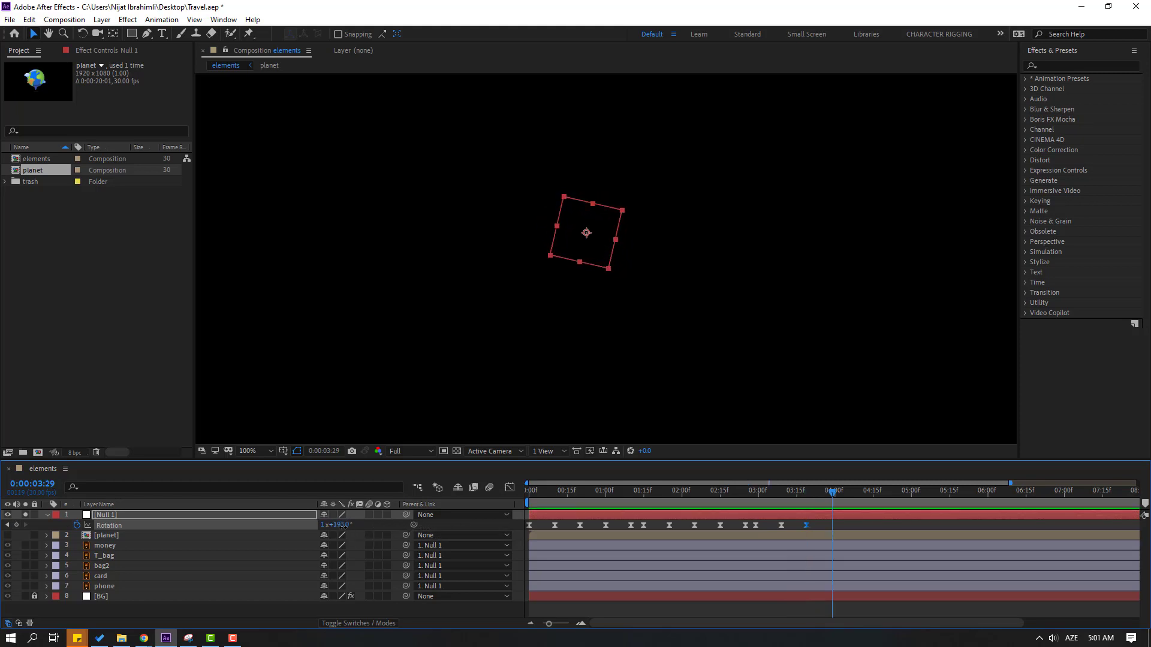
pyautogui.moveTo(342, 525)
pyautogui.mouseDown()
pyautogui.moveTo(327, 526)
pyautogui.moveTo(351, 525)
pyautogui.mouseUp()
pyautogui.moveTo(775, 498); pyautogui.dragTo(877, 493)
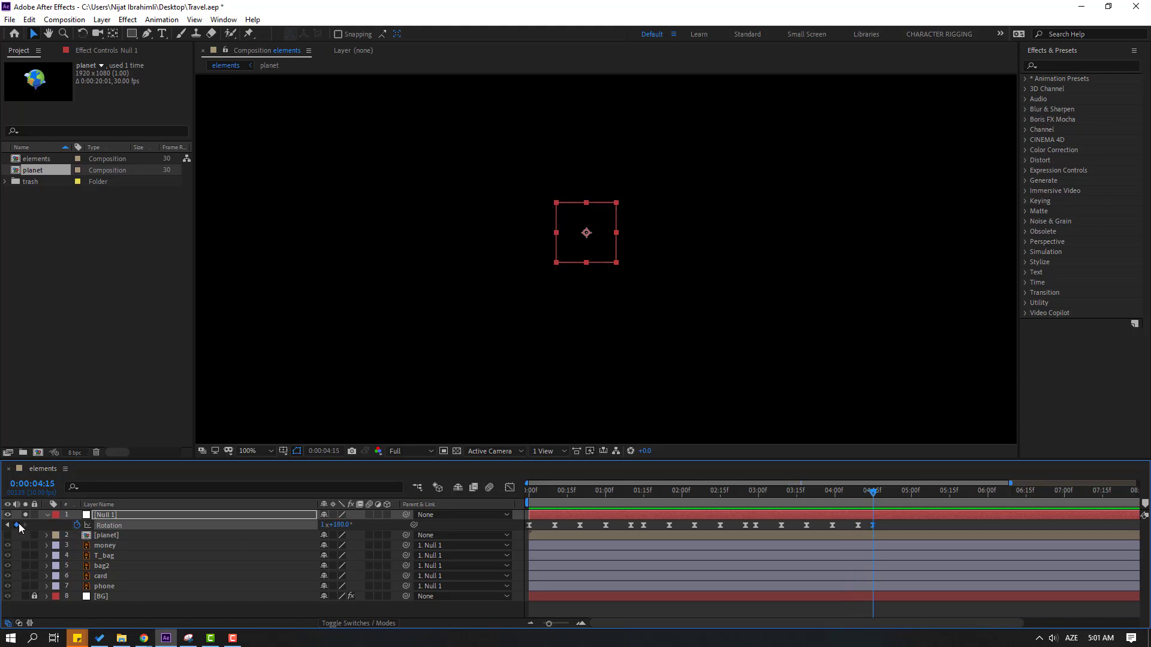
# Add rotation keyframes of 167° at 04:25 and about 344° onward, then unsolo Null 1.
pyautogui.hscroll(5, 888, 530)
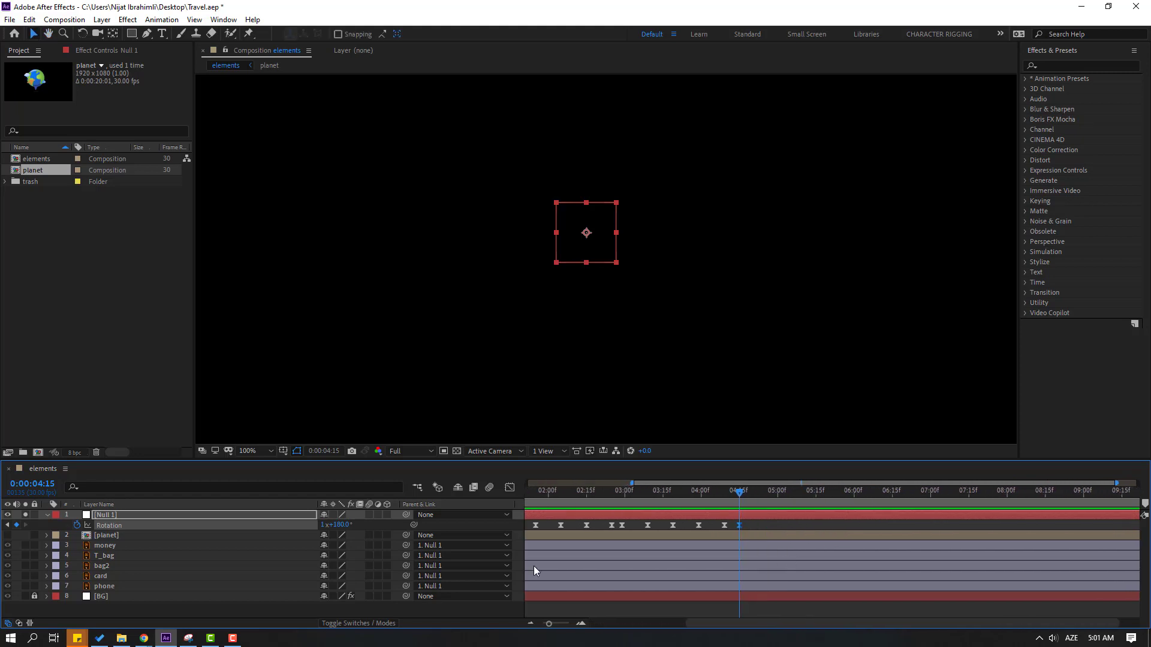
pyautogui.hotkey('shift', 'pagedown')
pyautogui.moveTo(340, 524); pyautogui.dragTo(336, 525)
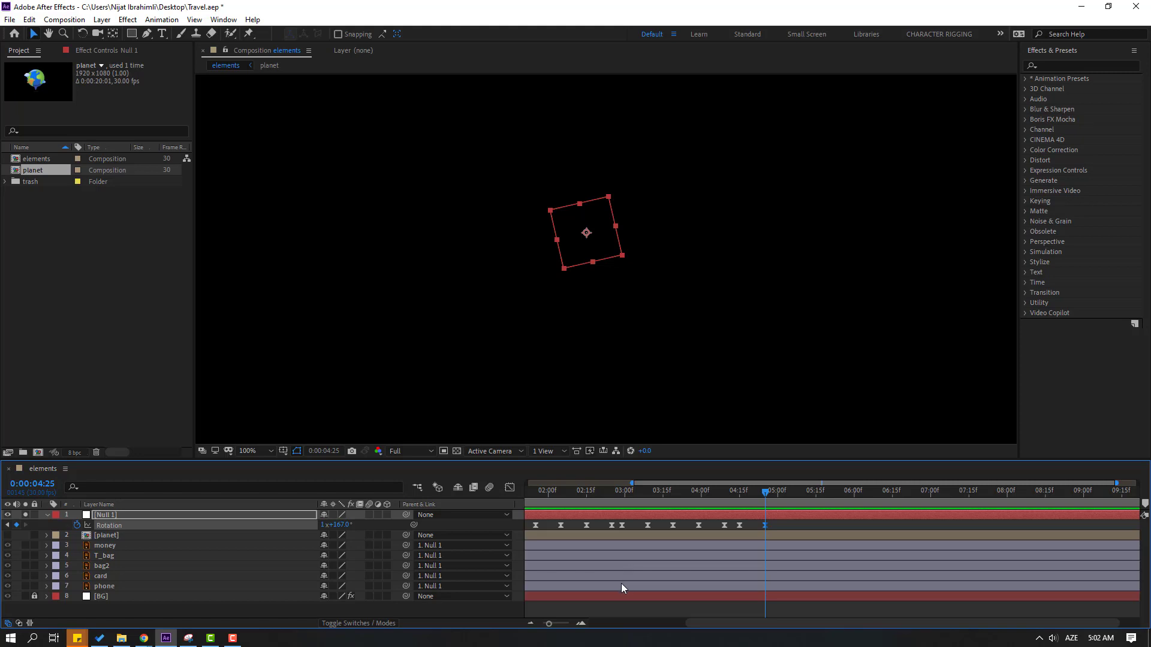
pyautogui.hotkey('shift', 'pagedown')
pyautogui.moveTo(336, 525)
pyautogui.mouseDown()
pyautogui.moveTo(346, 547)
pyautogui.moveTo(342, 530)
pyautogui.mouseUp()
pyautogui.hotkey('shift', 'pagedown')
pyautogui.hotkey('shift', 'pagedown')
pyautogui.hotkey('shift', 'pagedown')
pyautogui.hotkey('shift', 'pagedown')
pyautogui.hotkey('shift', 'pagedown')
pyautogui.hscroll(1, 910, 502)
pyautogui.hotkey('shift', 'pagedown')
pyautogui.hotkey('shift', 'pagedown')
pyautogui.hotkey('shift', 'pagedown')
pyautogui.hotkey('shift', 'pagedown')
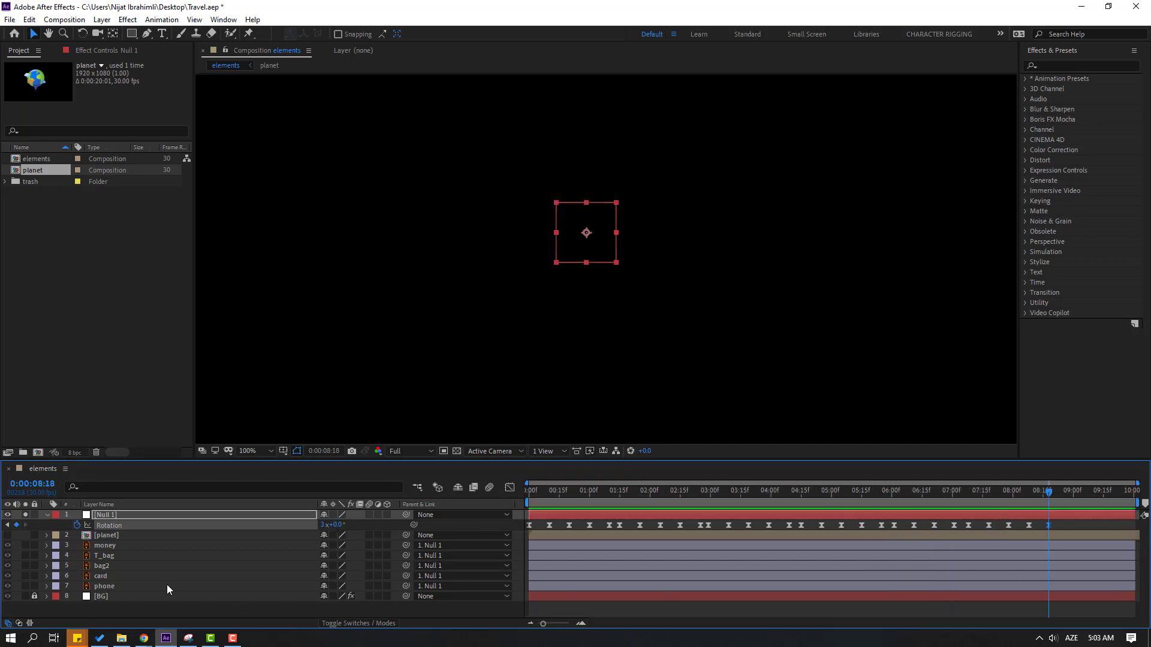
pyautogui.click(26, 515)
# Hide the phone, card, bag2 and T_bag layers and select money to watch the wallet spin.
pyautogui.press('Home')
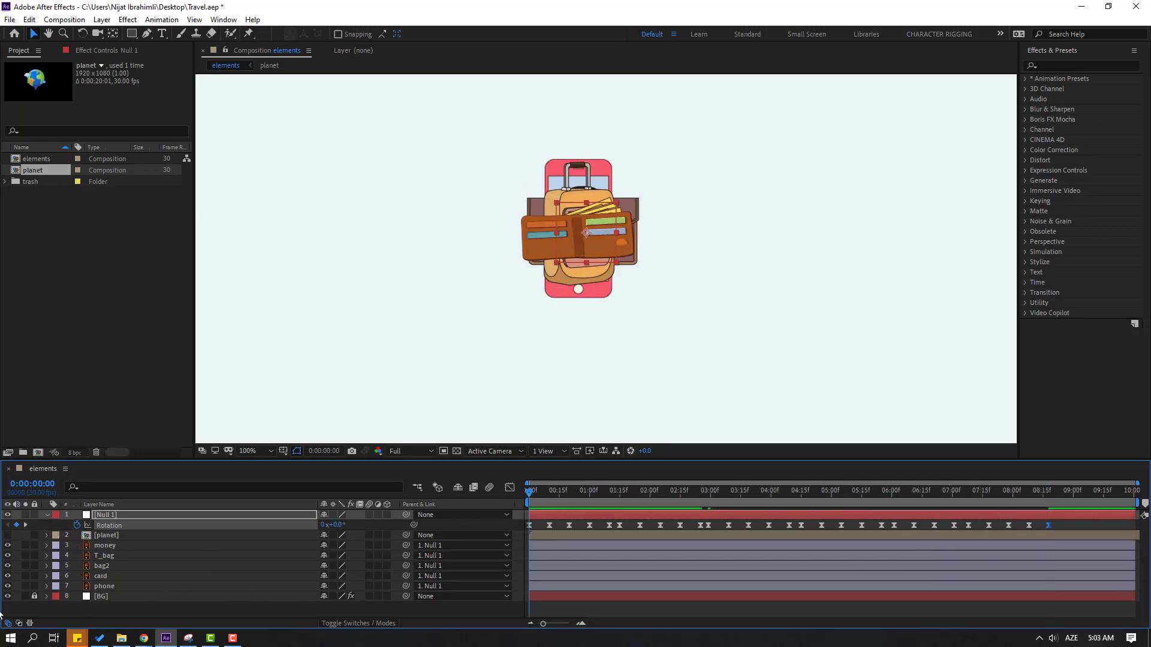
pyautogui.moveTo(7, 586)
pyautogui.mouseDown()
pyautogui.moveTo(7, 566)
pyautogui.moveTo(4, 576)
pyautogui.mouseUp()
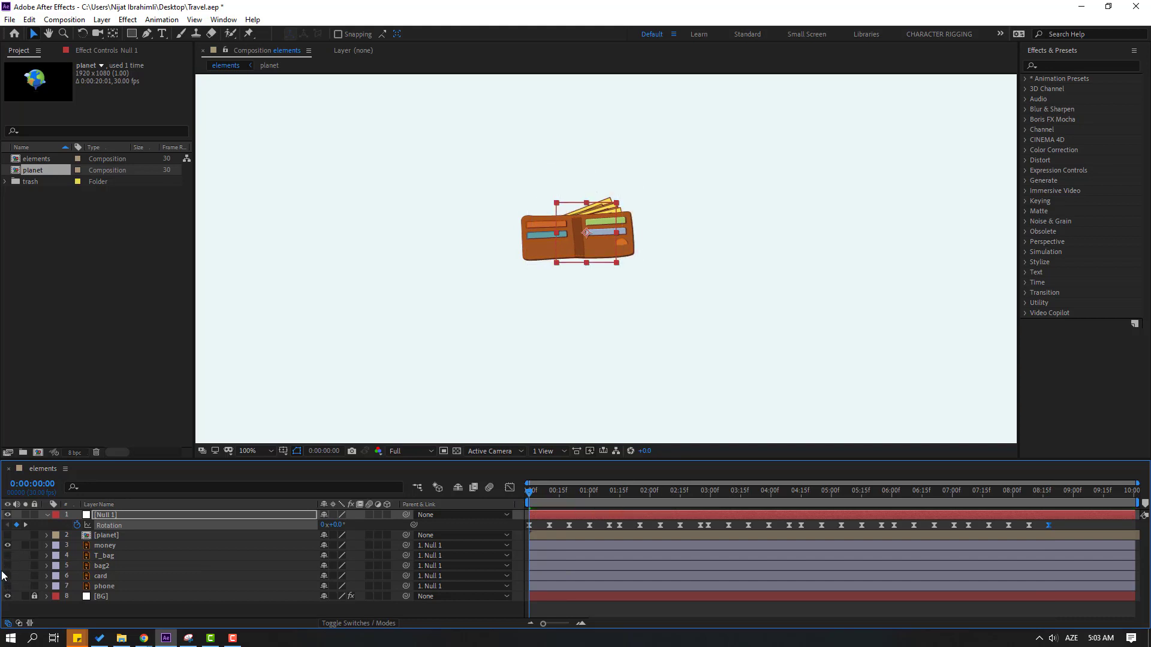
pyautogui.click(107, 545)
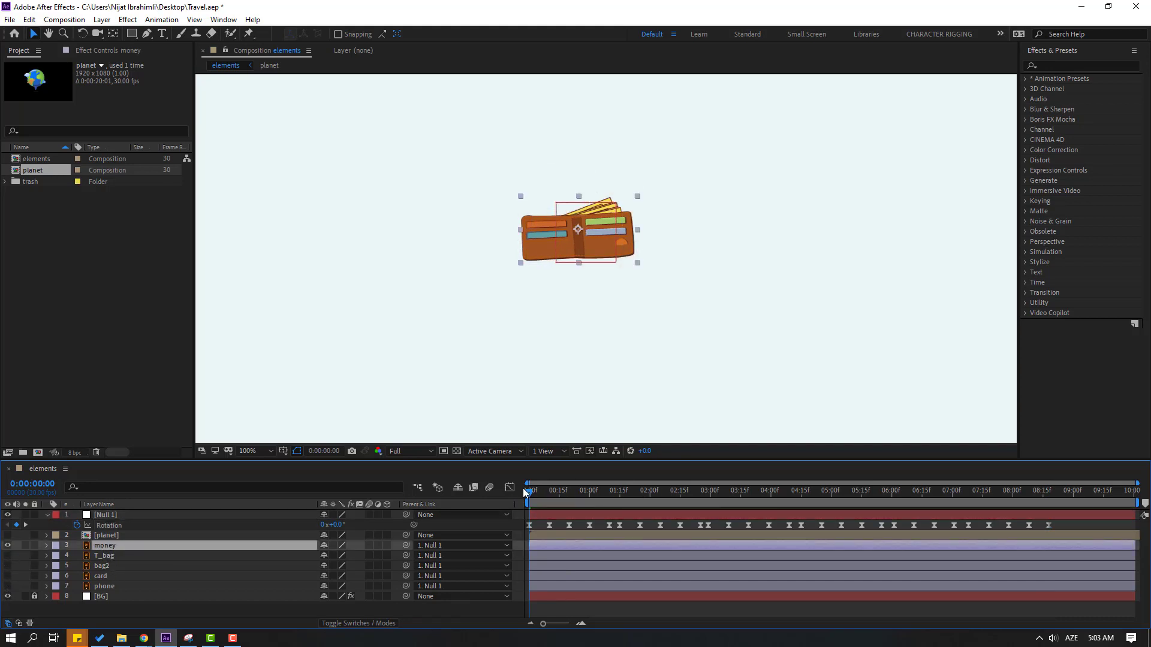
pyautogui.moveTo(533, 492); pyautogui.dragTo(561, 493)
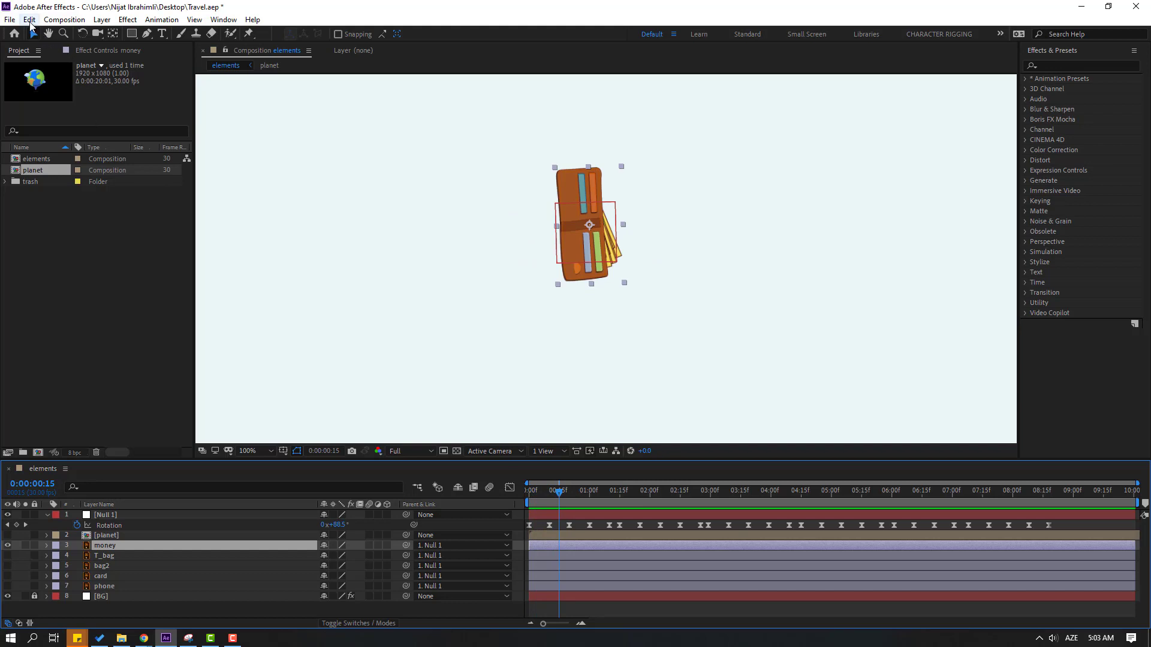
# Split the money layer at 00:15, delete the remainder, and start the visible T_bag layer there.
pyautogui.click(29, 20)
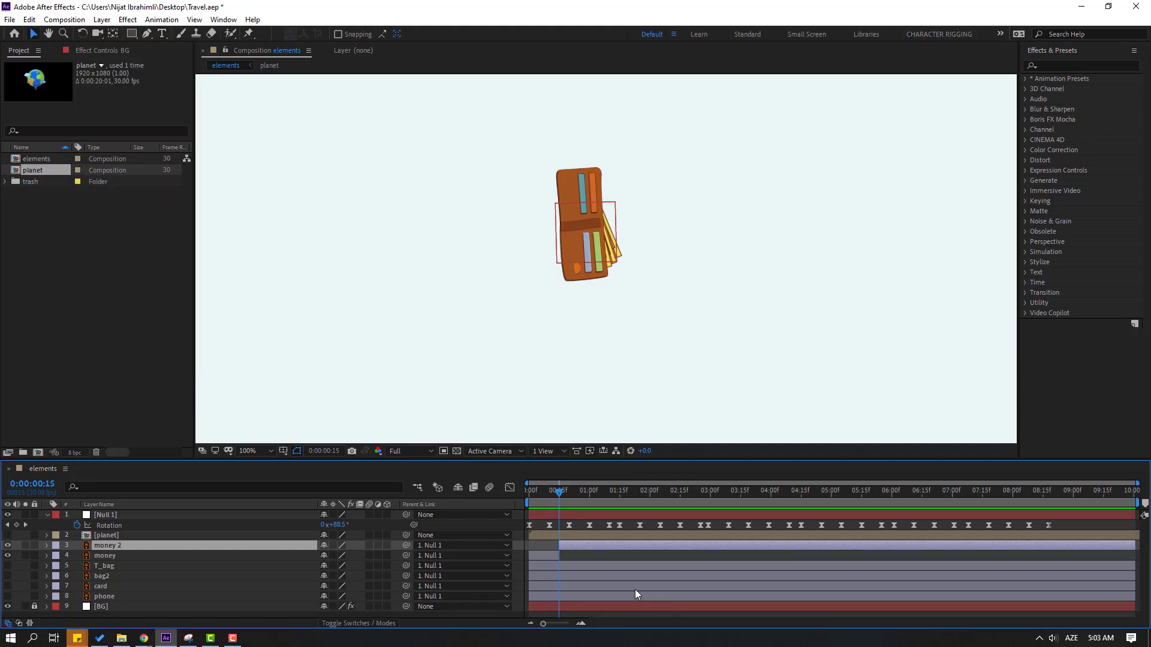
pyautogui.press('Delete')
pyautogui.click(95, 557)
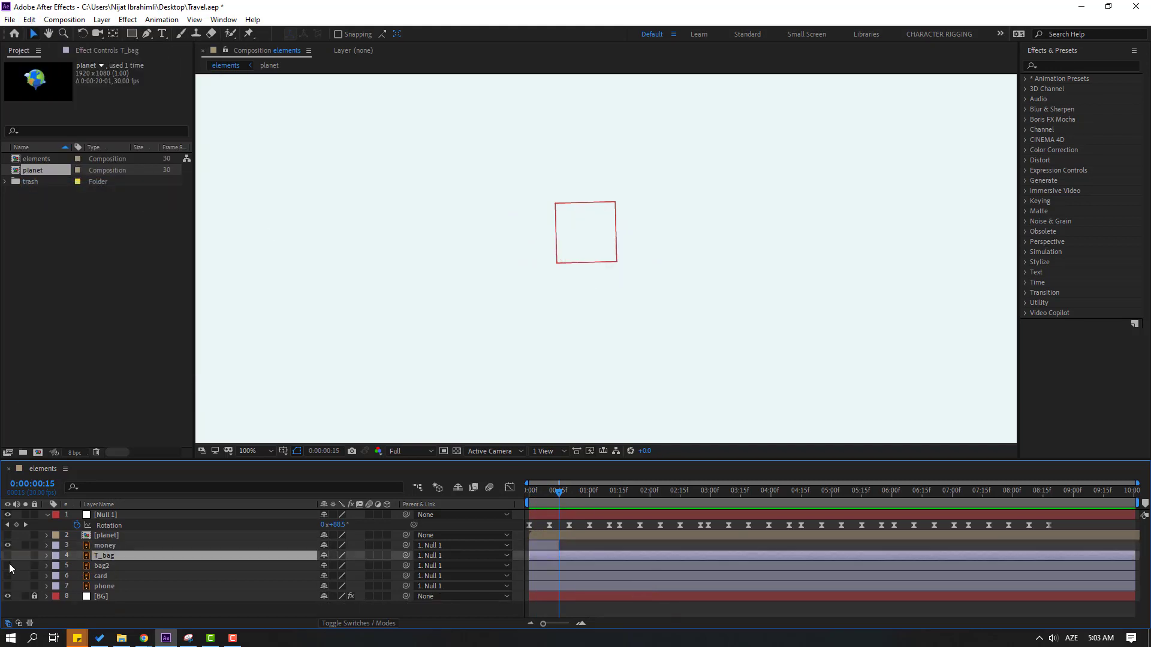
pyautogui.click(7, 556)
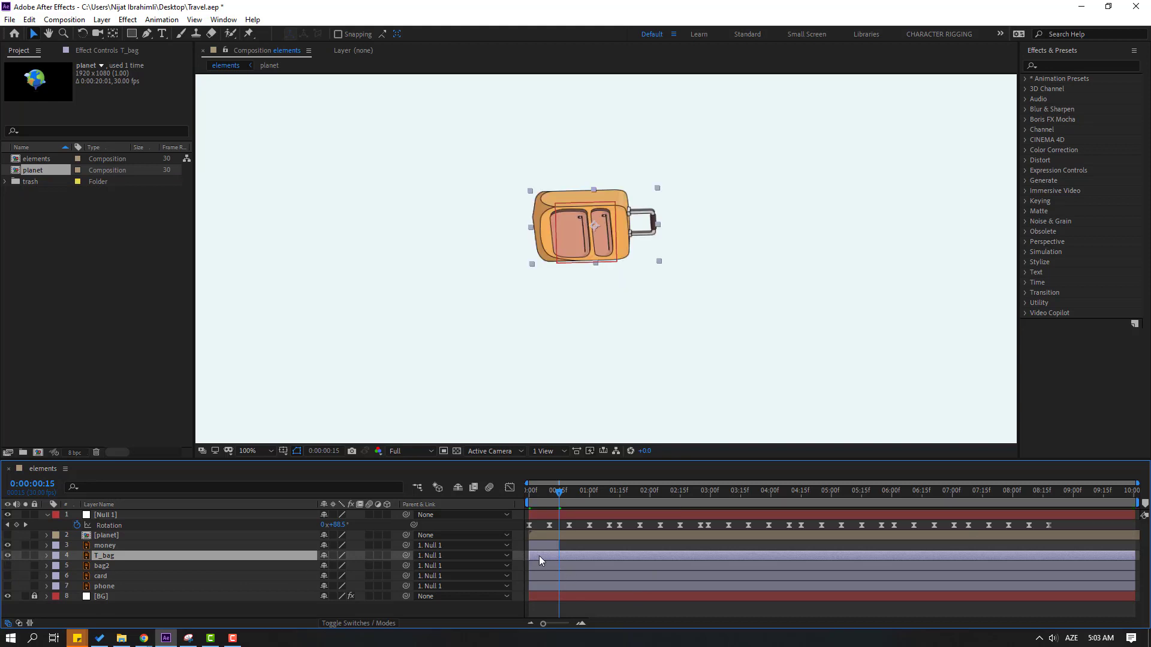
pyautogui.moveTo(538, 555); pyautogui.dragTo(568, 555)
# Counter-rotate the suitcase to about -188° at 00:21.
pyautogui.press('space')
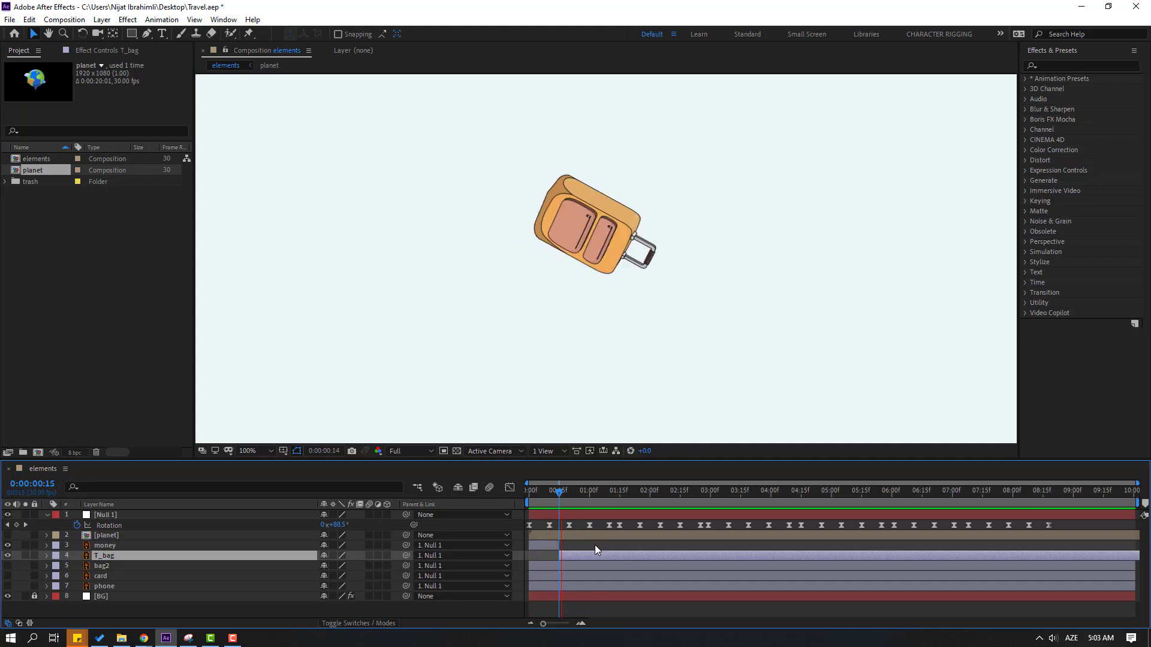
pyautogui.click(564, 491)
pyautogui.moveTo(564, 494); pyautogui.dragTo(571, 493)
pyautogui.press('r')
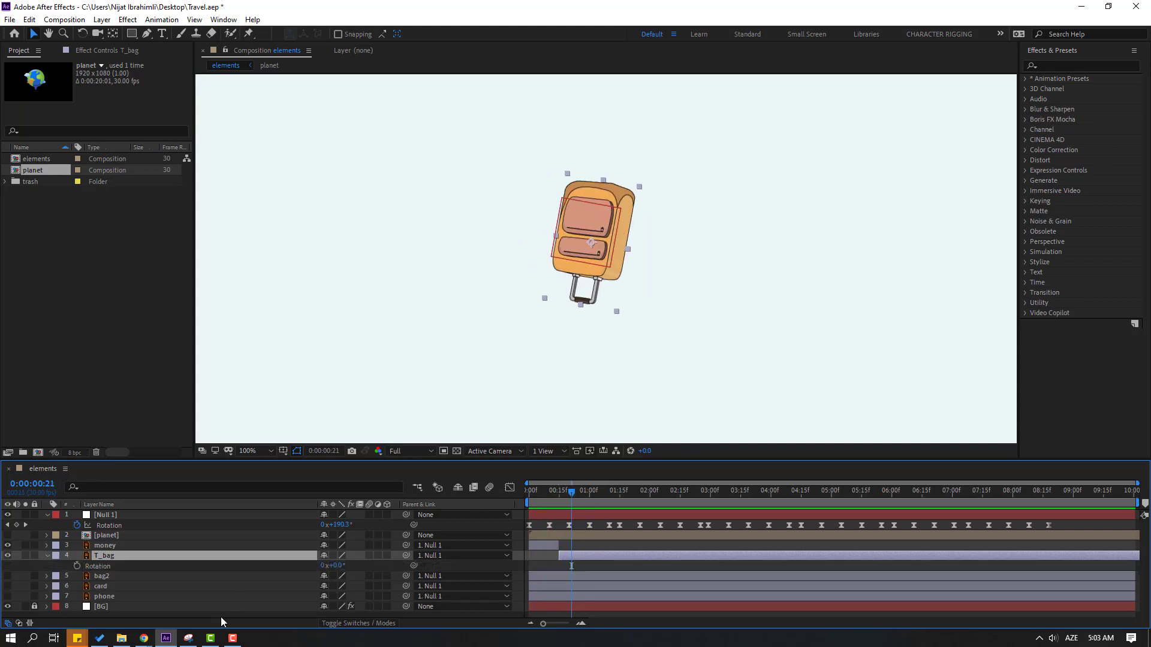
pyautogui.moveTo(331, 567); pyautogui.dragTo(242, 584)
pyautogui.press('space')
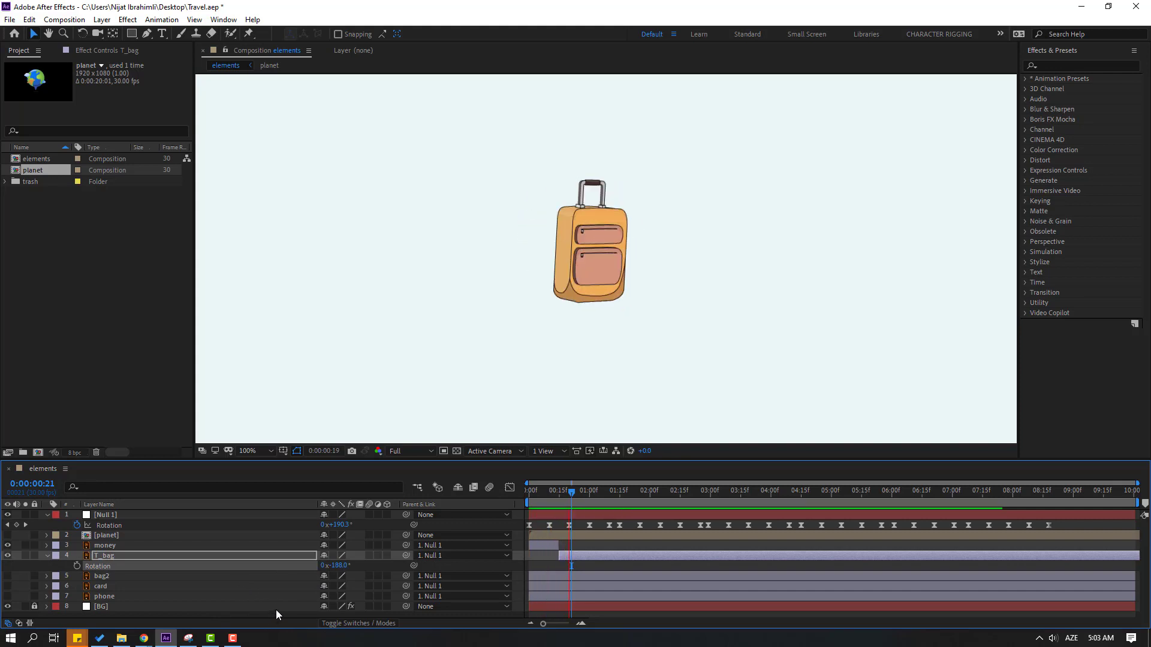
# Adjust the suitcase rotation at 01:01 to about -175° so it stays upright, previewing the result.
pyautogui.click(572, 492)
pyautogui.click(574, 292)
pyautogui.press('space')
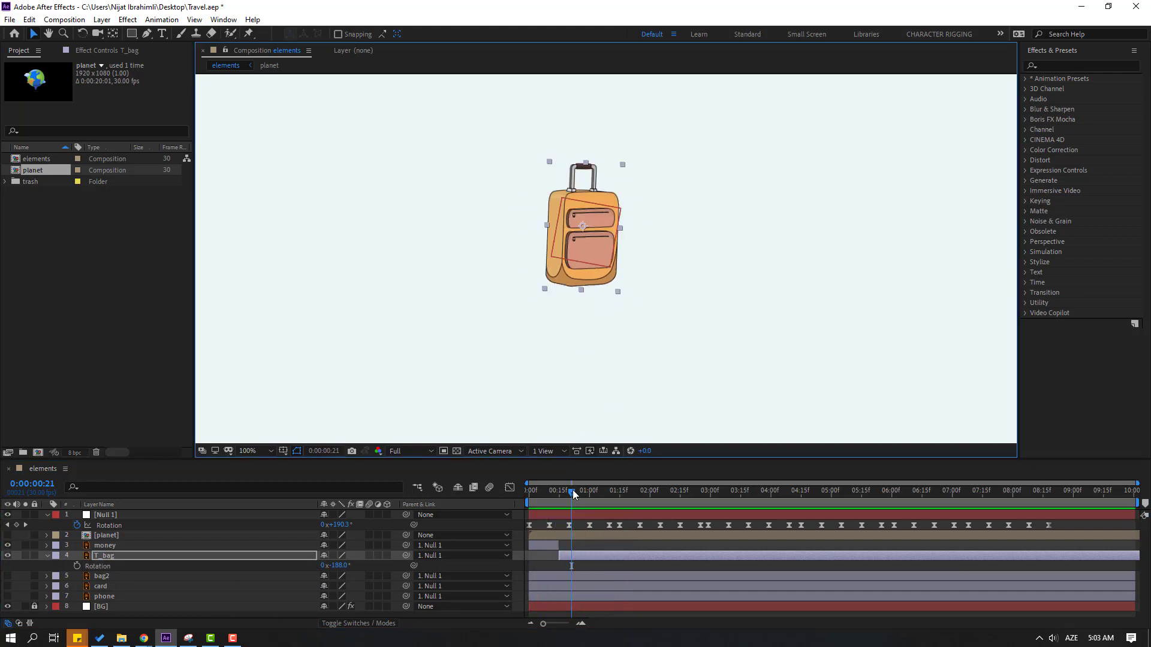
pyautogui.moveTo(574, 490); pyautogui.dragTo(611, 488)
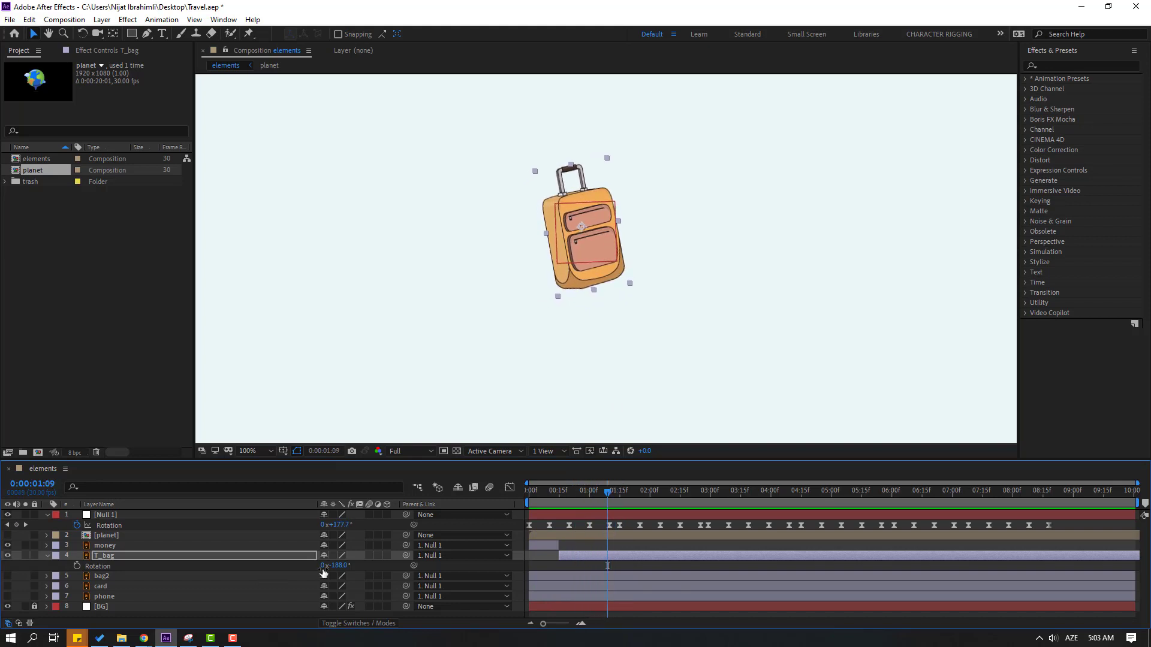
pyautogui.moveTo(340, 566); pyautogui.dragTo(338, 568)
pyautogui.press('space')
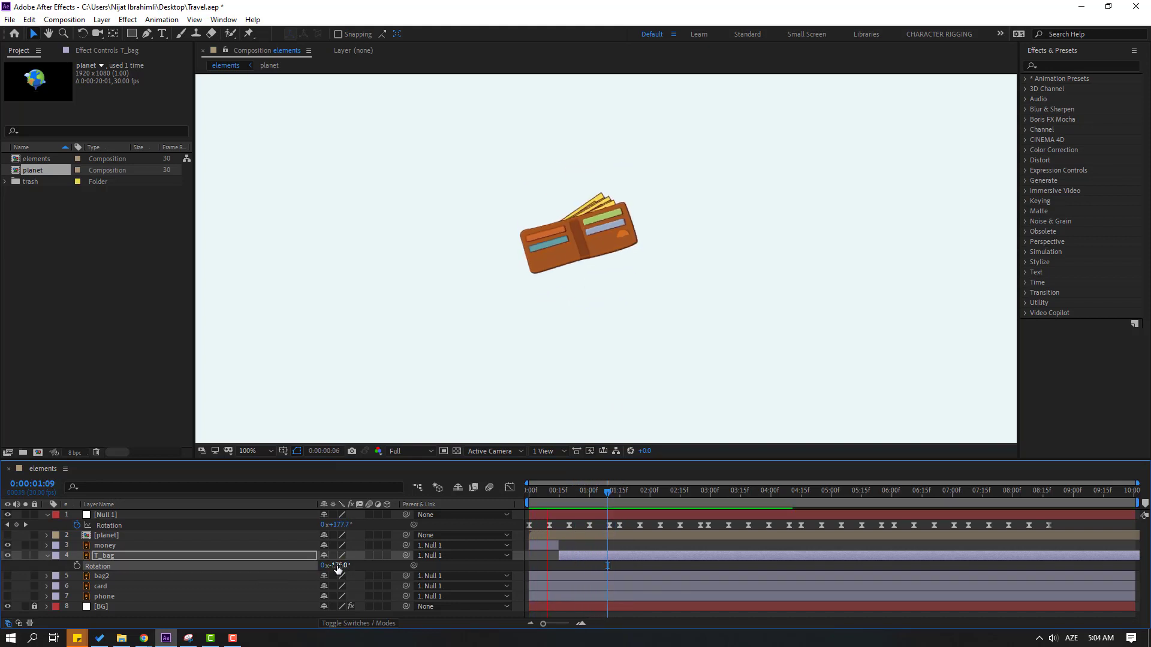
pyautogui.press('space')
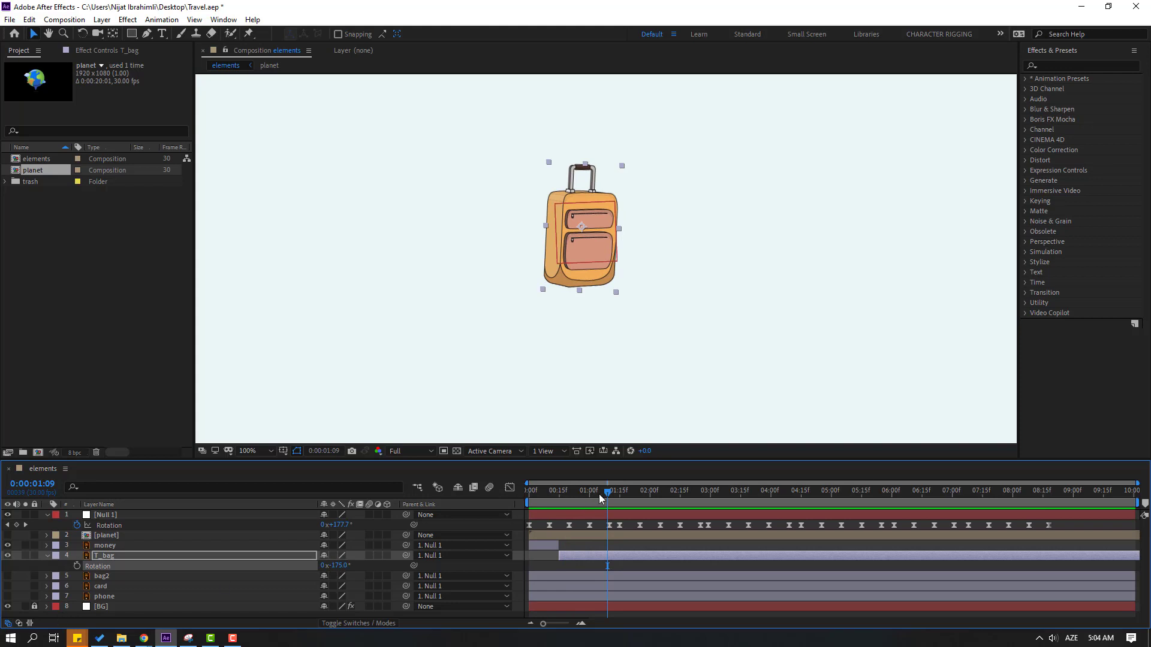
pyautogui.moveTo(614, 493); pyautogui.dragTo(659, 487)
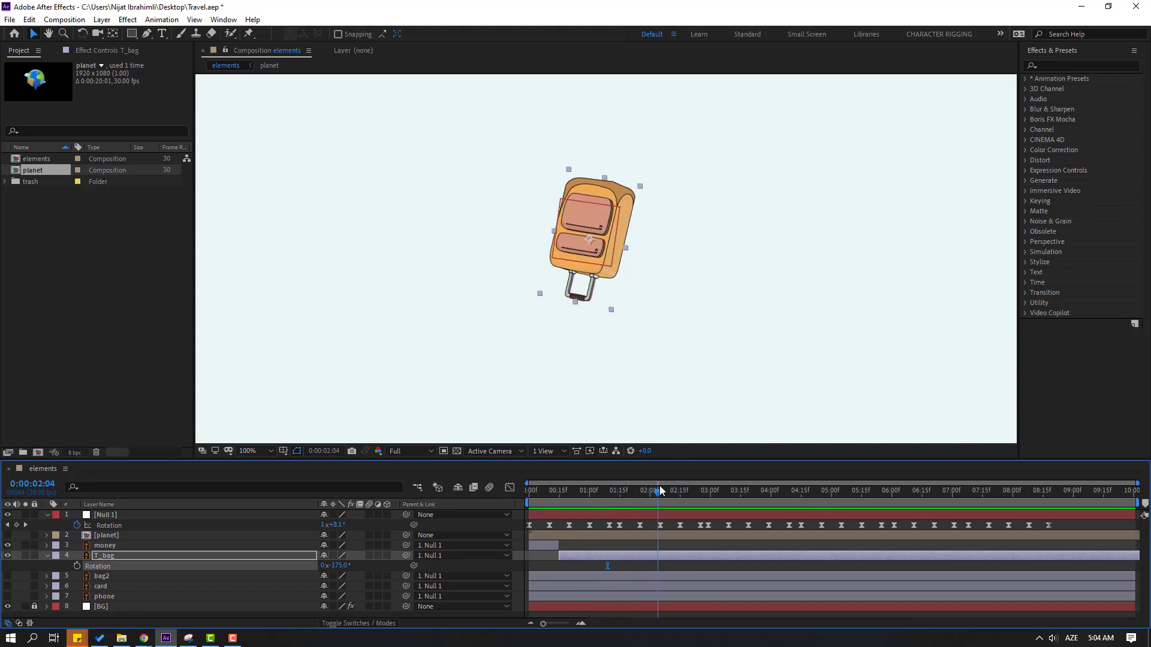
# Split the suitcase layer at 02:04 and start the visible bag2 briefcase at 02:04.
pyautogui.click(30, 20)
pyautogui.click(60, 189)
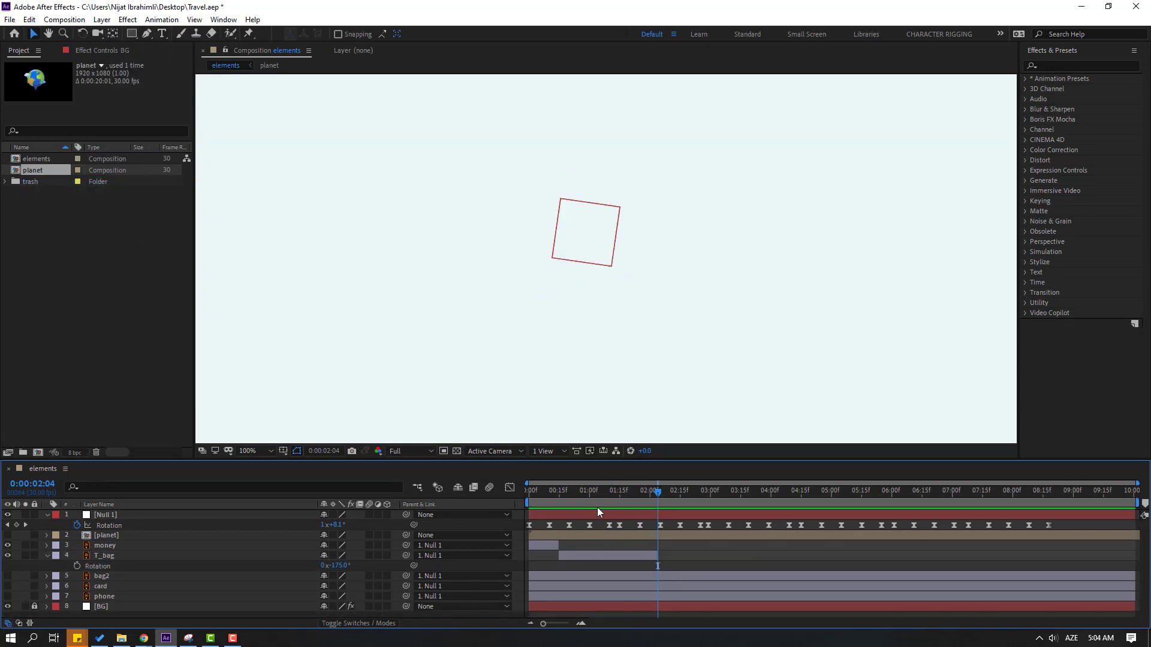
pyautogui.click(47, 556)
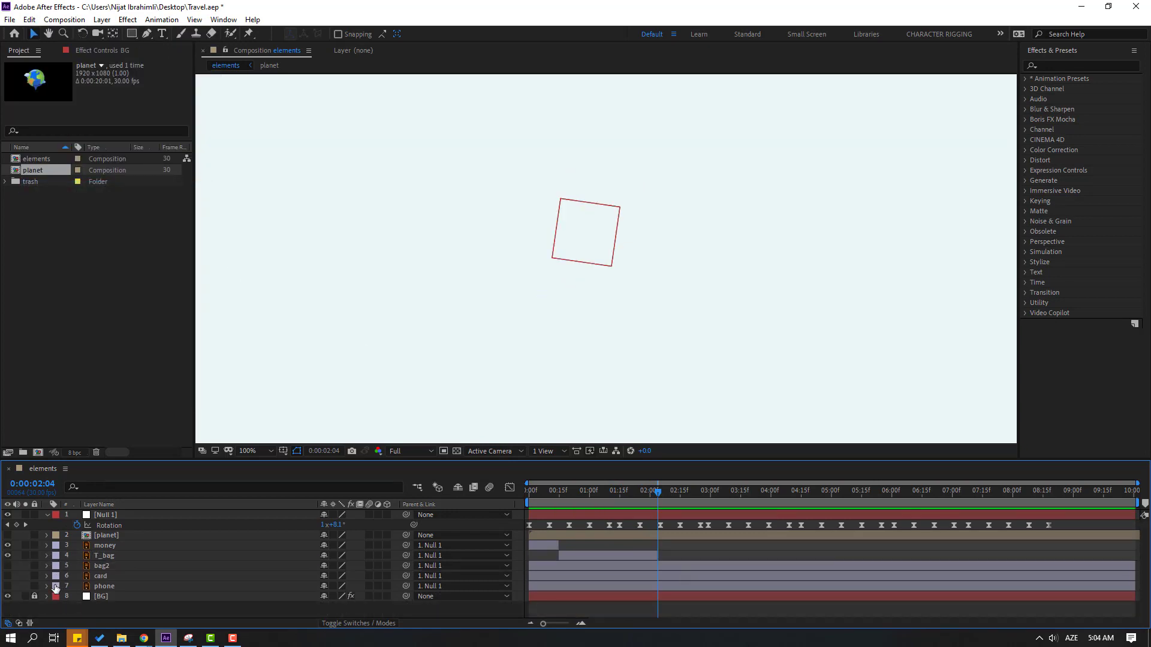
pyautogui.click(8, 565)
pyautogui.click(264, 567)
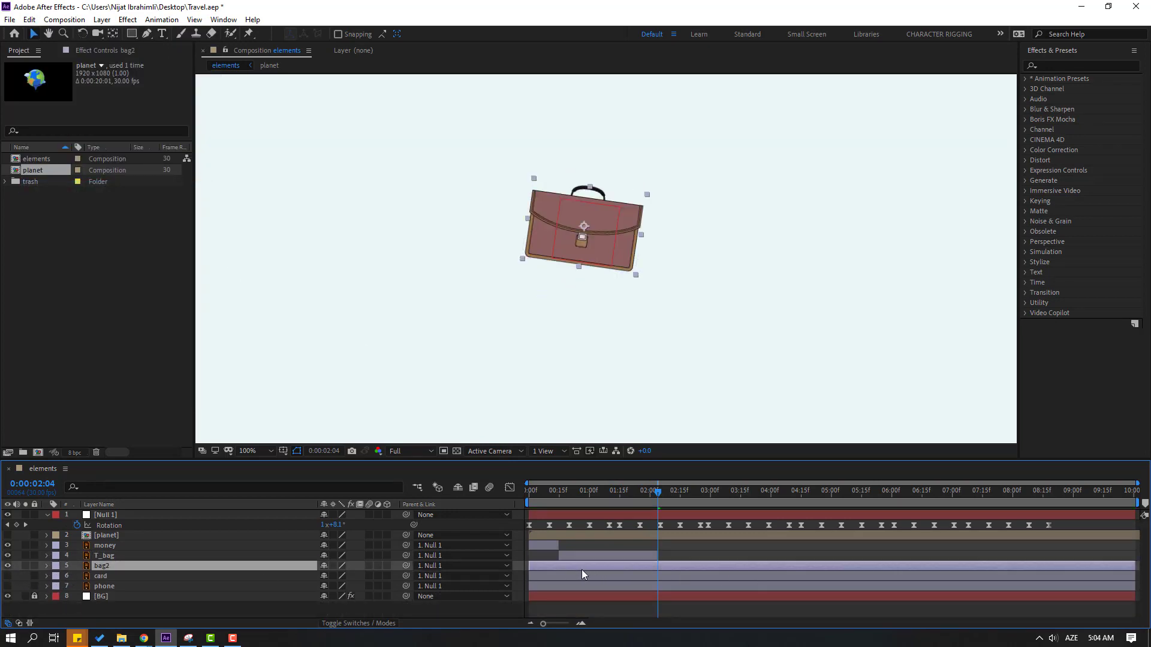
pyautogui.moveTo(687, 567); pyautogui.dragTo(682, 567)
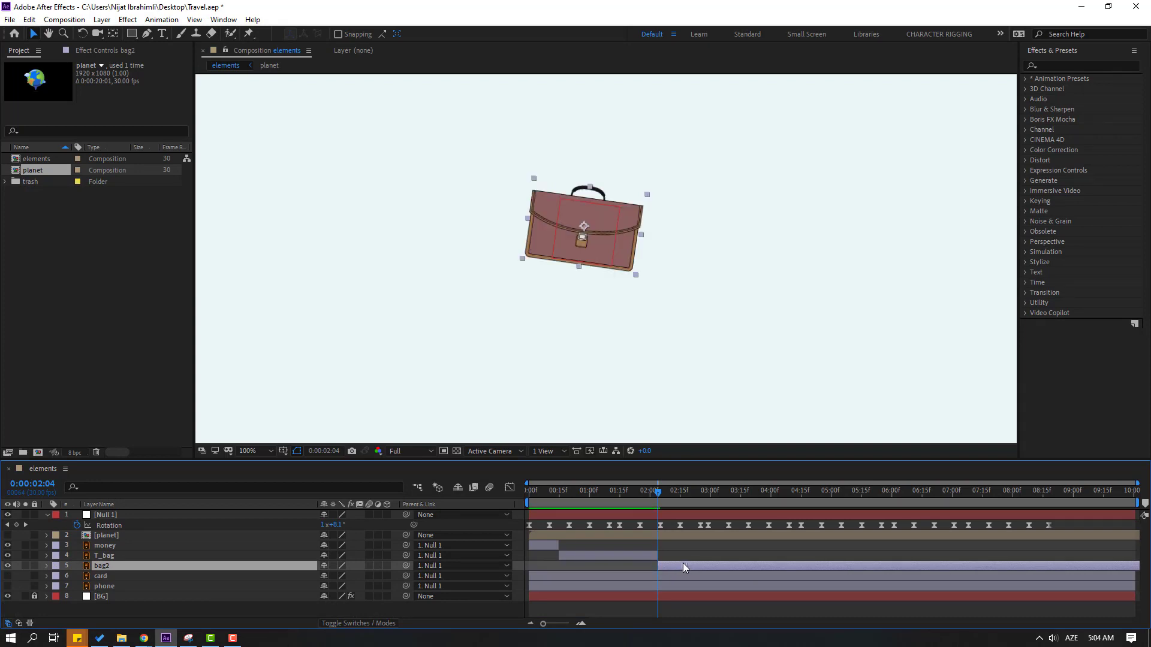
# Preview the hand-off, then split bag2 at 03:14 and delete its tail.
pyautogui.moveTo(645, 490); pyautogui.dragTo(668, 490)
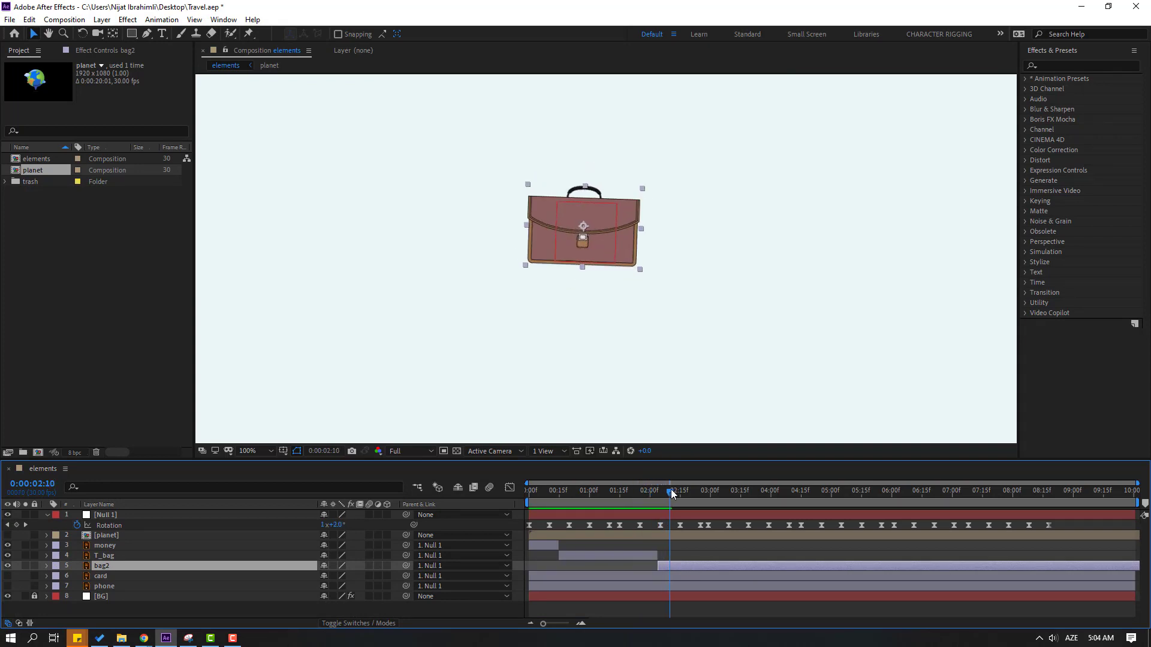
pyautogui.click(657, 493)
pyautogui.press('space')
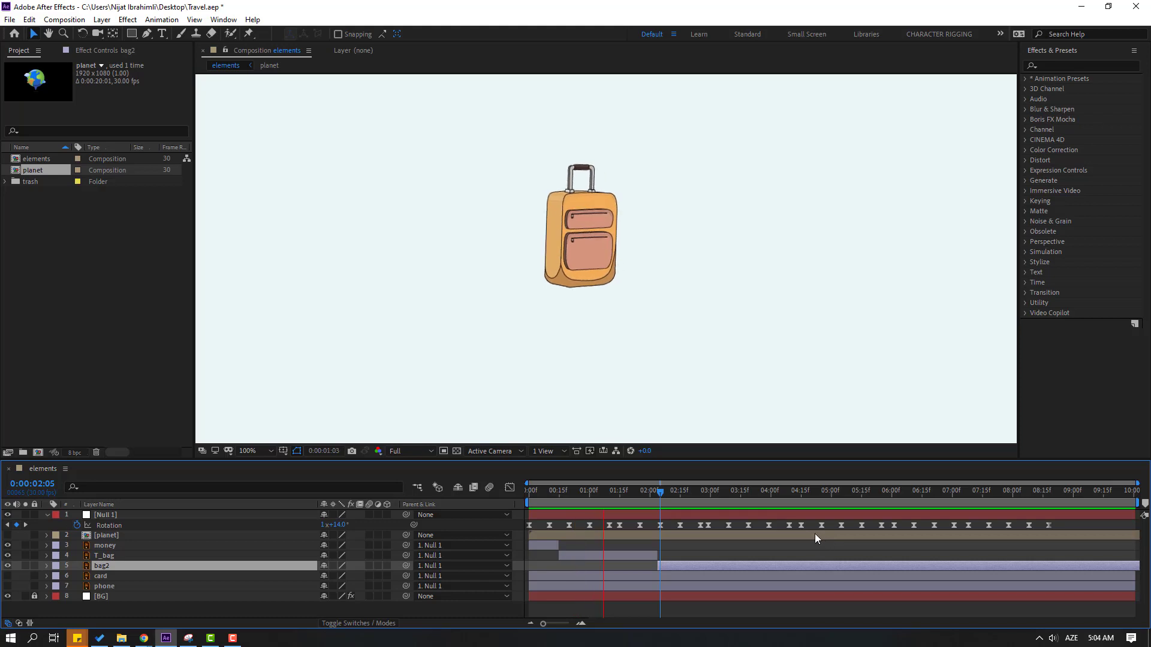
pyautogui.moveTo(669, 494); pyautogui.dragTo(741, 493)
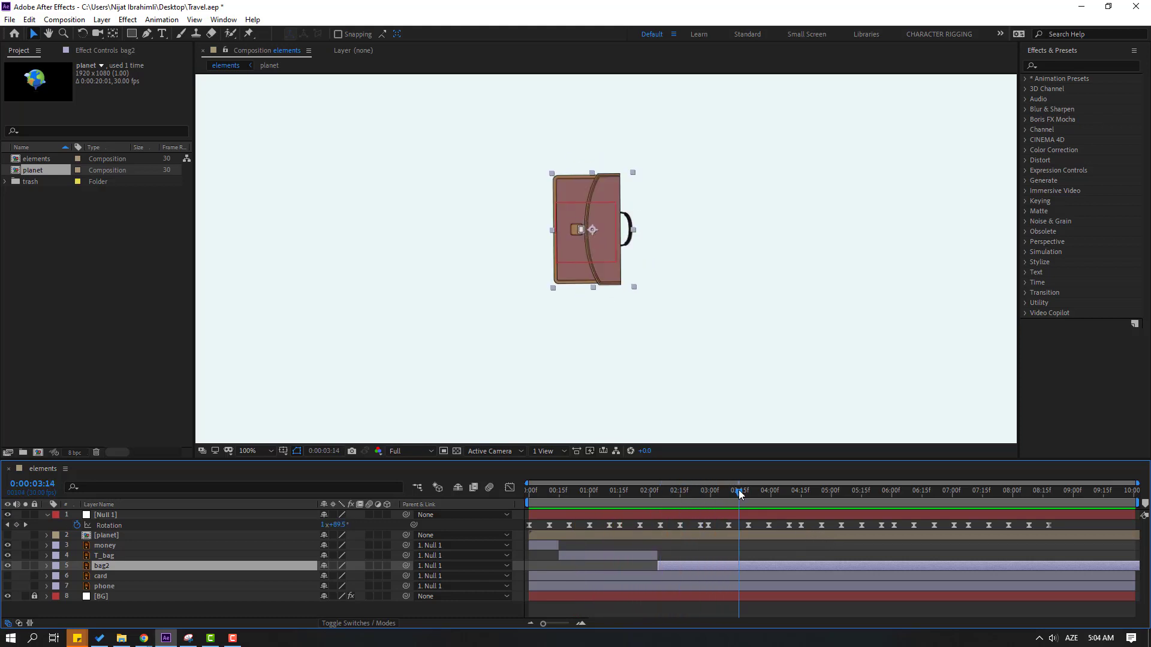
pyautogui.click(29, 20)
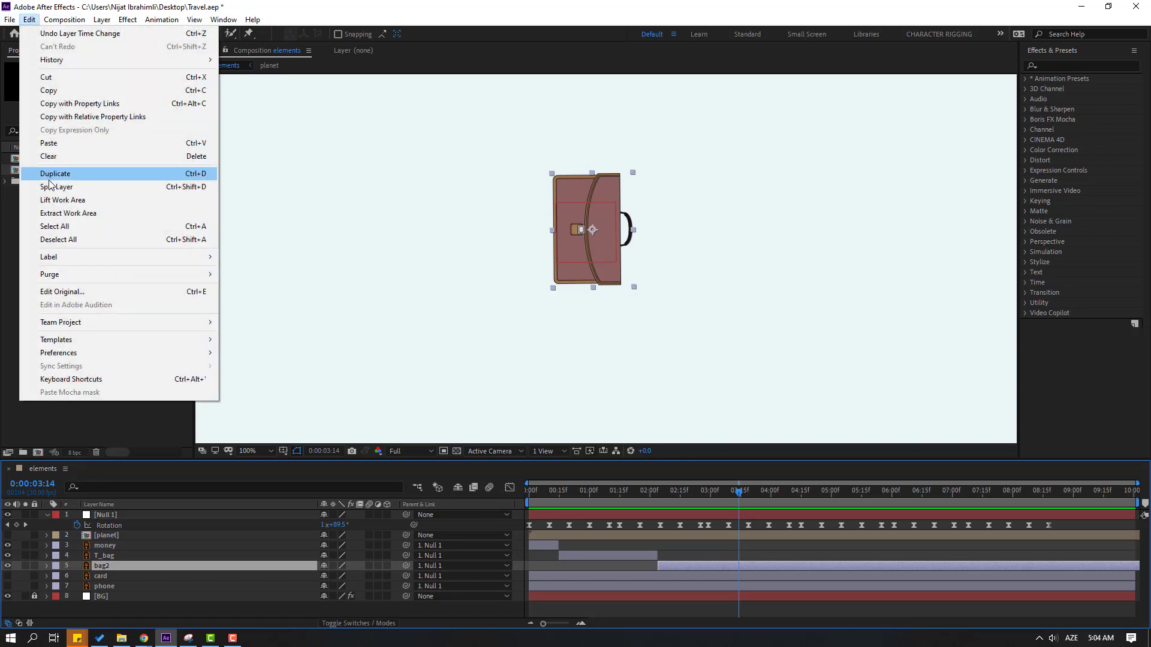
pyautogui.click(90, 187)
pyautogui.press('Delete')
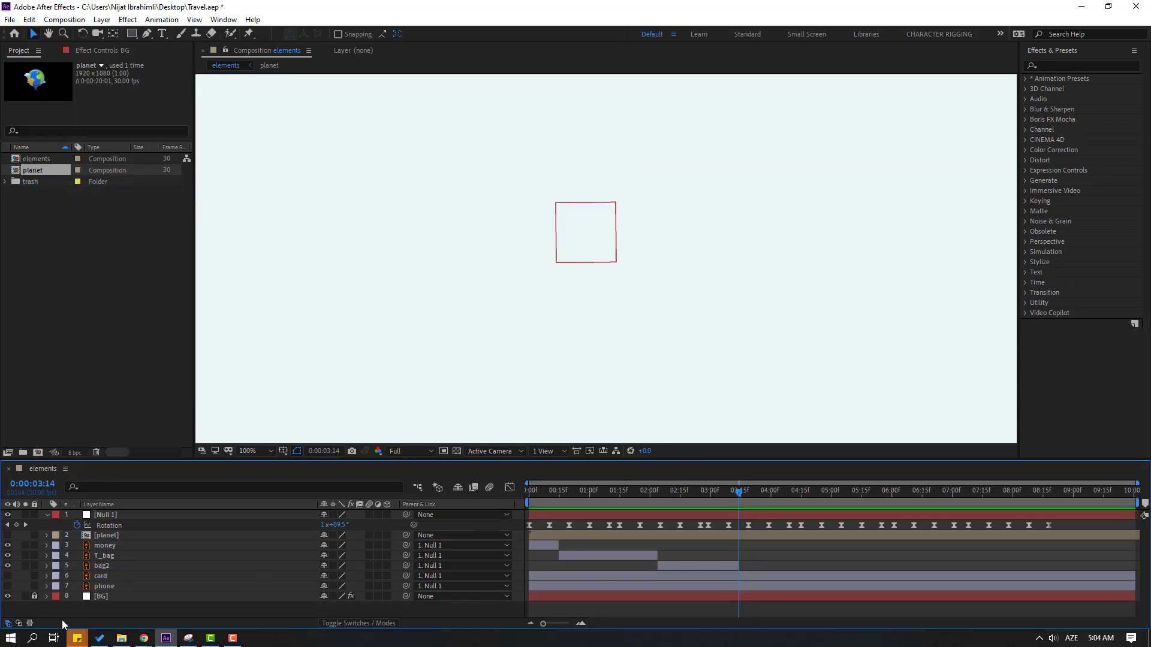
# Make the card layer visible and start it at 03:14.
pyautogui.click(101, 576)
pyautogui.click(8, 577)
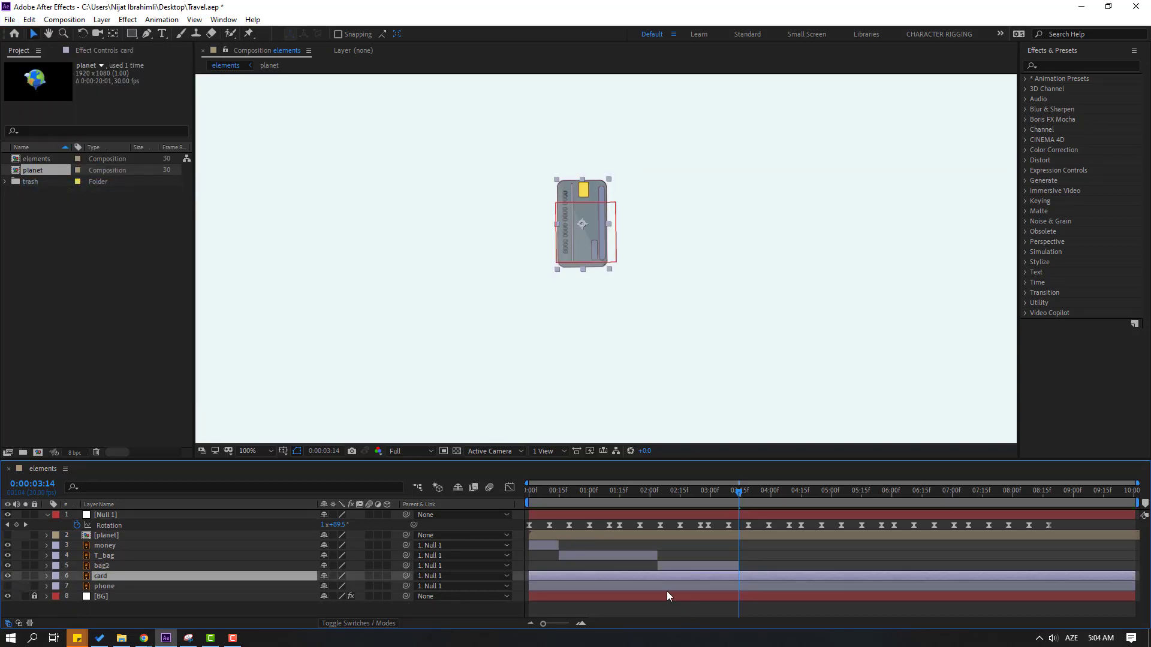
pyautogui.moveTo(532, 577); pyautogui.dragTo(740, 581)
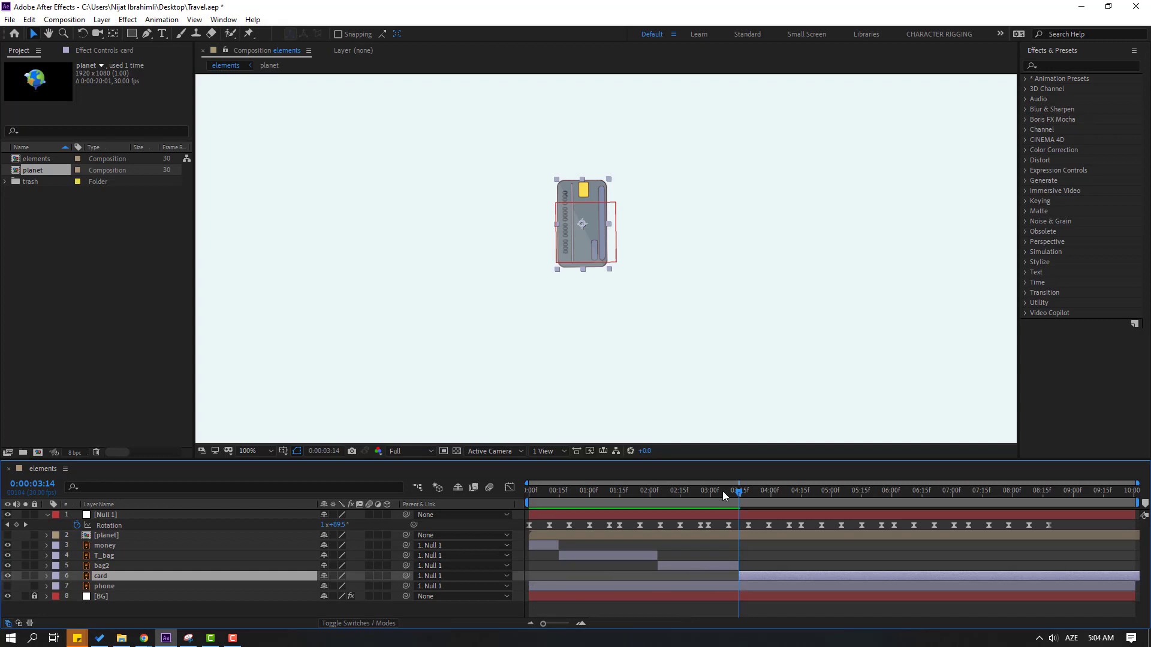
pyautogui.moveTo(722, 491); pyautogui.dragTo(756, 495)
# Set the card's rotation to about -179° so it sits level, preview, and collapse the layer.
pyautogui.press('r')
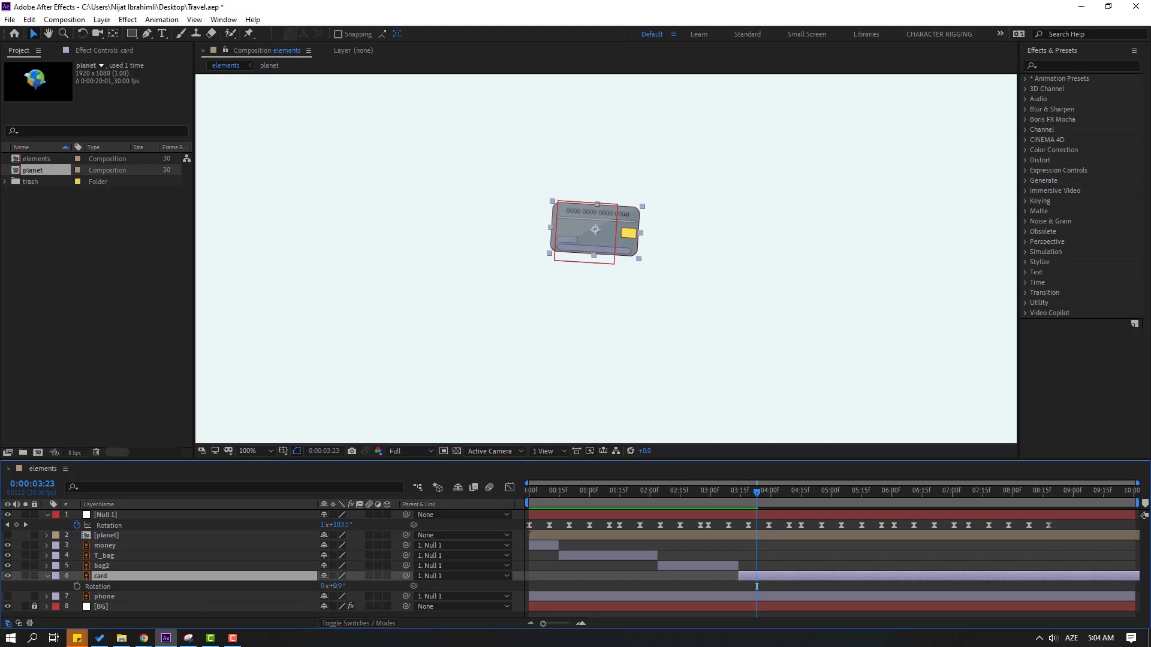
pyautogui.moveTo(336, 586); pyautogui.dragTo(242, 598)
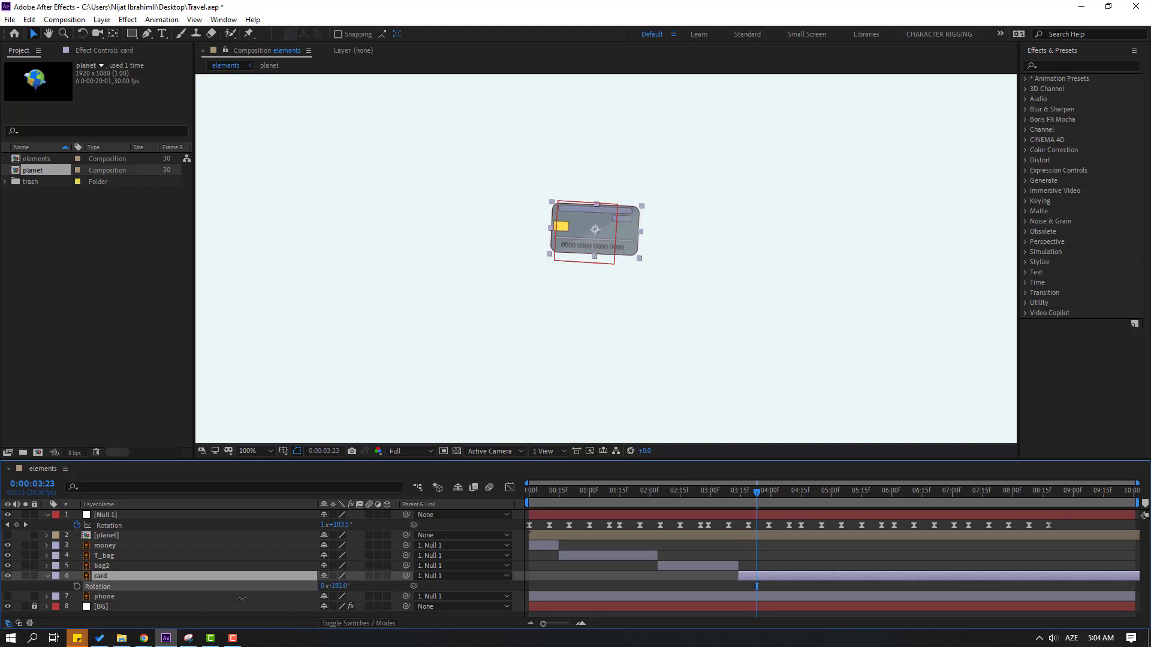
pyautogui.moveTo(757, 491); pyautogui.dragTo(799, 493)
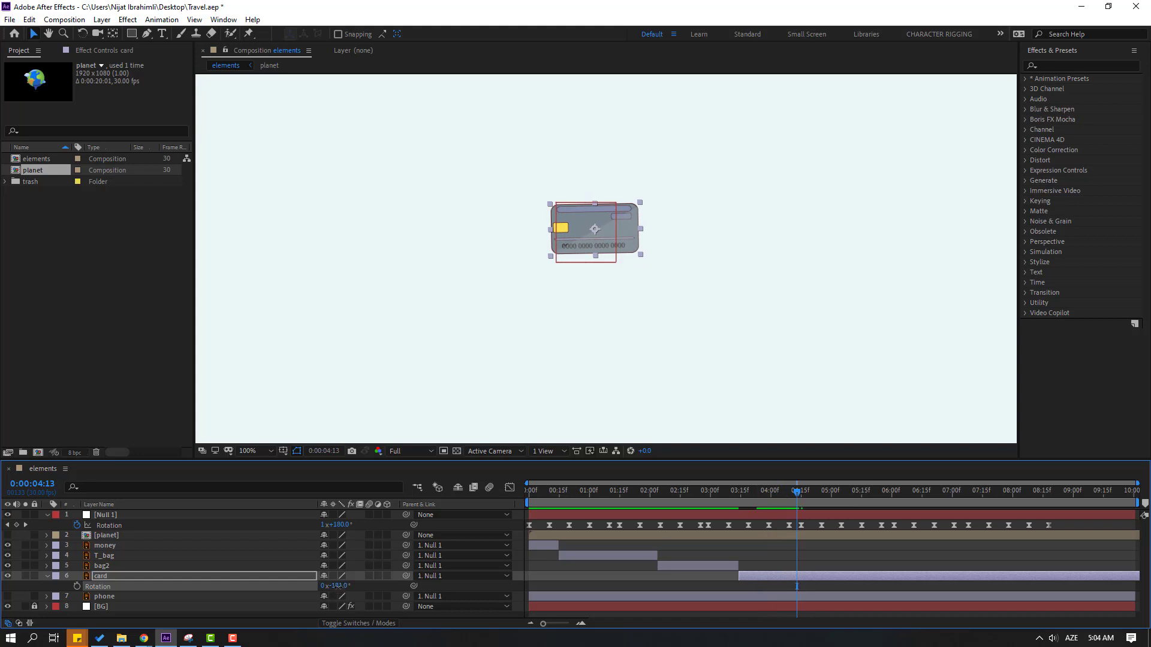
pyautogui.moveTo(338, 585); pyautogui.dragTo(337, 586)
pyautogui.moveTo(728, 491); pyautogui.dragTo(752, 490)
pyautogui.click(569, 237)
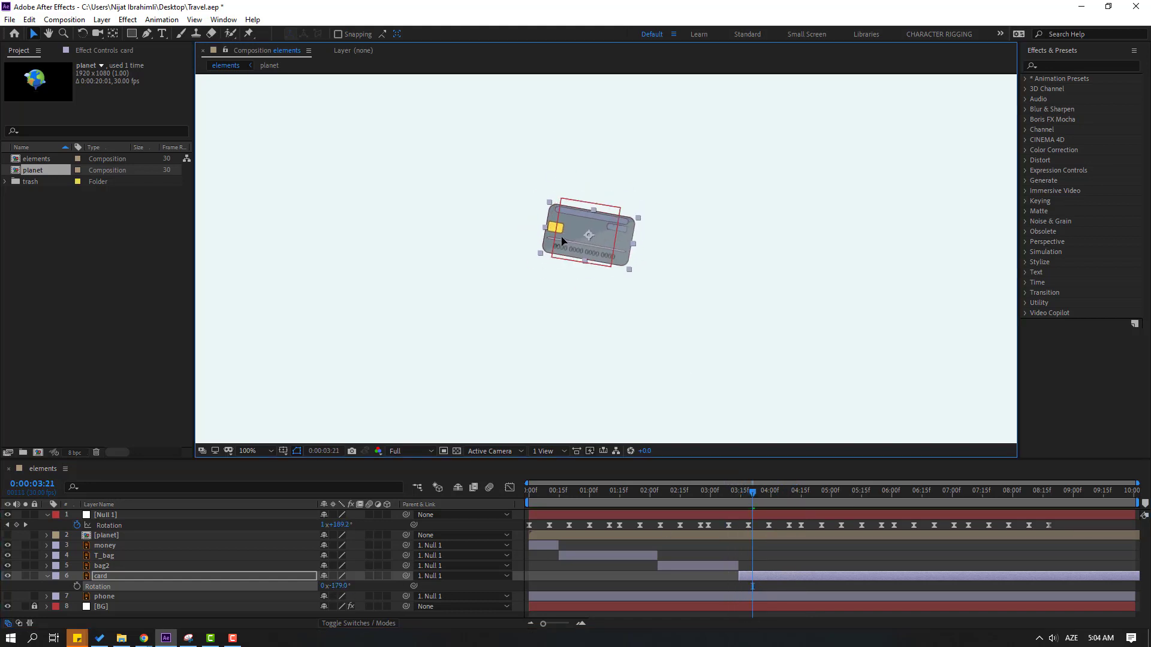
pyautogui.press('space')
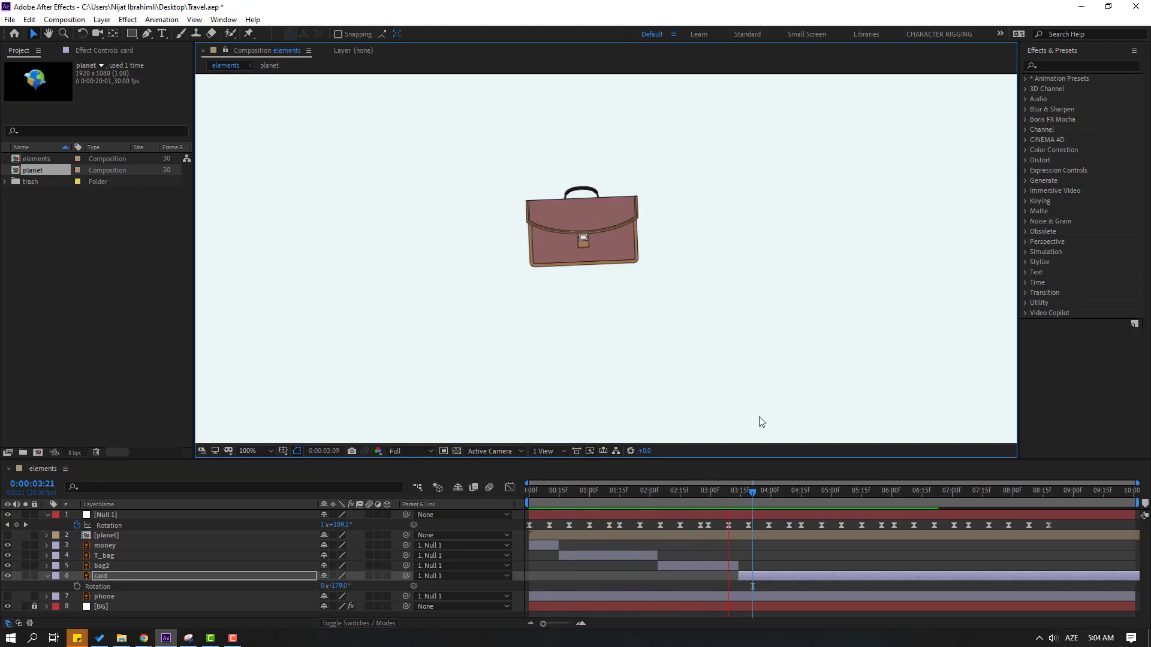
pyautogui.click(765, 495)
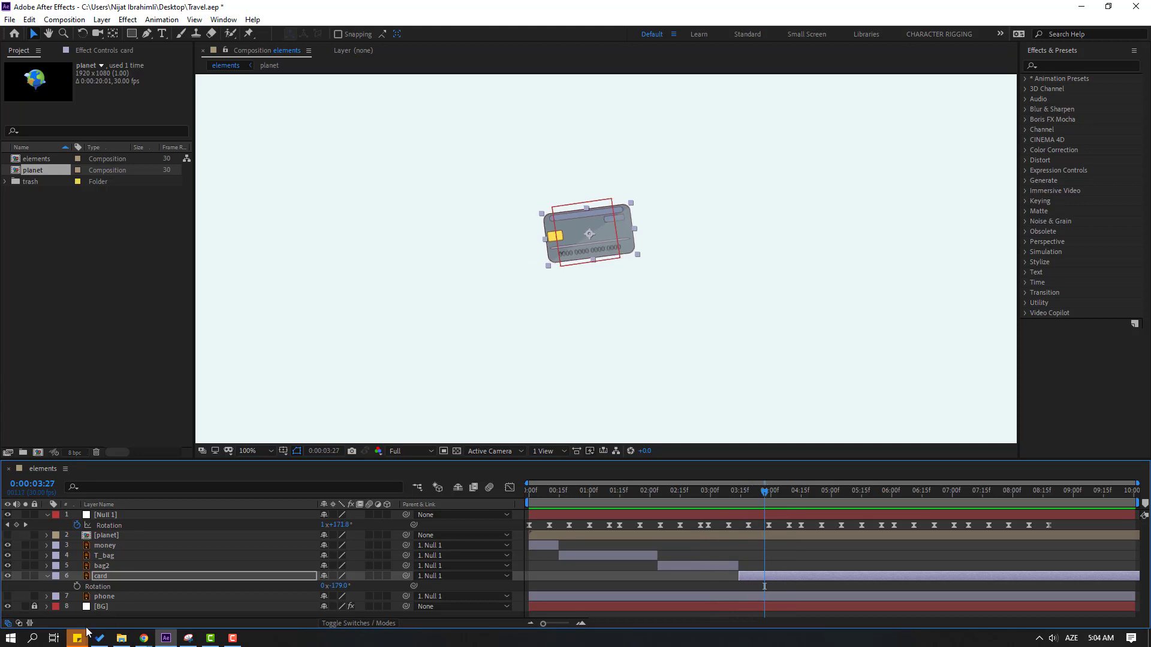
pyautogui.click(46, 577)
# Make the phone layer visible and slide its bar later, past 05:00.
pyautogui.click(107, 587)
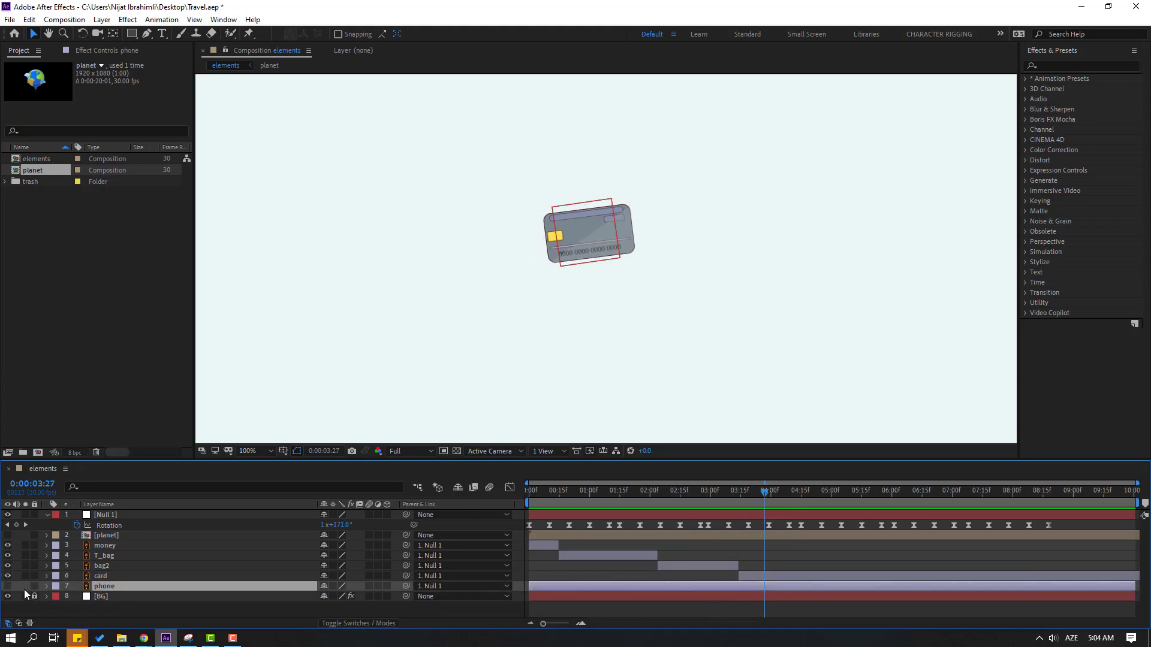
pyautogui.click(8, 586)
pyautogui.moveTo(536, 588); pyautogui.dragTo(834, 587)
pyautogui.moveTo(741, 496); pyautogui.dragTo(832, 495)
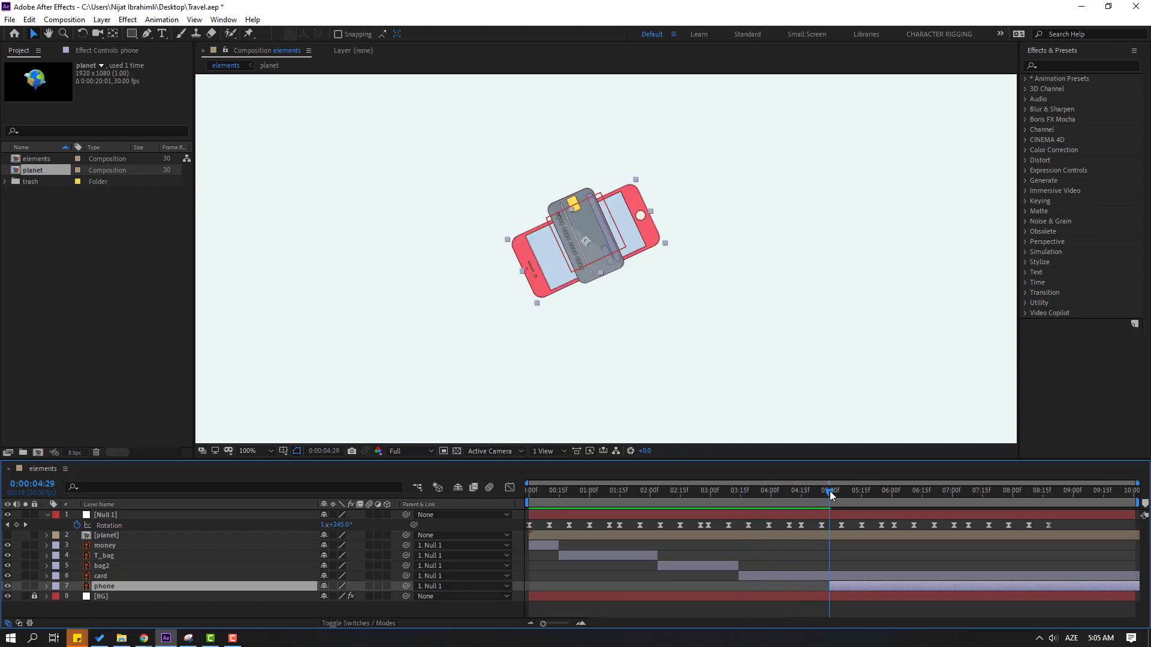
pyautogui.moveTo(842, 585); pyautogui.dragTo(902, 585)
# Split the card layer at 05:00 and delete the part after it.
pyautogui.click(844, 574)
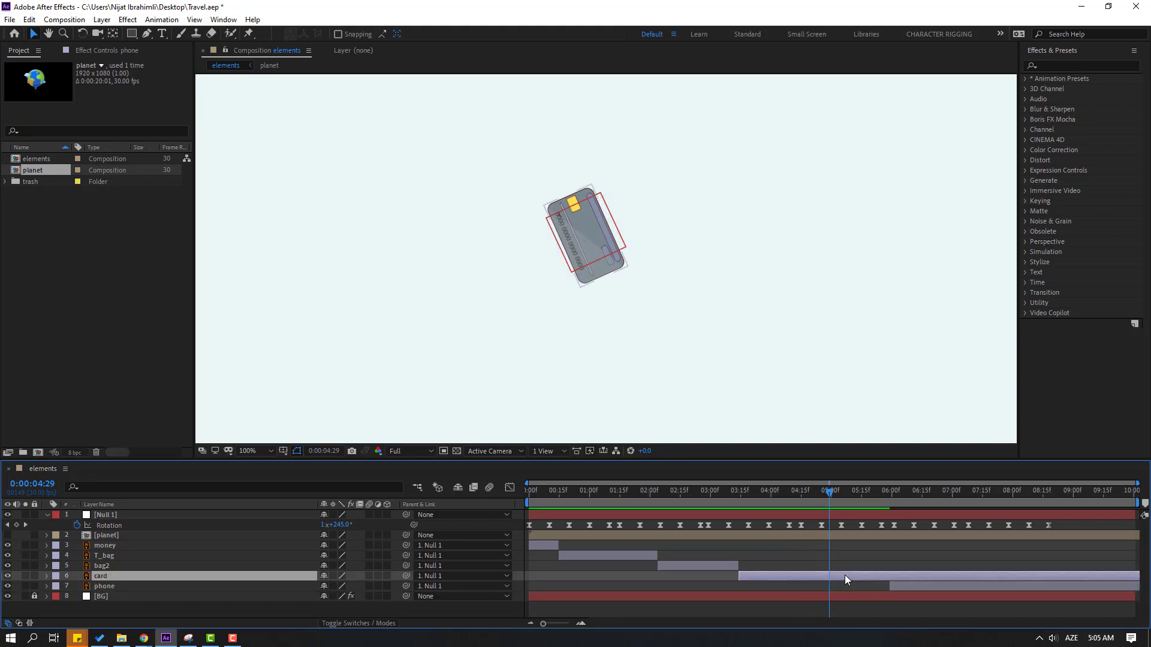
pyautogui.click(829, 492)
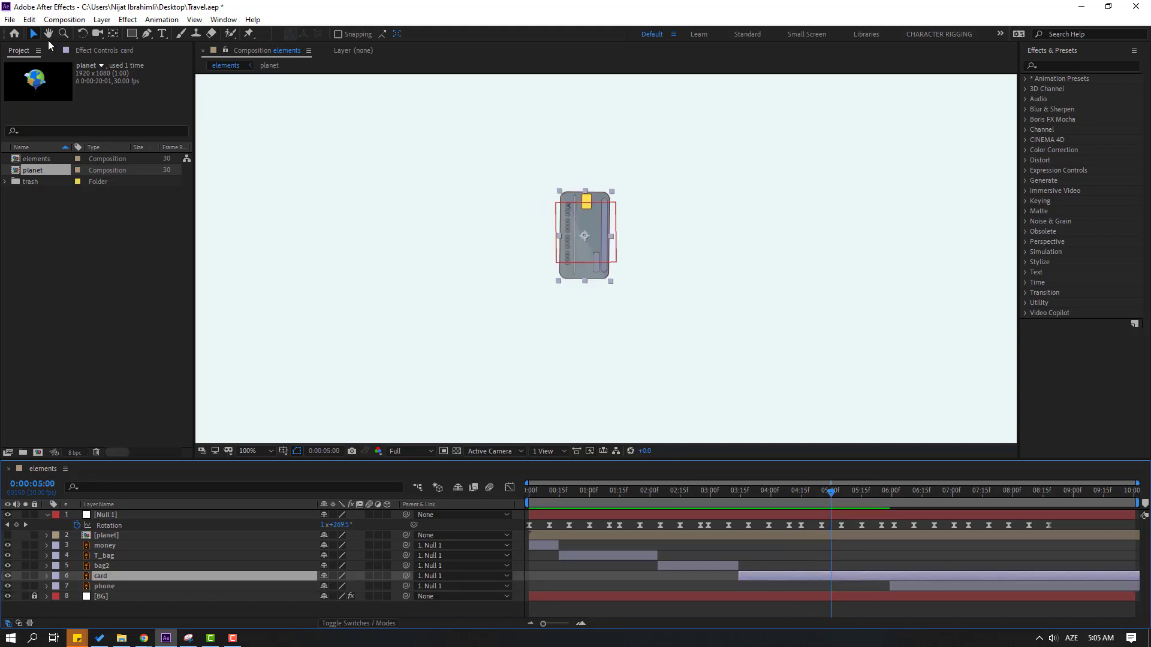
pyautogui.click(28, 19)
pyautogui.click(84, 187)
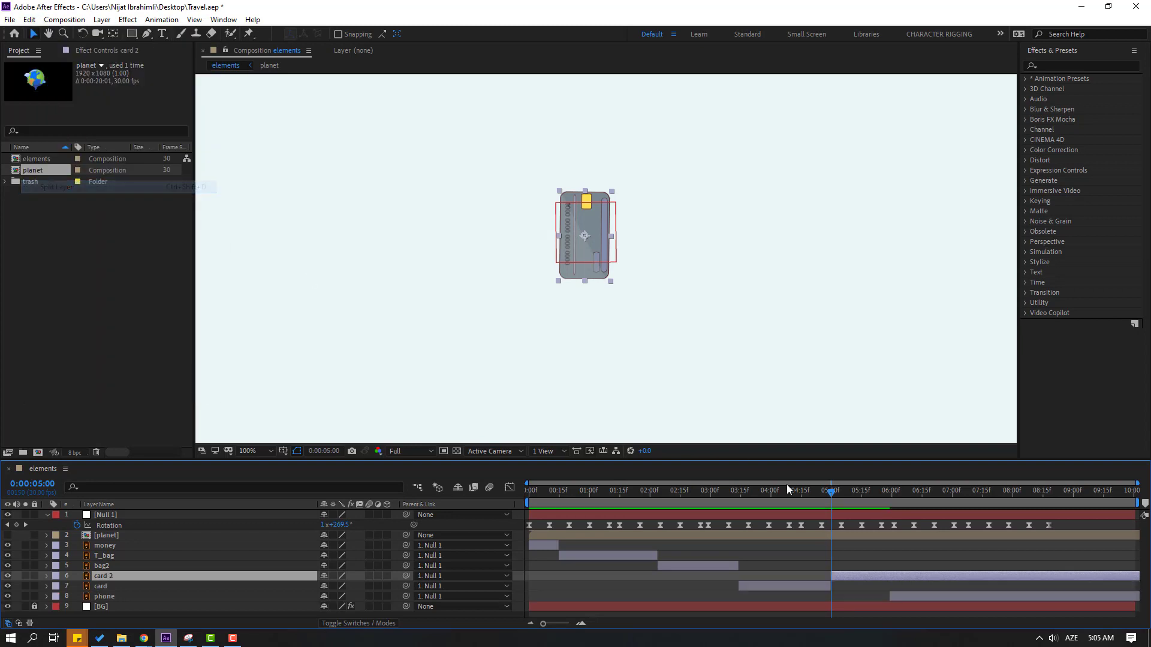
pyautogui.press('Delete')
# Make the phone layer start exactly at 05:00 and preview the card-to-phone handover.
pyautogui.click(120, 584)
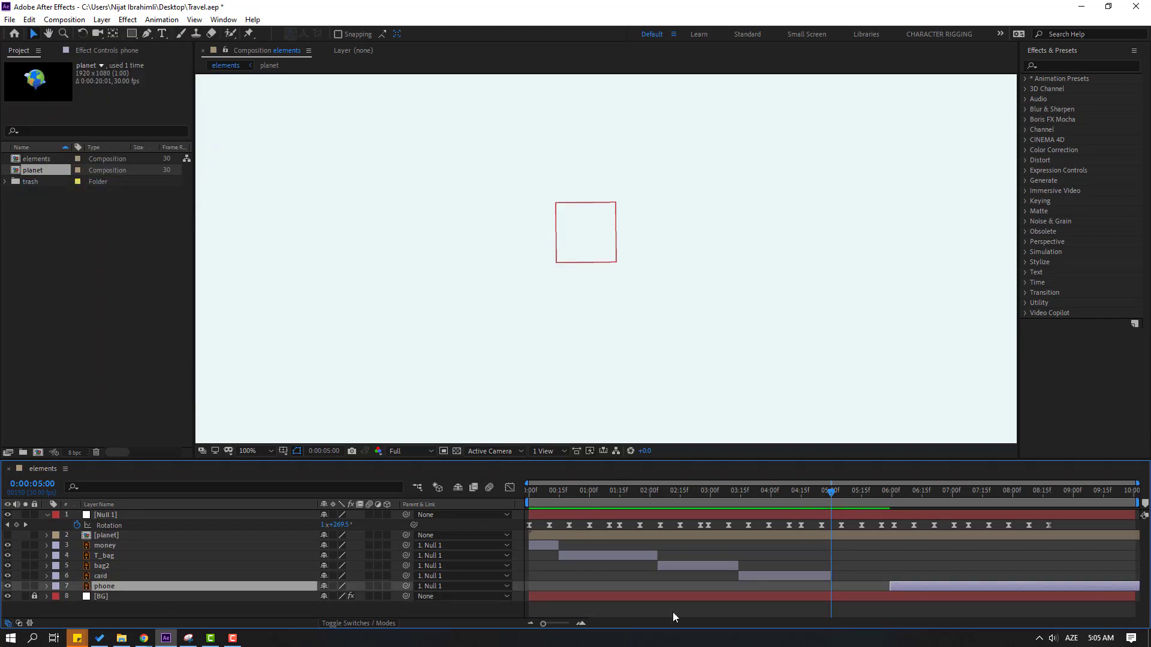
pyautogui.moveTo(926, 584); pyautogui.dragTo(867, 582)
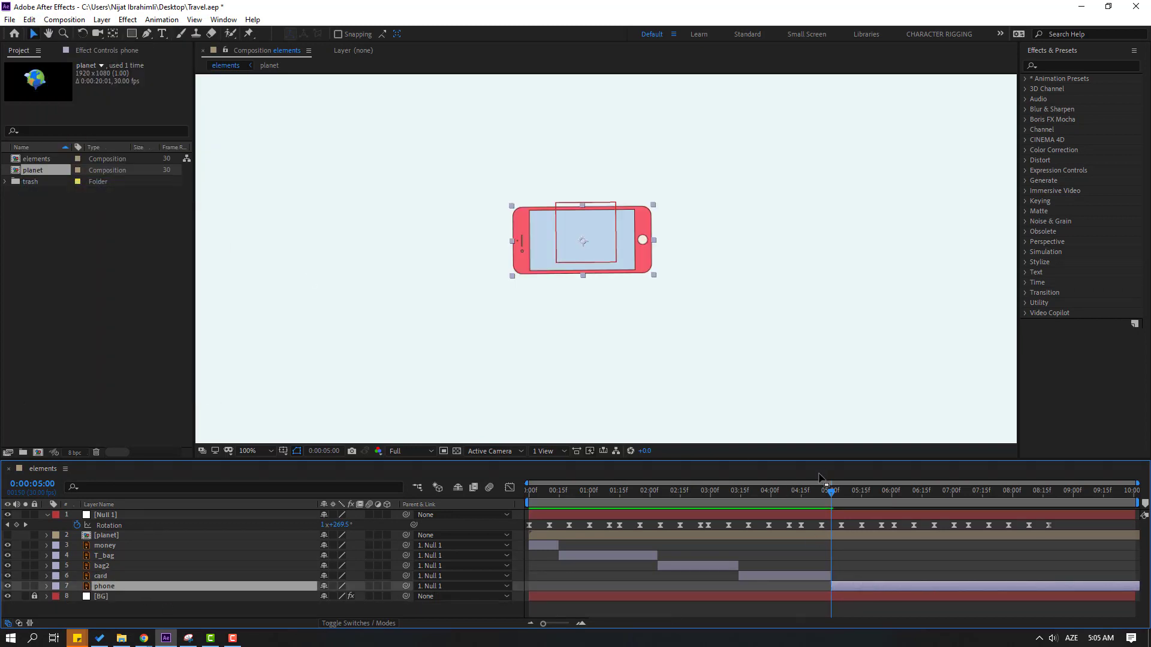
pyautogui.click(816, 494)
pyautogui.moveTo(817, 494)
pyautogui.mouseDown()
pyautogui.moveTo(848, 490)
pyautogui.moveTo(829, 494)
pyautogui.mouseUp()
pyautogui.press('space')
pyautogui.press(',')
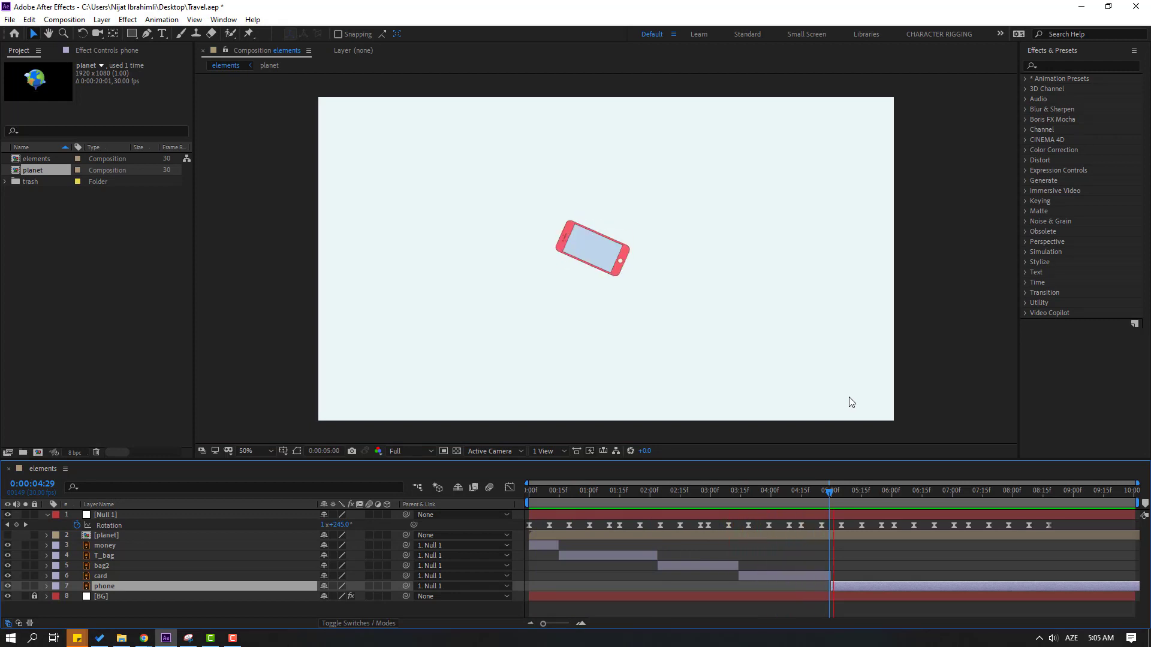
# Enable motion blur on the five icon layers and preview the blurred spin.
pyautogui.click(830, 491)
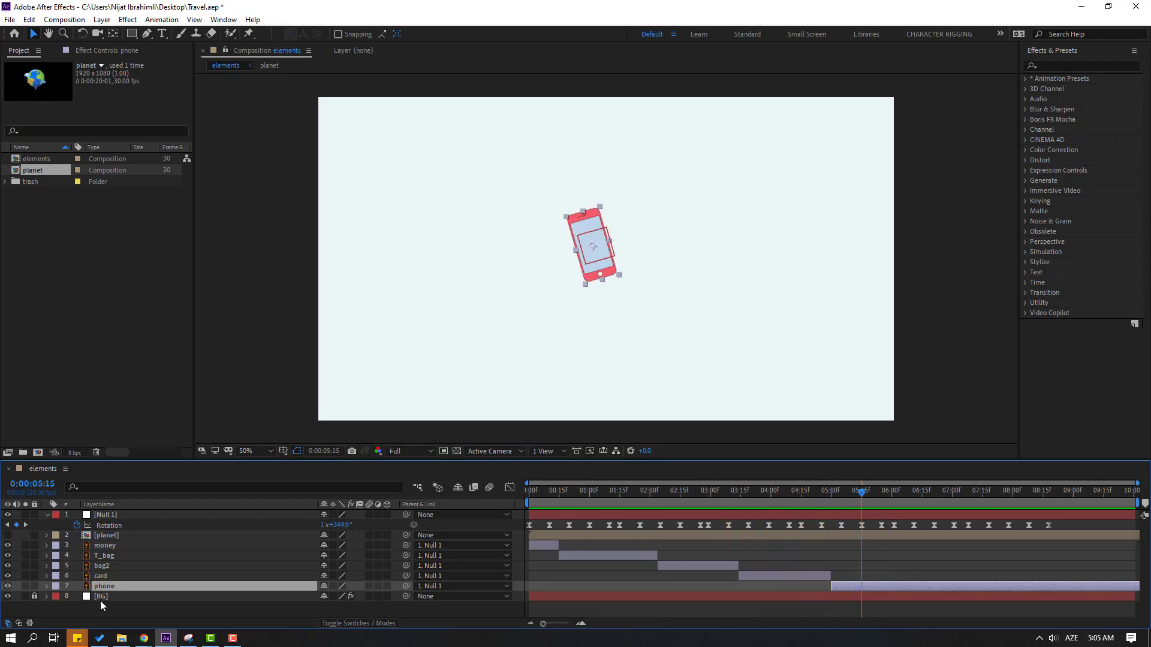
pyautogui.keyDown('shift'); pyautogui.click(102, 547); pyautogui.keyUp('shift')
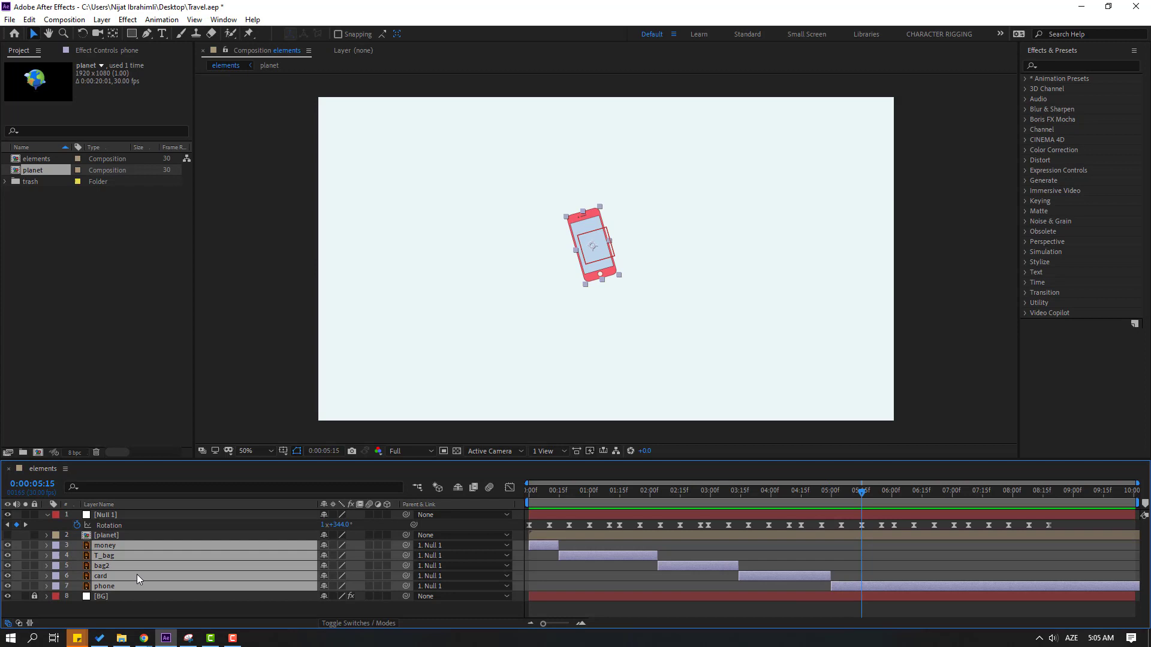
pyautogui.click(371, 546)
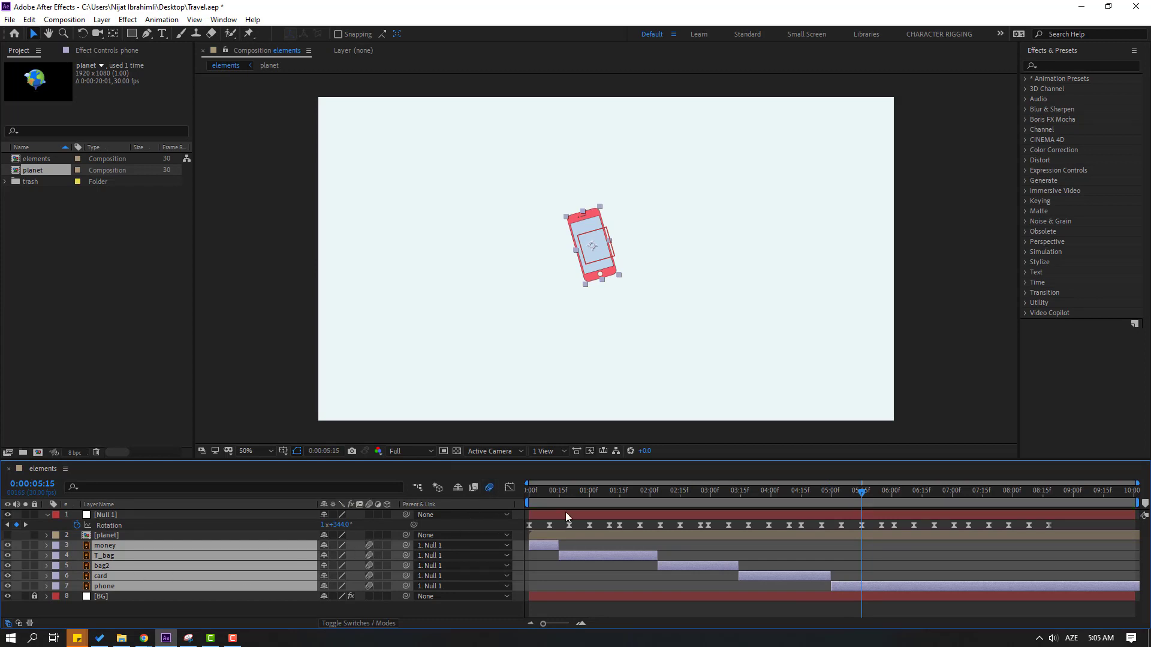
pyautogui.moveTo(538, 492); pyautogui.dragTo(563, 494)
pyautogui.press('/')
pyautogui.press('space')
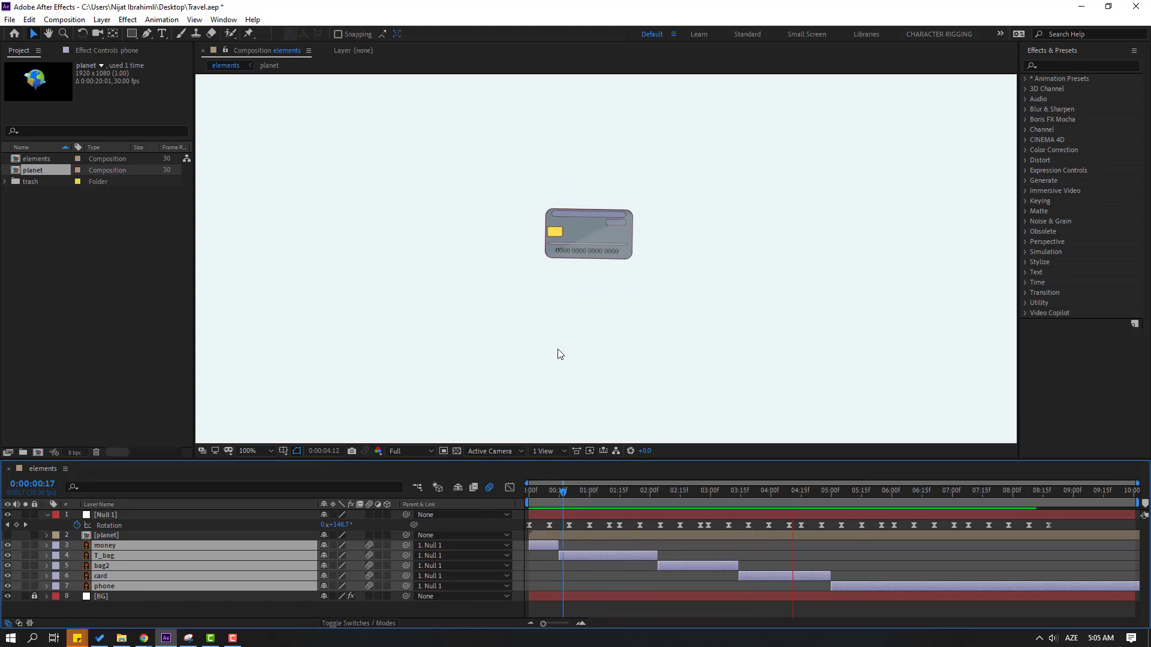
# Find the frame where the phone stands upright and select the null's later rotation keyframes.
pyautogui.click(847, 494)
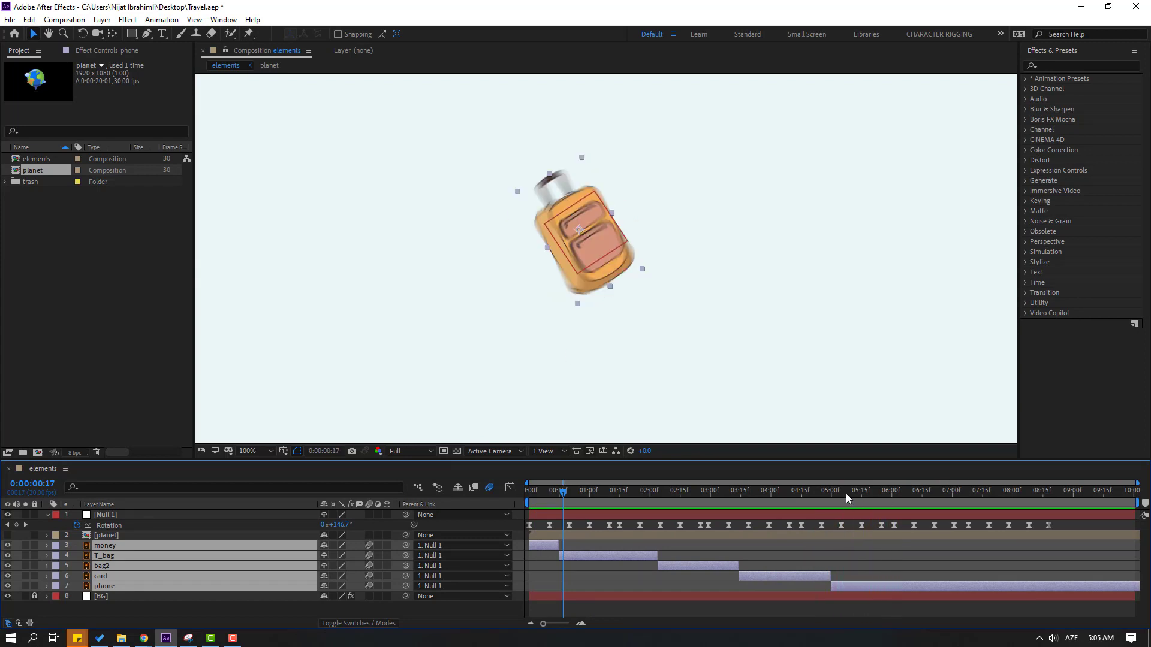
pyautogui.moveTo(846, 494); pyautogui.dragTo(900, 498)
pyautogui.click(891, 495)
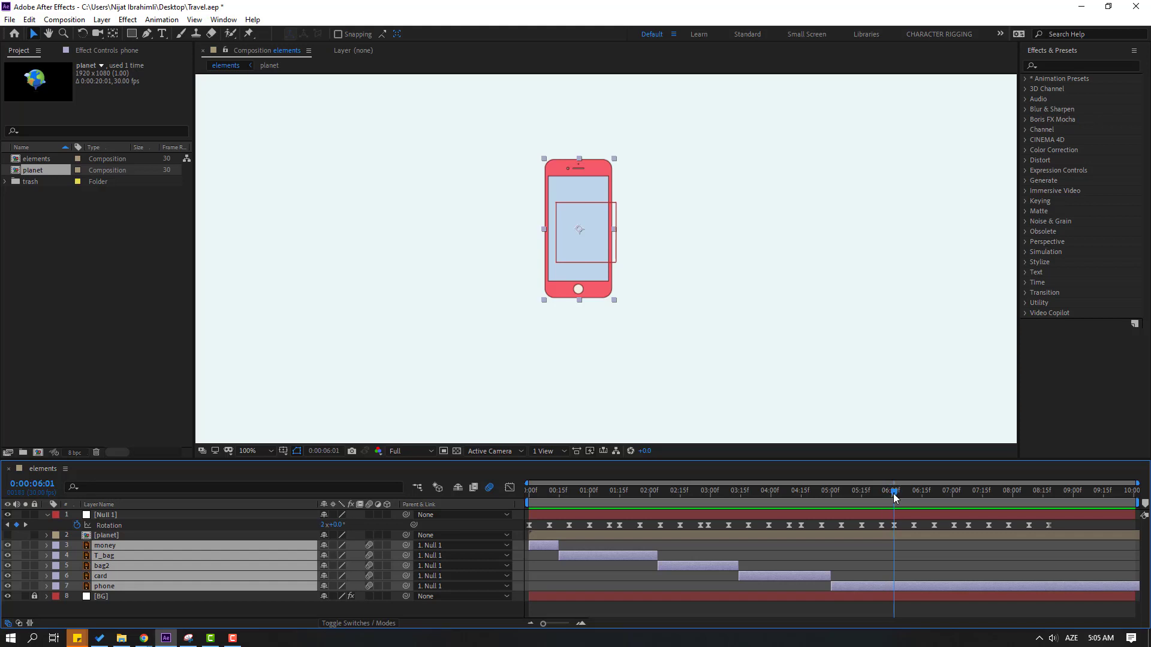
pyautogui.moveTo(1055, 530); pyautogui.dragTo(908, 540)
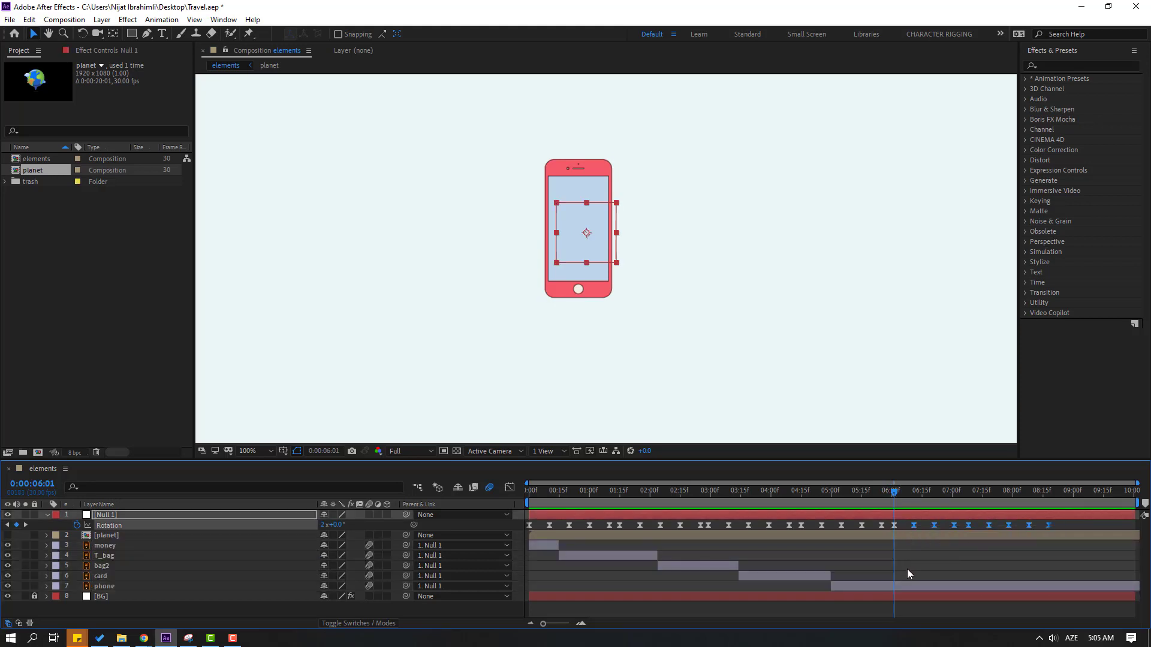
# Delete Null 1's spin keyframes after 06:01 and set a Position keyframe at 06:01.
pyautogui.press('Delete')
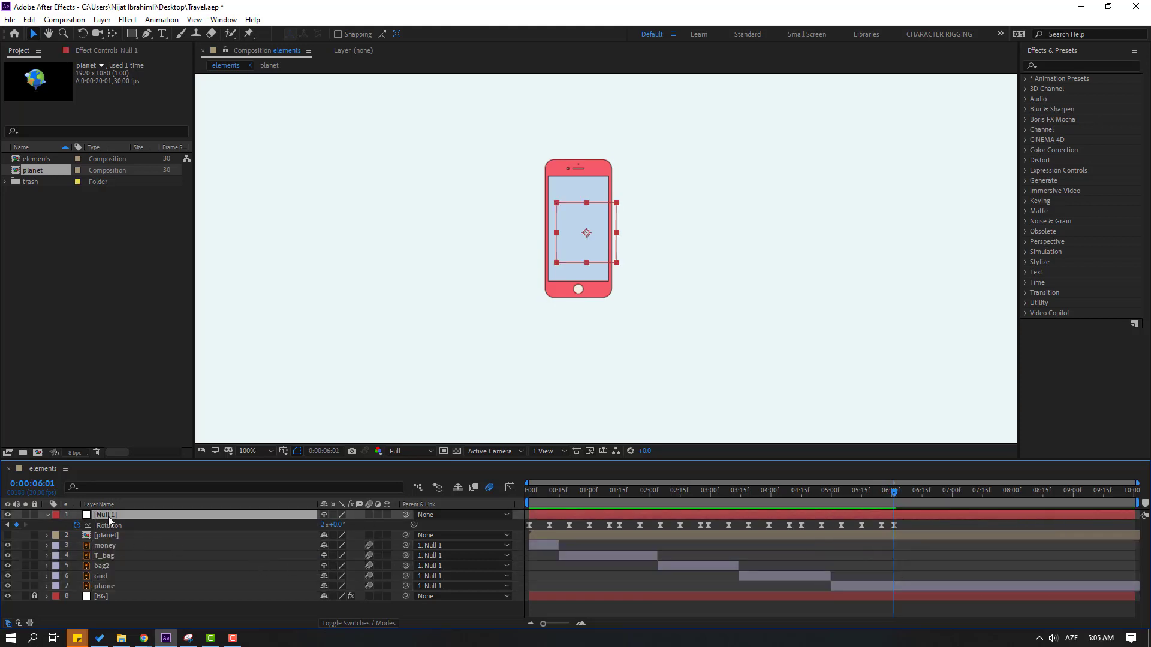
pyautogui.press(',')
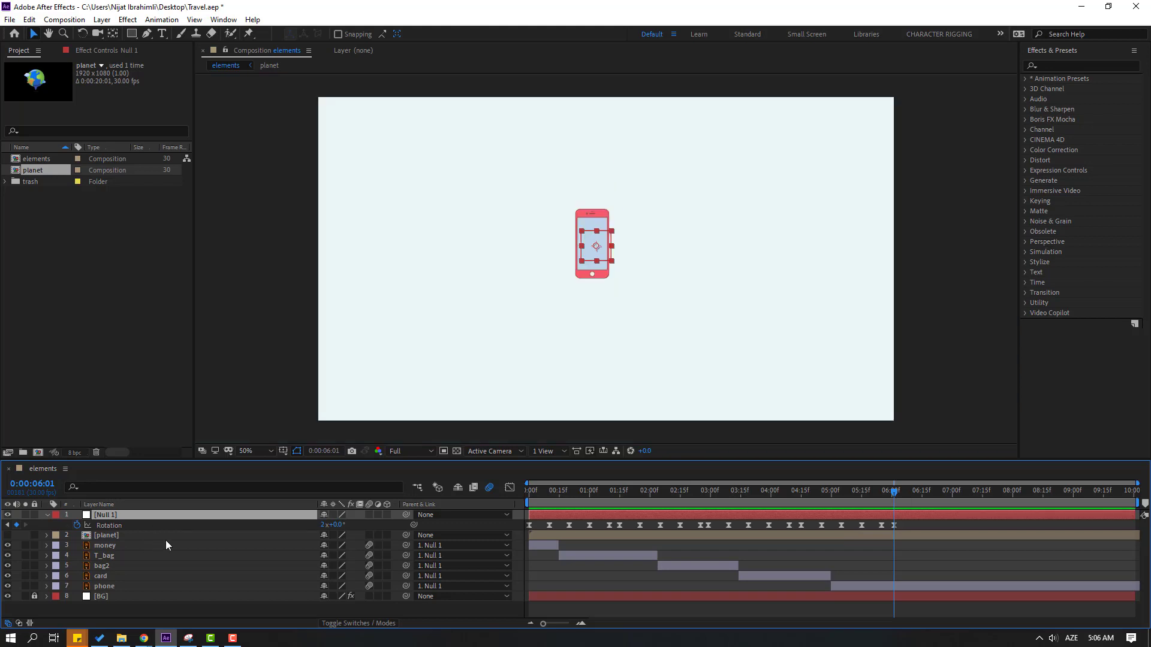
pyautogui.hotkey('alt', 'shift', 'p')
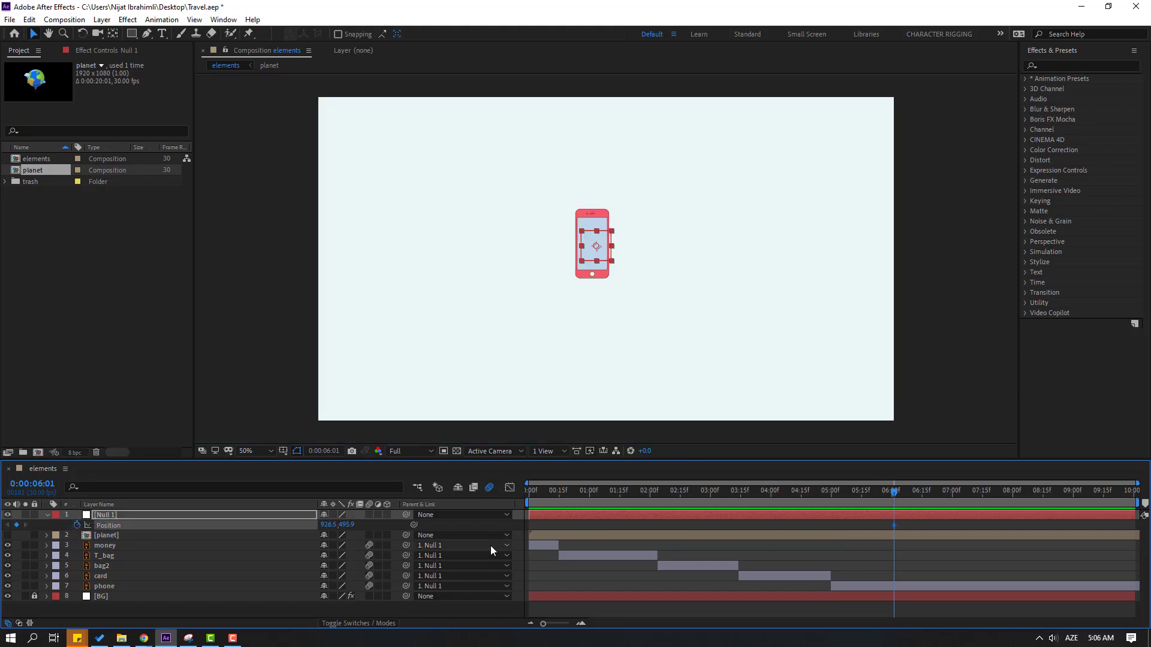
# Raise the phone to Y 228.9 at 06:11, then drop it to 926.5, 560.9 at 06:21.
pyautogui.hotkey('shift', 'pagedown')
pyautogui.moveTo(352, 528); pyautogui.dragTo(175, 551)
pyautogui.hotkey('shift', 'pagedown')
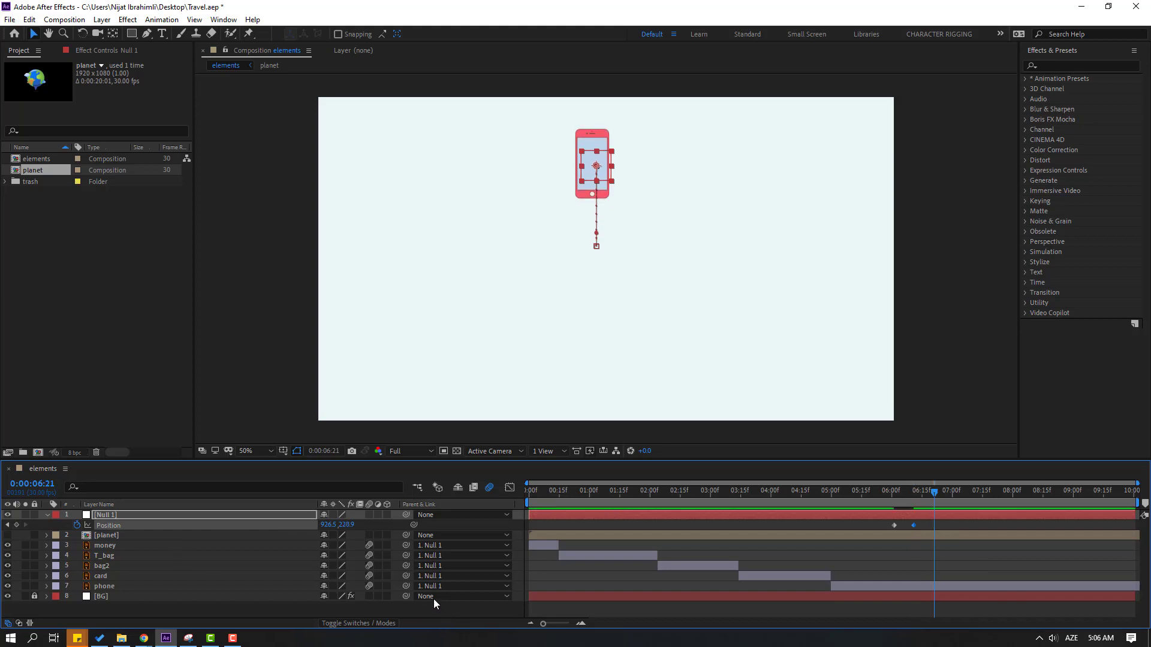
pyautogui.moveTo(344, 527); pyautogui.dragTo(550, 524)
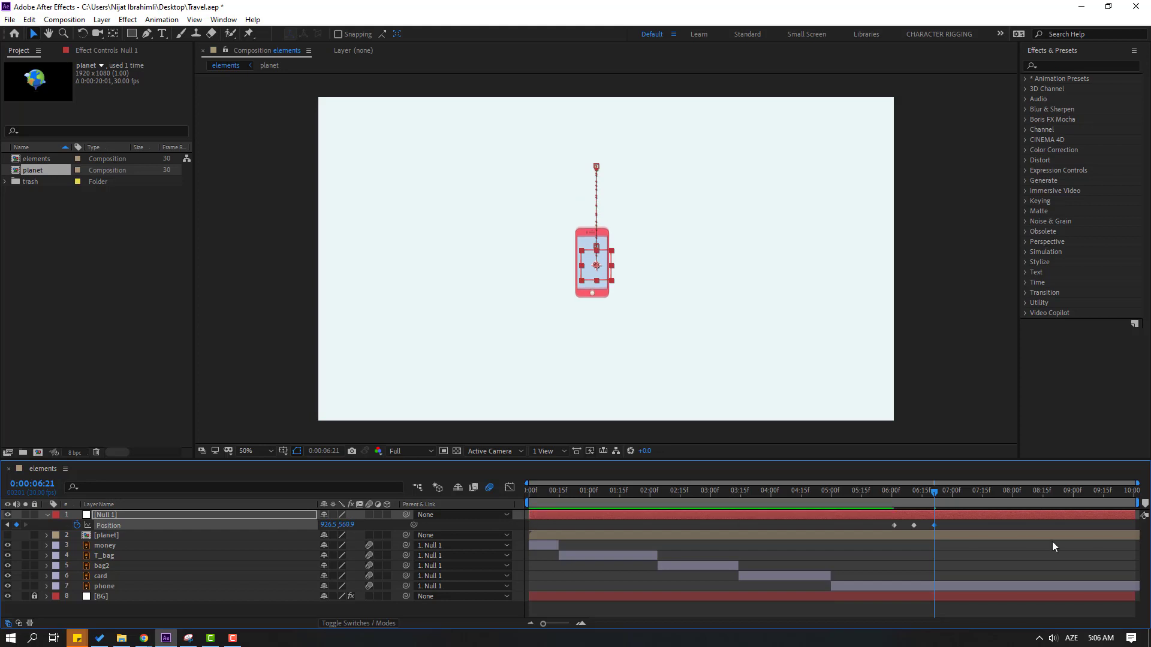
pyautogui.rightClick(895, 525)
pyautogui.moveTo(947, 516)
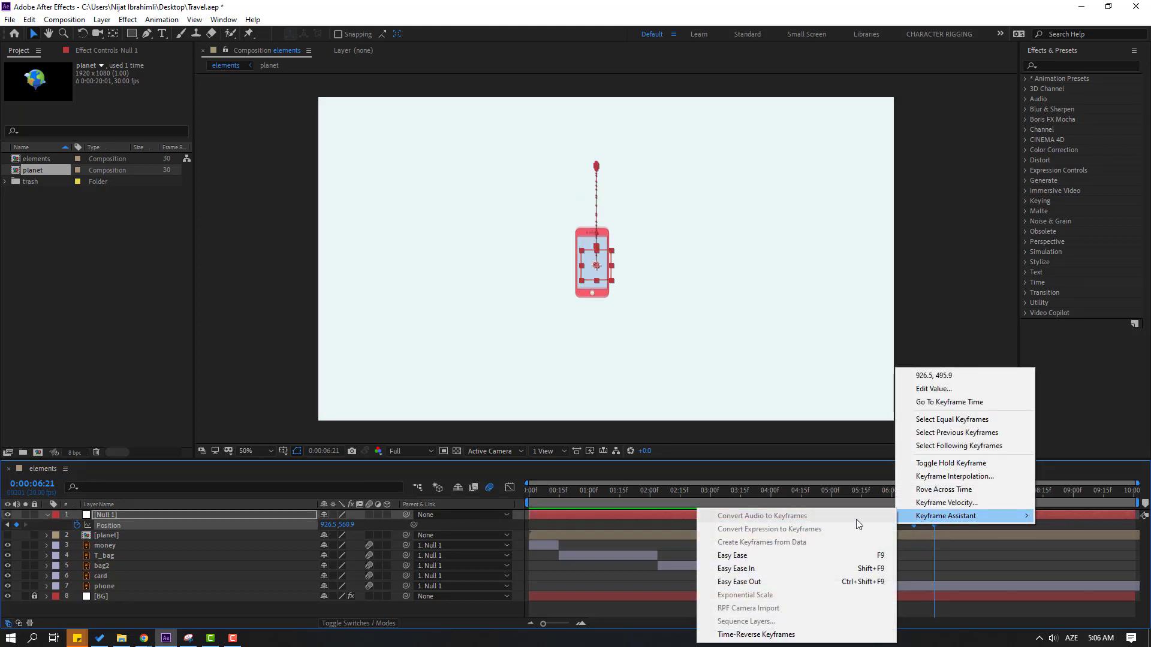
# Apply Easy Ease to Null 1's Position keyframes and add a sharp speed spike at the jump's start.
pyautogui.click(814, 556)
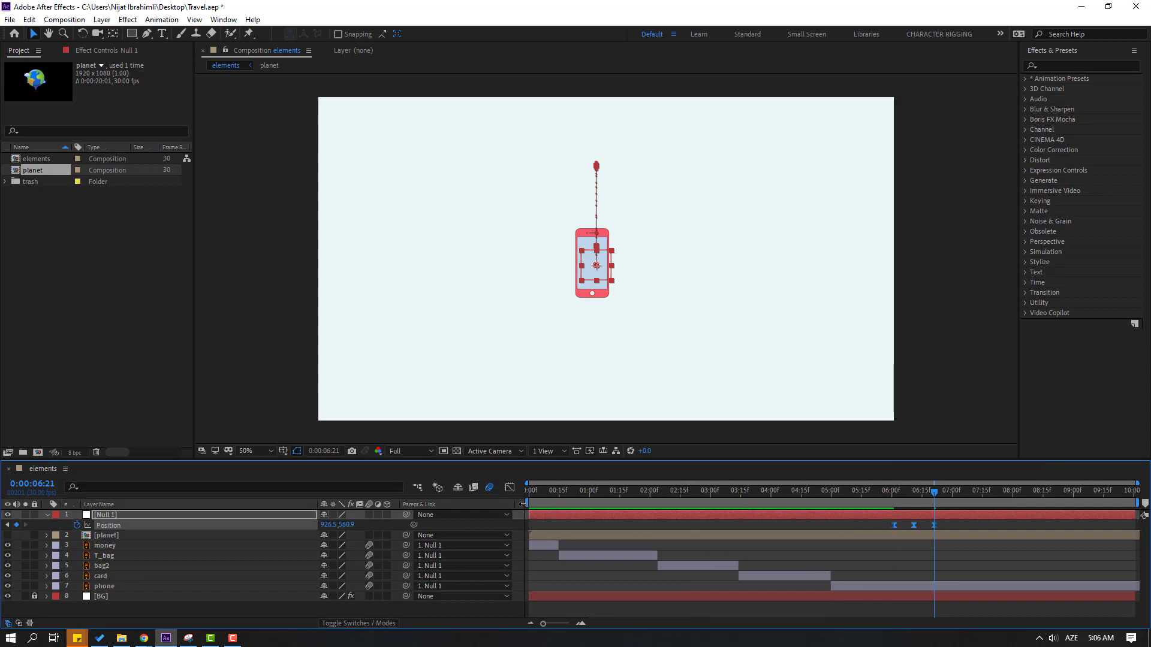
pyautogui.moveTo(523, 504); pyautogui.dragTo(870, 503)
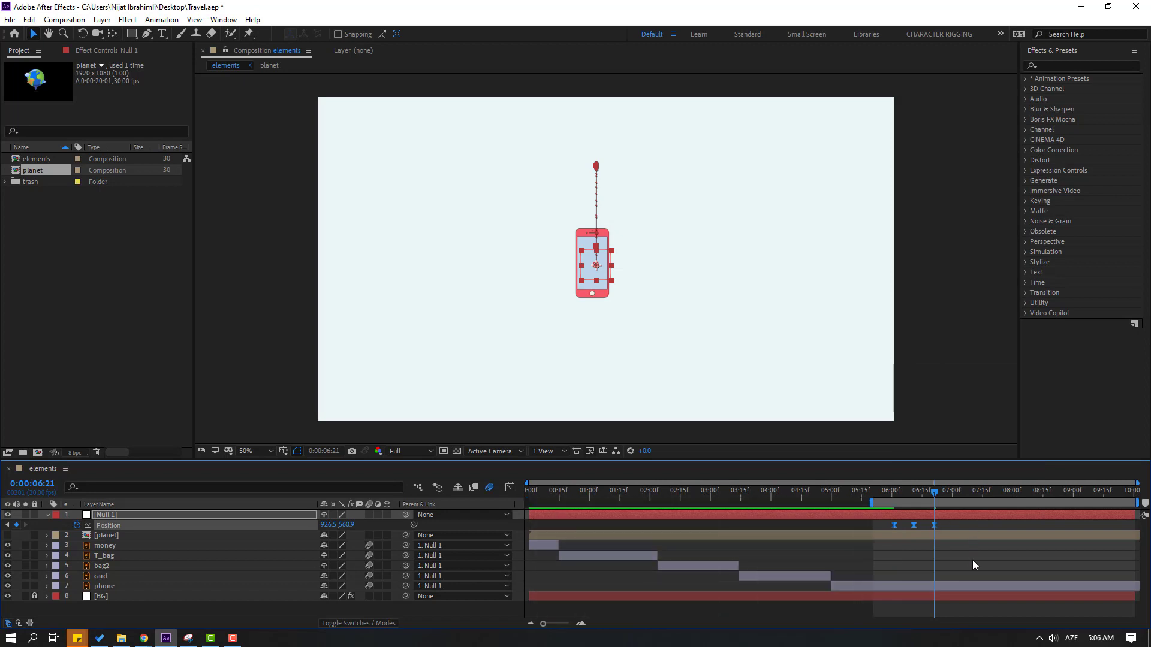
pyautogui.scroll(5, 933, 560)
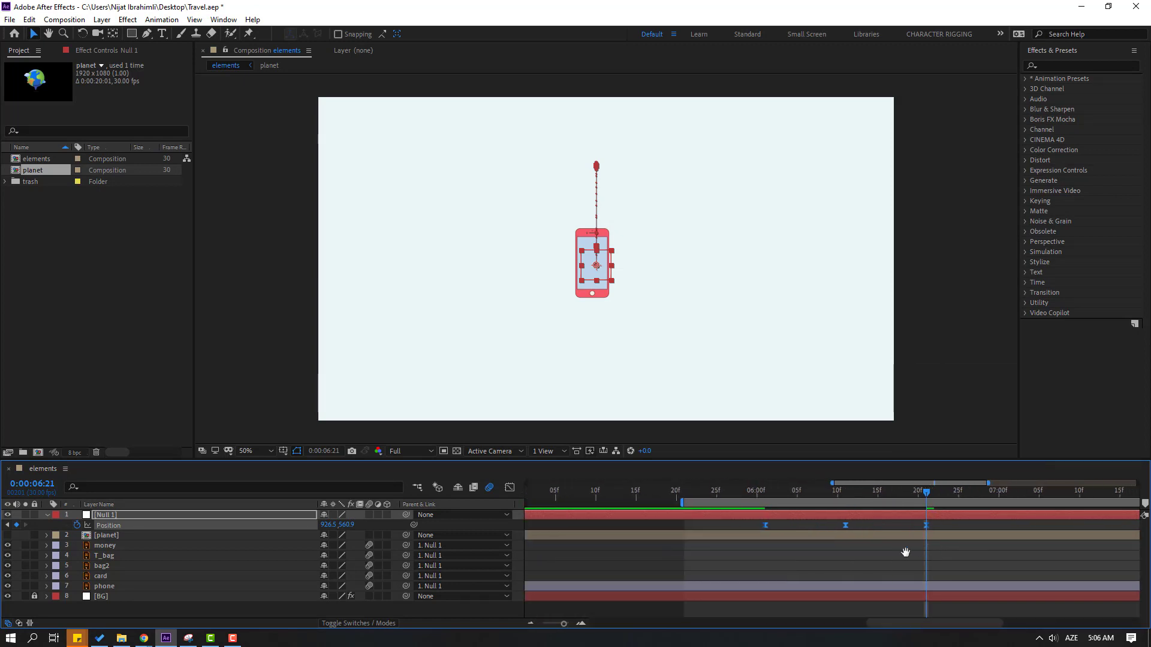
pyautogui.click(509, 488)
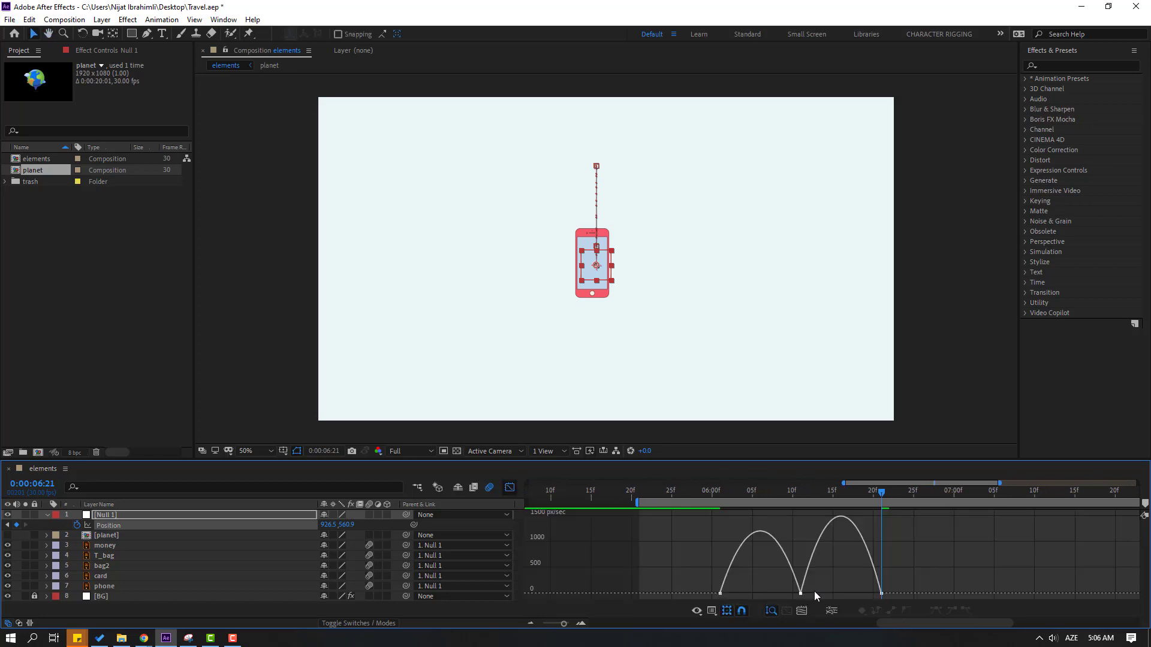
pyautogui.moveTo(787, 596); pyautogui.dragTo(843, 592)
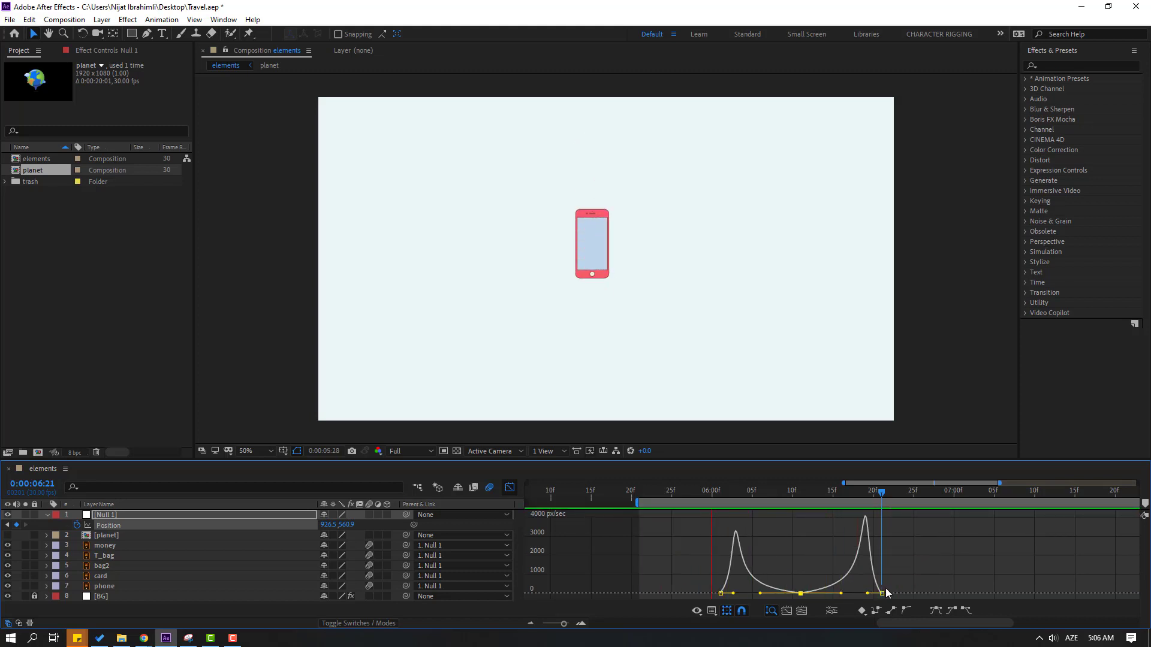
pyautogui.click(510, 487)
# Spread the later Position keyframes apart to slow the jump.
pyautogui.click(721, 488)
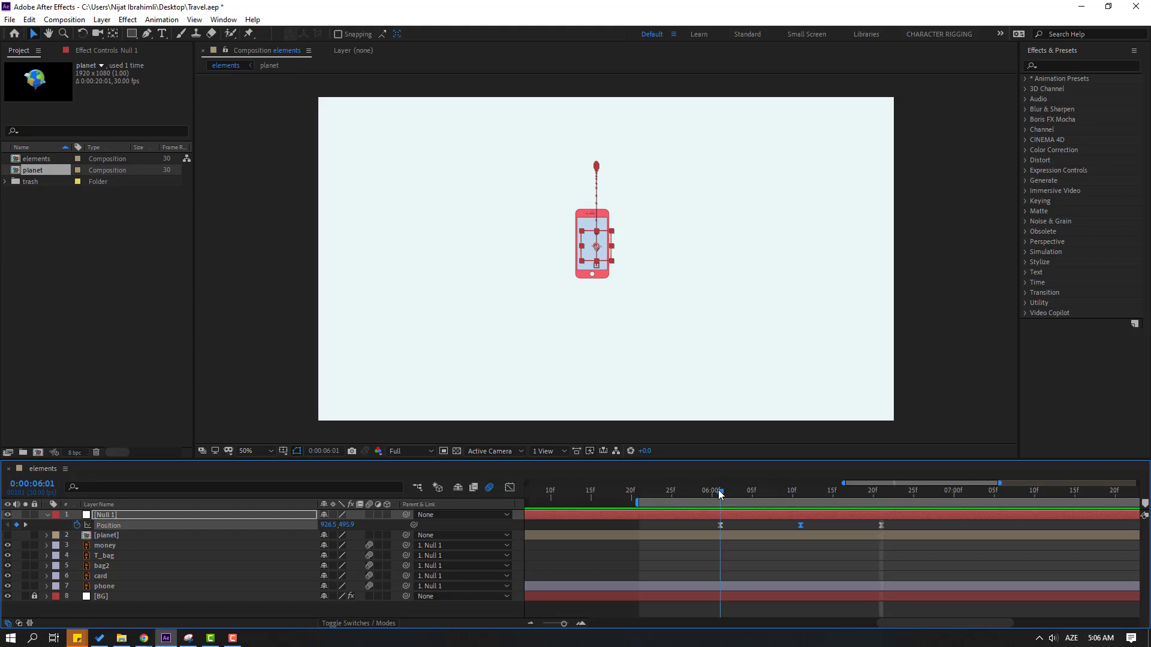
pyautogui.moveTo(873, 521); pyautogui.dragTo(713, 527)
pyautogui.moveTo(880, 526); pyautogui.dragTo(938, 527)
# Sharpen the speed peaks at the first and last Position keyframes and preview the motion.
pyautogui.click(510, 487)
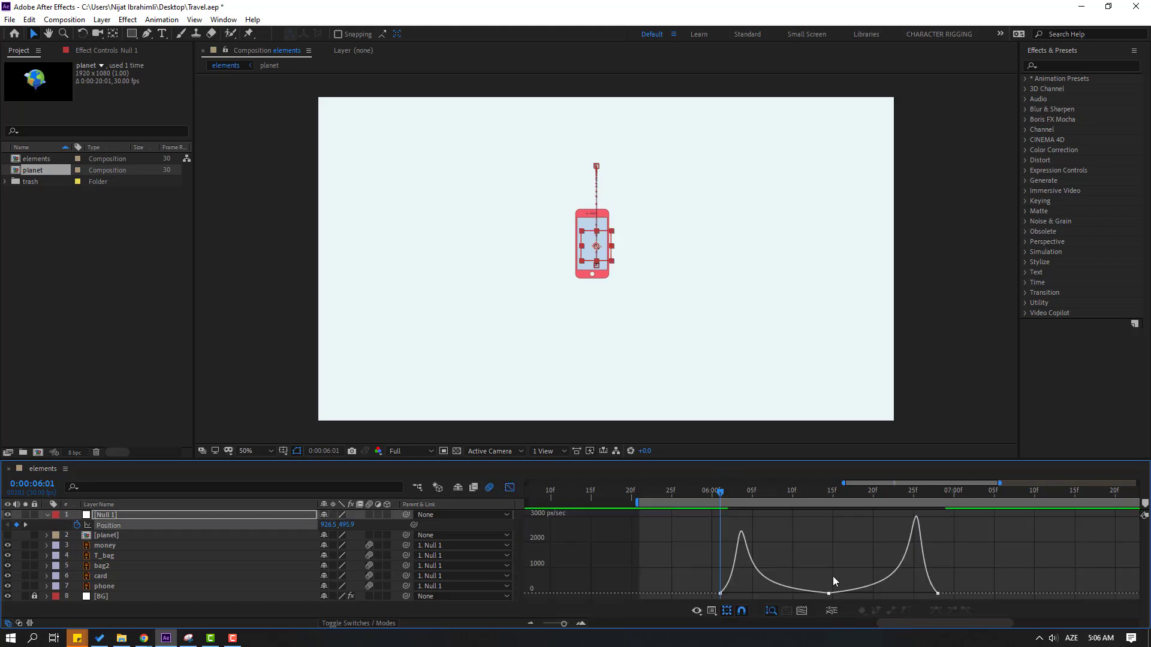
pyautogui.click(721, 593)
pyautogui.moveTo(738, 594); pyautogui.dragTo(791, 593)
pyautogui.click(938, 594)
pyautogui.moveTo(920, 594); pyautogui.dragTo(930, 593)
pyautogui.press('space')
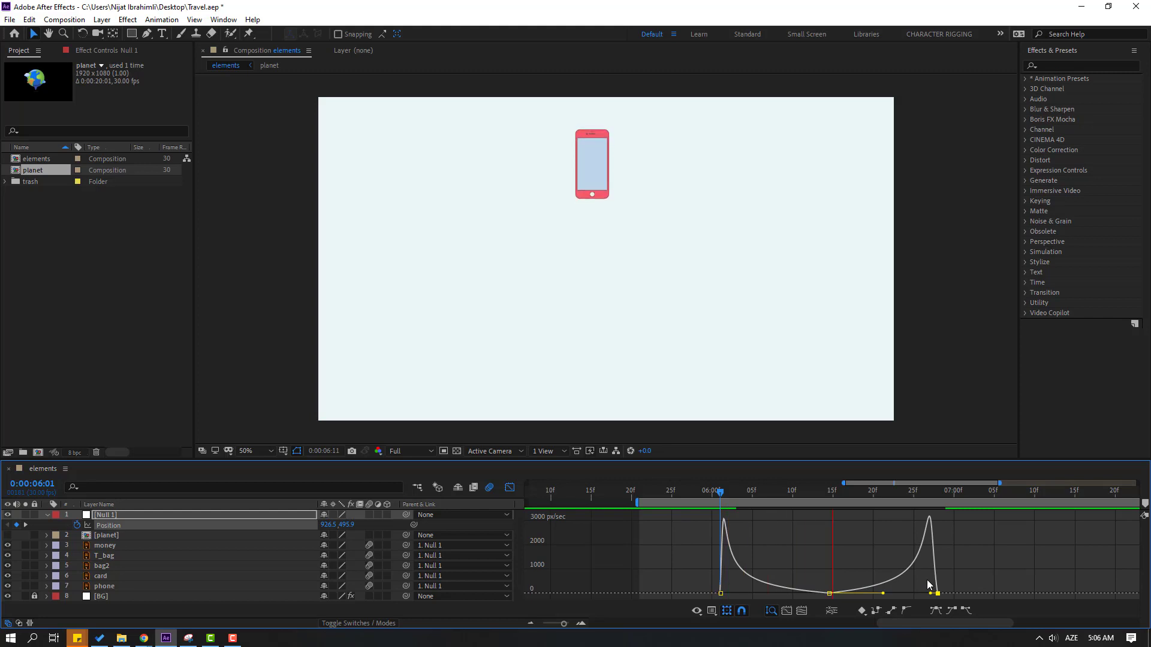
pyautogui.press('space')
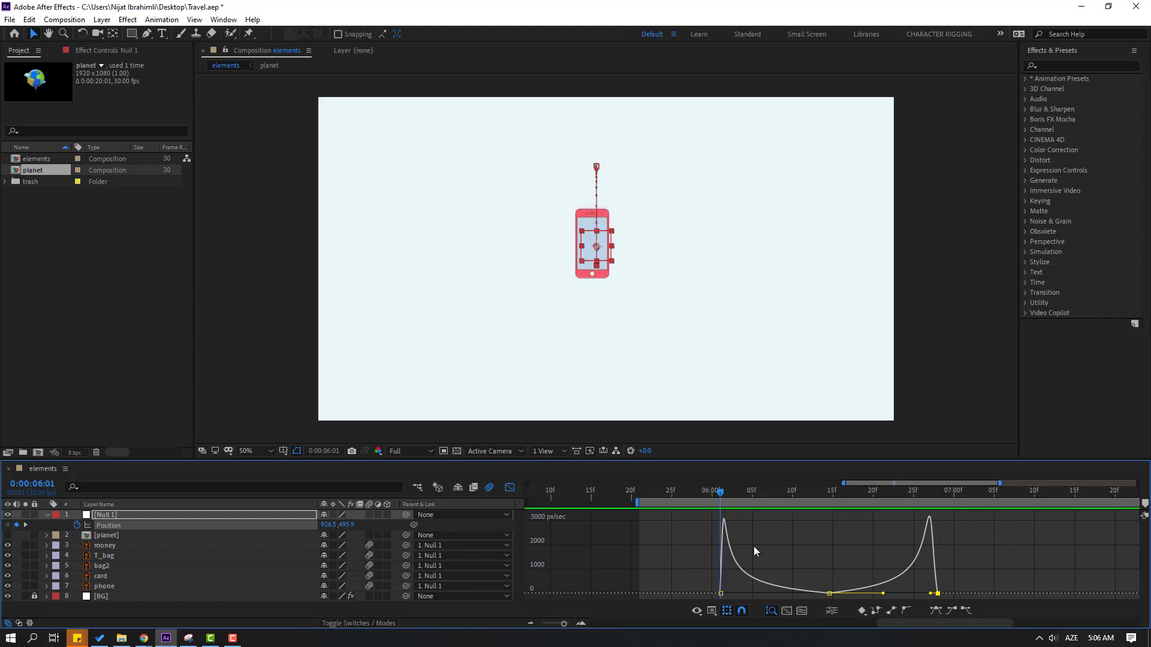
pyautogui.click(510, 487)
# Keyframe Null 1's Rotation at 1x+348° (6:14), 1x+347° (6:18) and 2x+2° (6:28).
pyautogui.hotkey('shift', 'r')
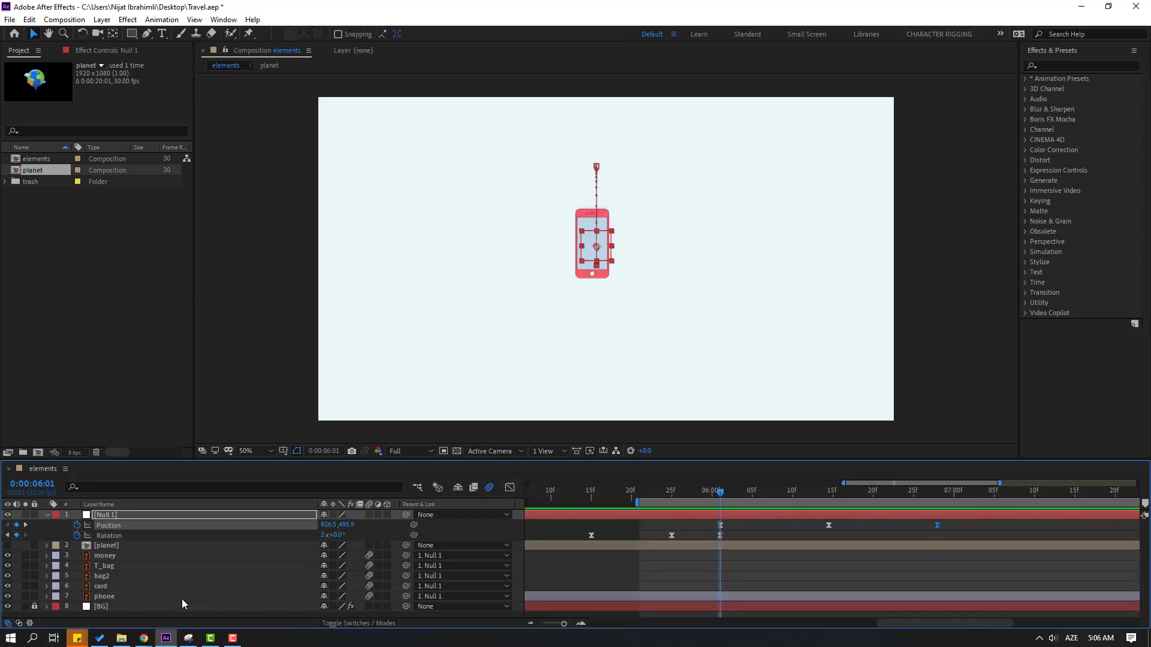
pyautogui.moveTo(721, 494); pyautogui.dragTo(821, 500)
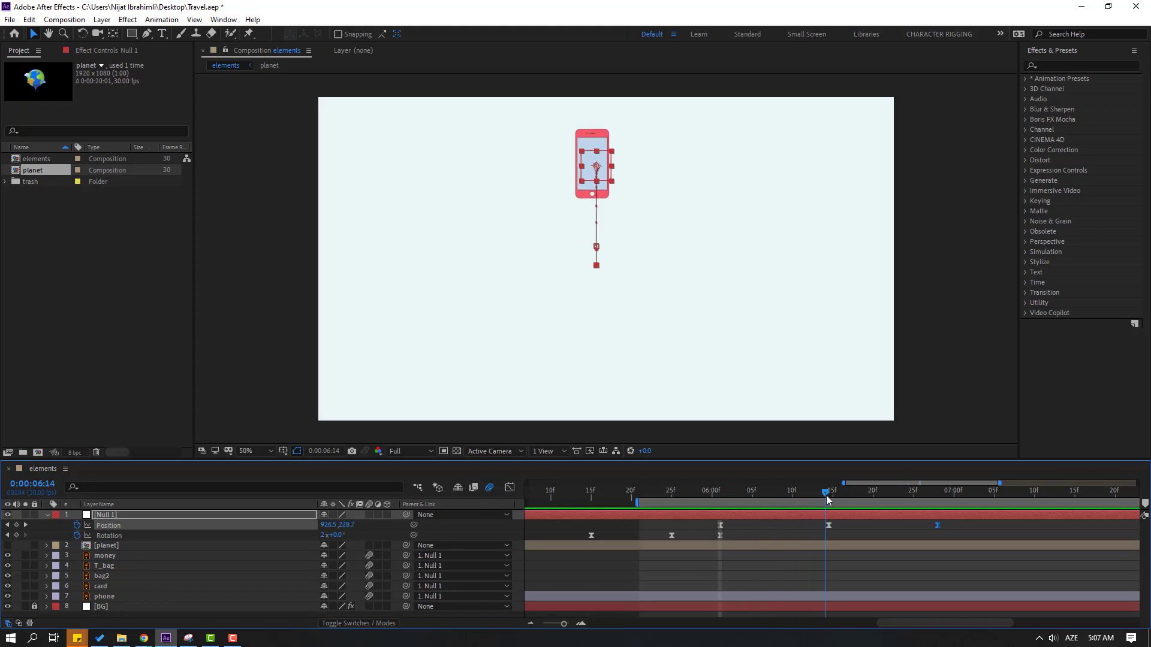
pyautogui.moveTo(338, 535); pyautogui.dragTo(348, 535)
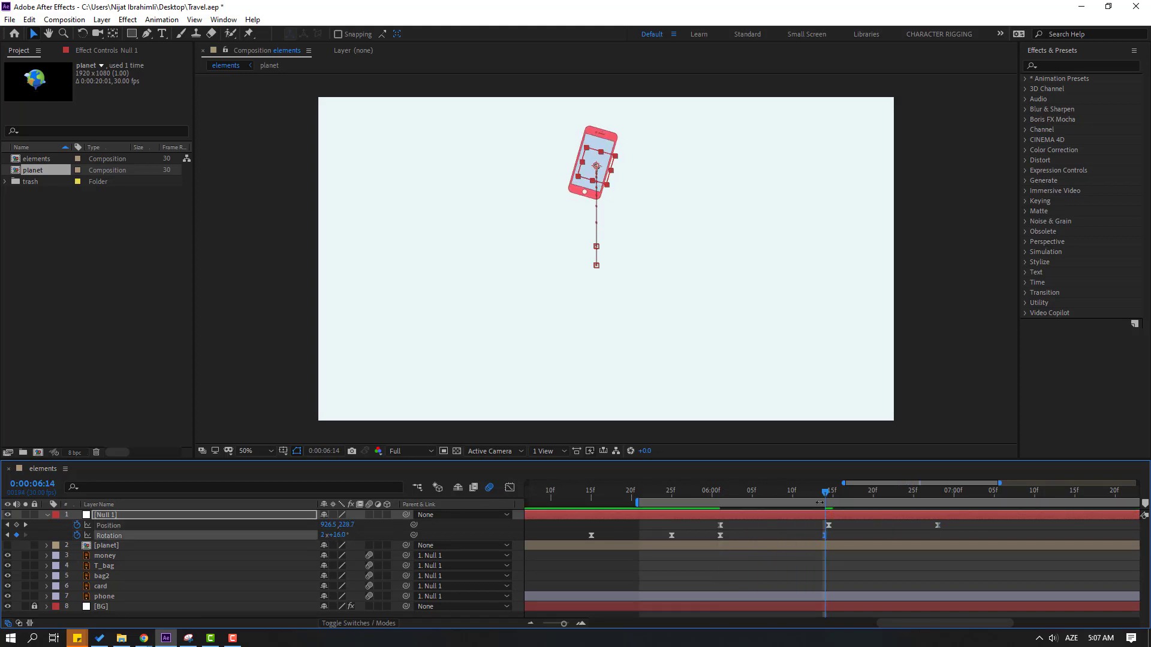
pyautogui.moveTo(714, 494); pyautogui.dragTo(794, 538)
pyautogui.click(850, 491)
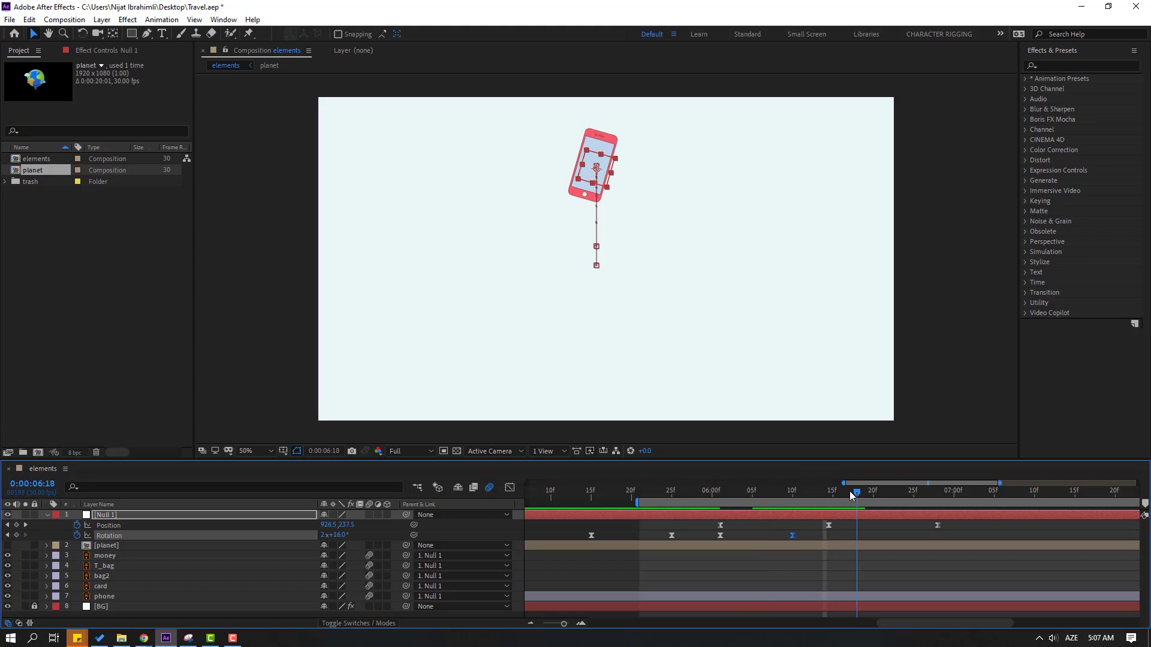
pyautogui.moveTo(343, 535); pyautogui.dragTo(328, 535)
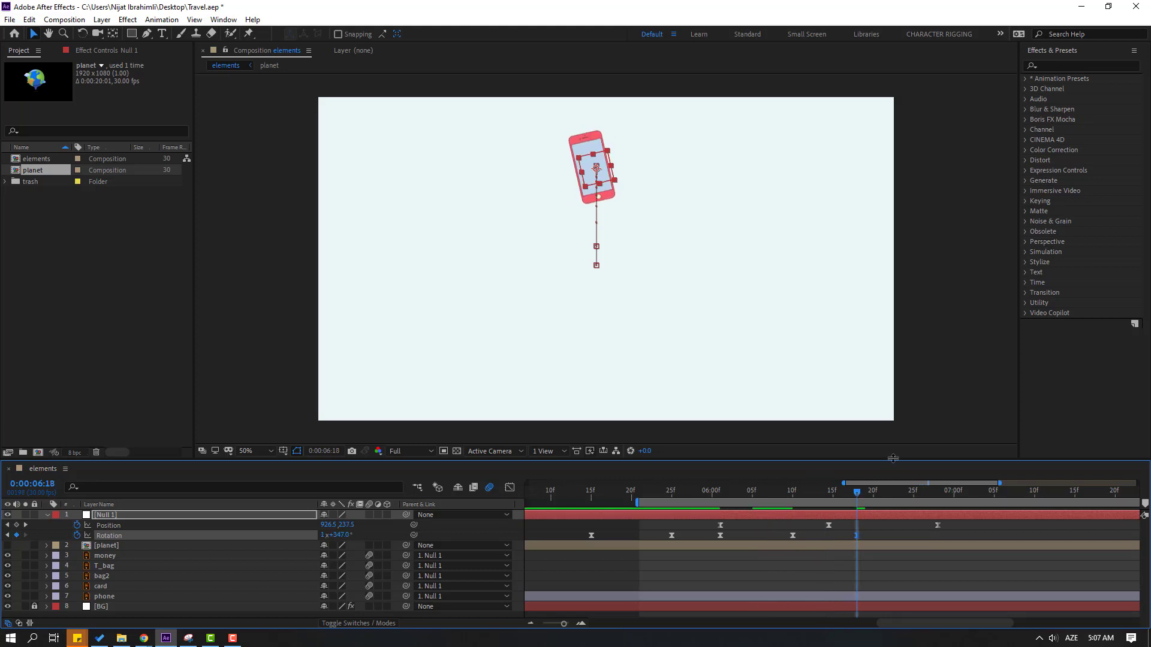
pyautogui.moveTo(867, 495); pyautogui.dragTo(938, 494)
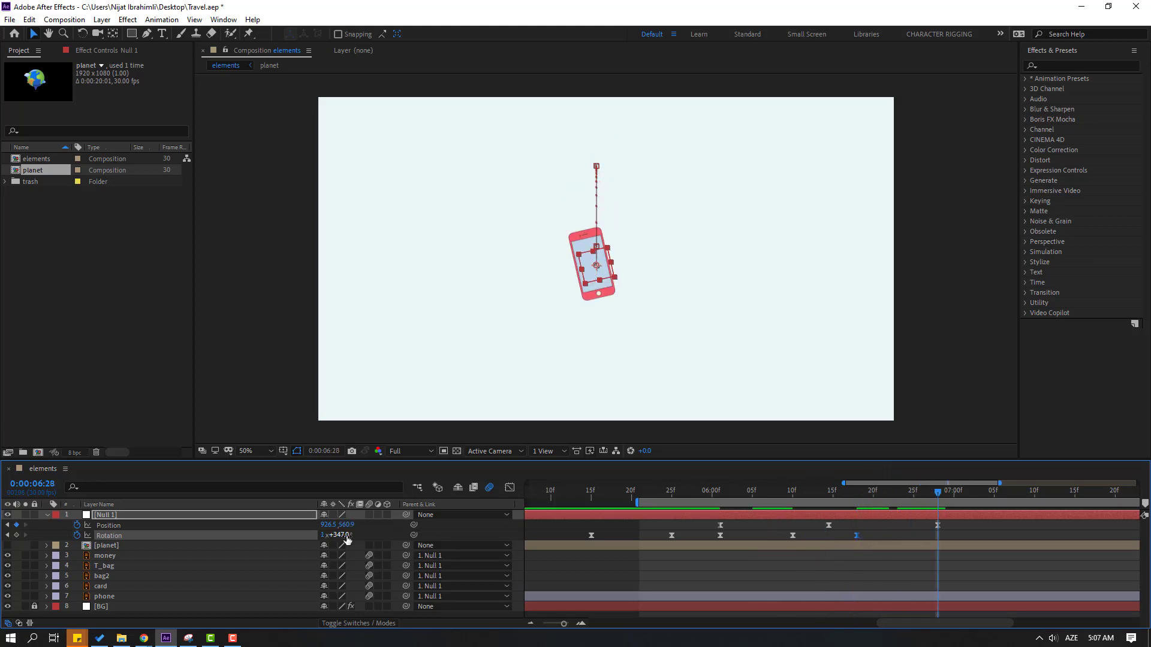
pyautogui.moveTo(346, 535); pyautogui.dragTo(354, 536)
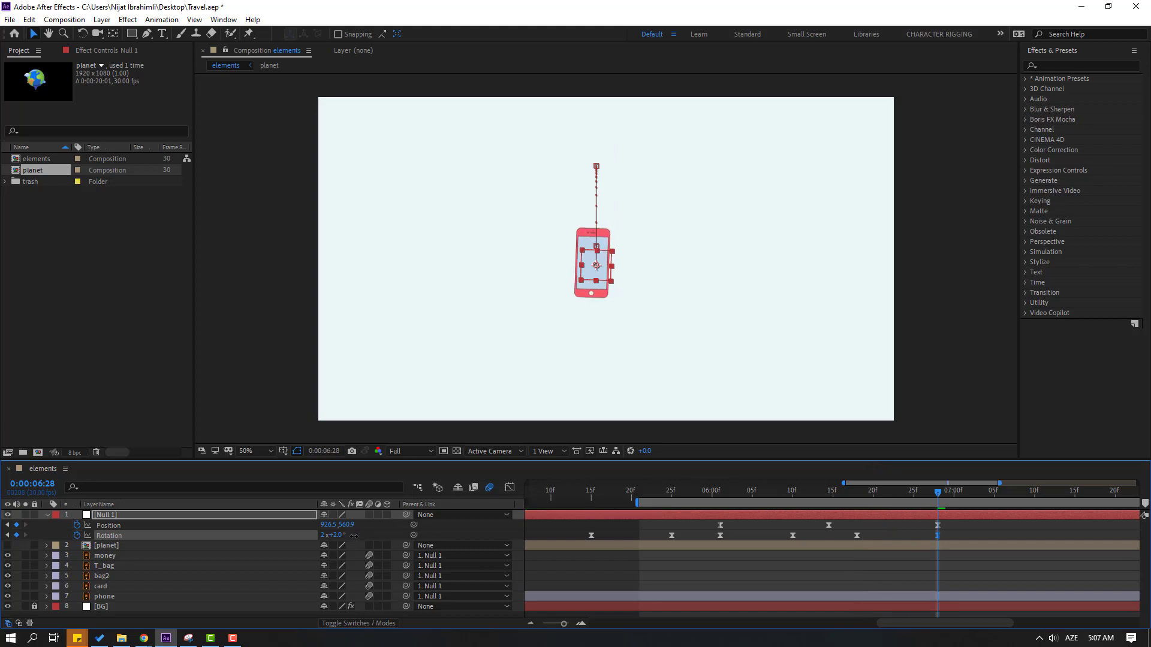
# End the work area at 0:00:07:01 and preview the sequence fitted in the viewer.
pyautogui.press('space')
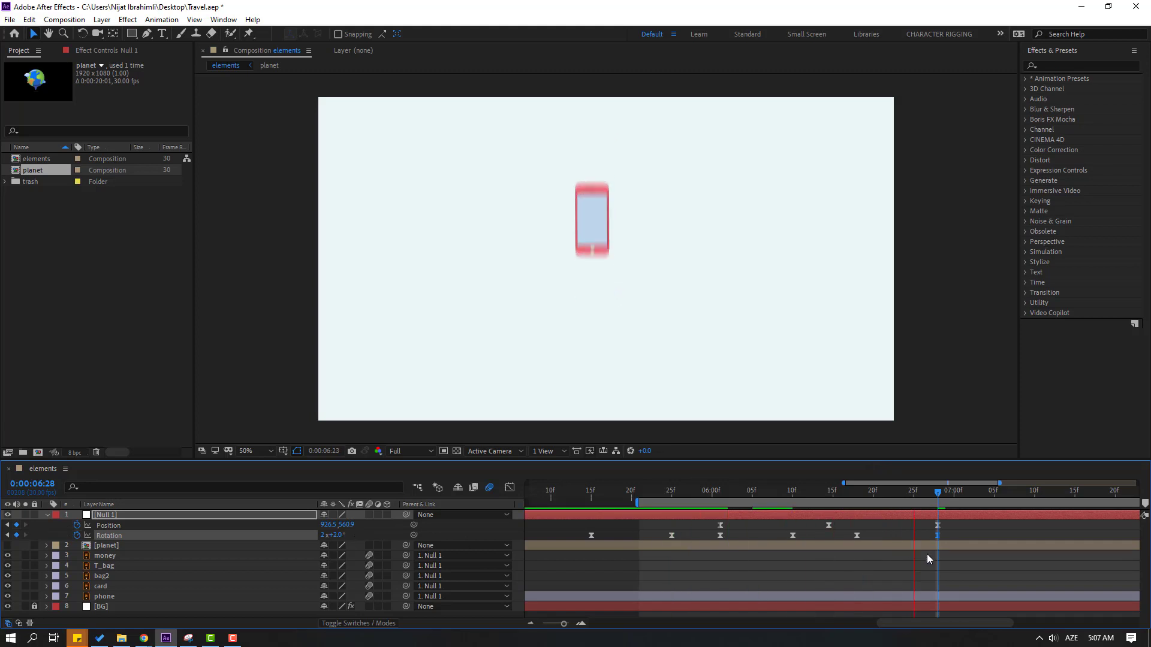
pyautogui.press(',')
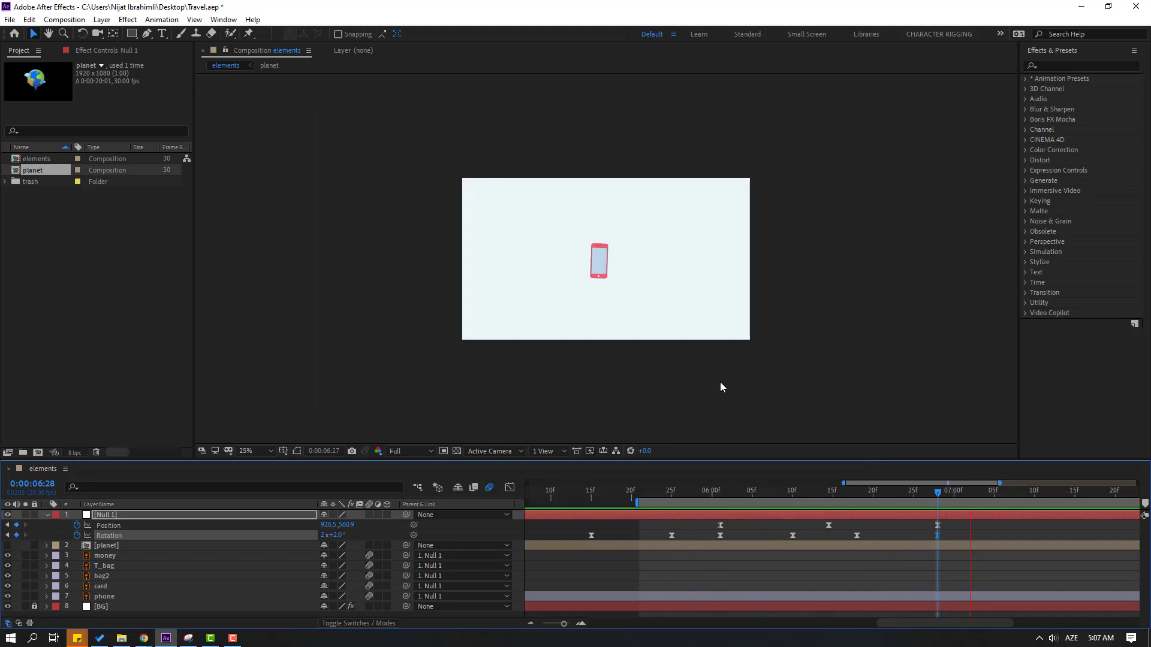
pyautogui.press('space')
pyautogui.press(';')
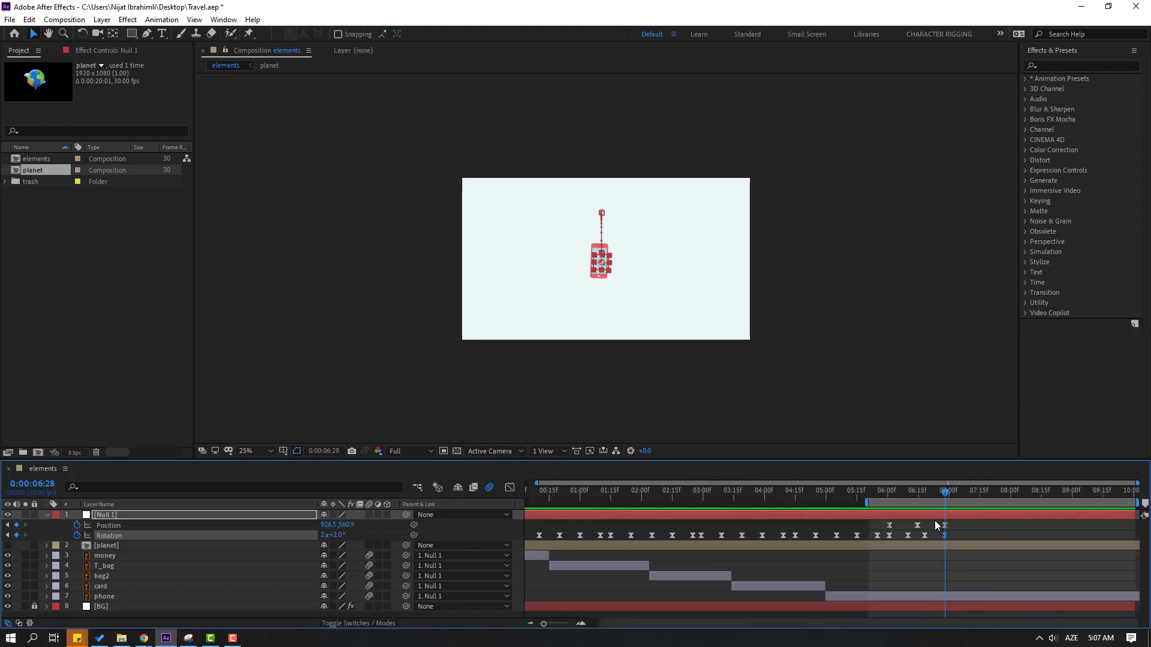
pyautogui.moveTo(948, 495); pyautogui.dragTo(953, 495)
pyautogui.press('n')
pyautogui.hotkey('shift', '/')
pyautogui.press('space')
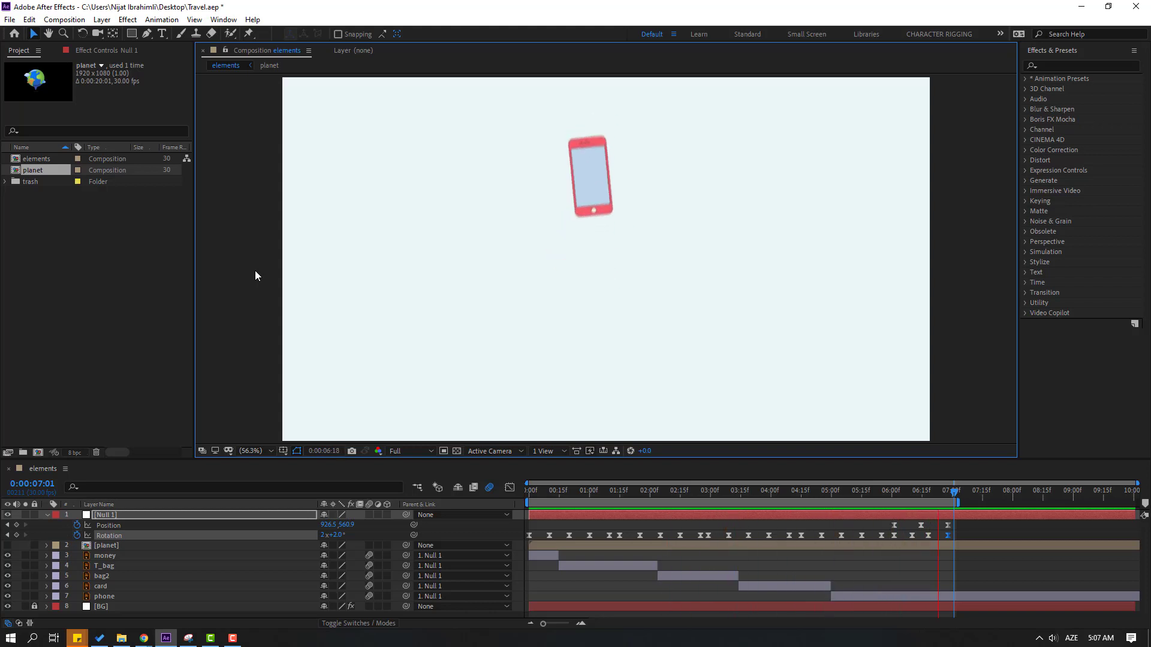
# Move the phone layer's anchor point down onto its home button with the Pan Behind tool.
pyautogui.click(877, 497)
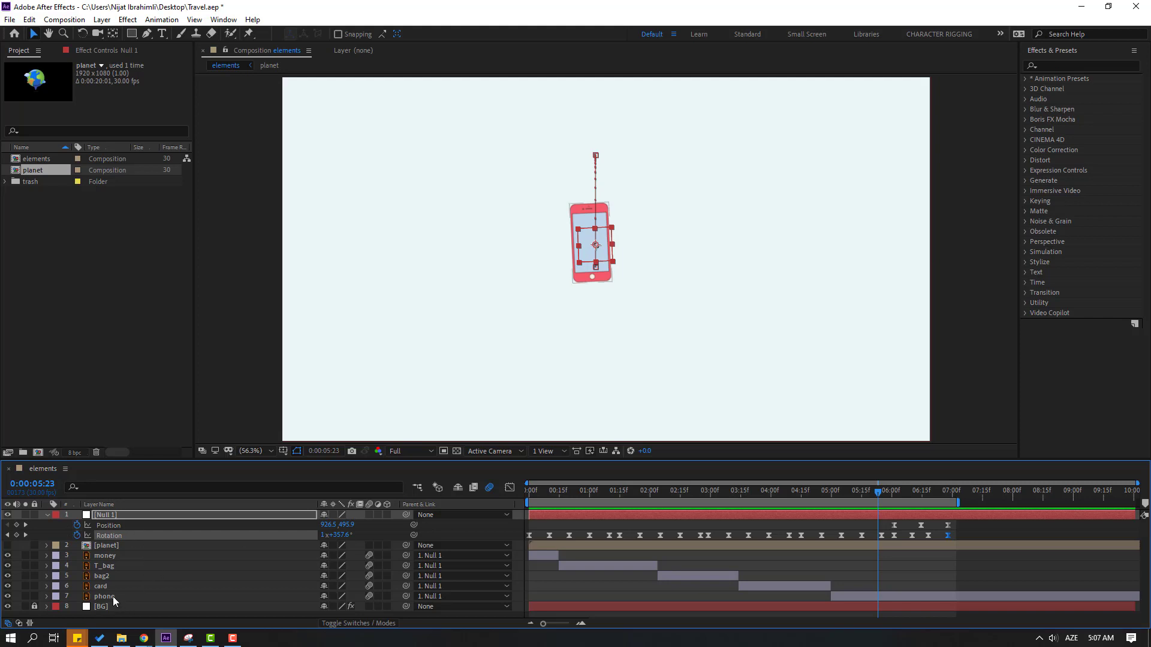
pyautogui.click(106, 596)
pyautogui.scroll(2, 655, 278)
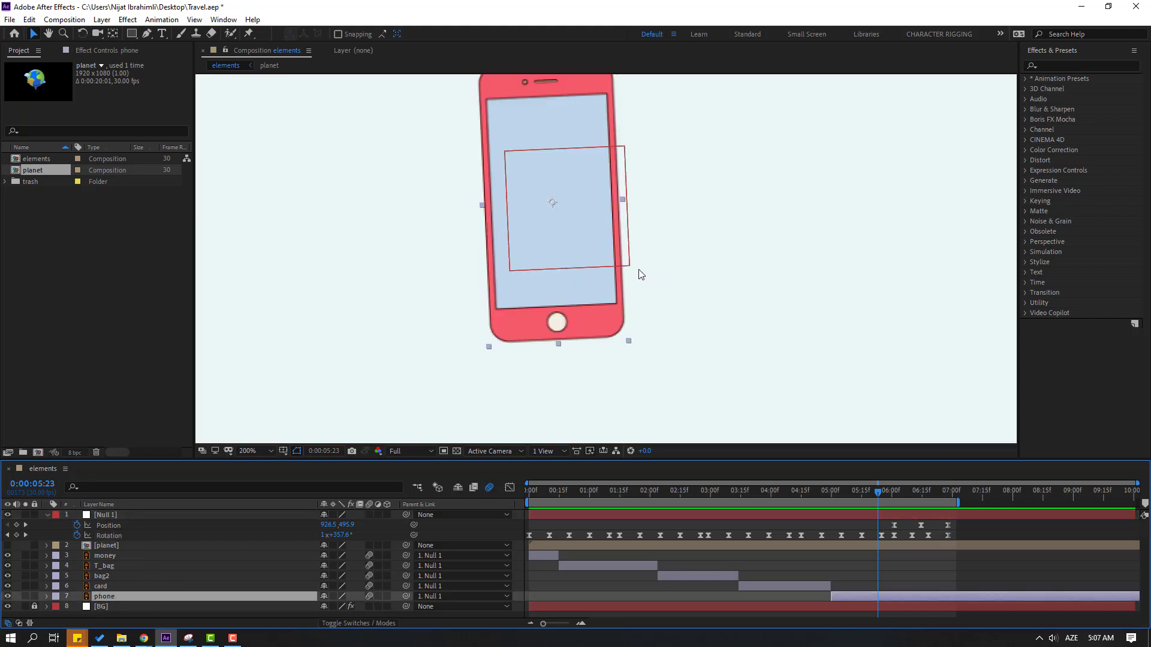
pyautogui.scroll(-1, 639, 270)
pyautogui.click(114, 33)
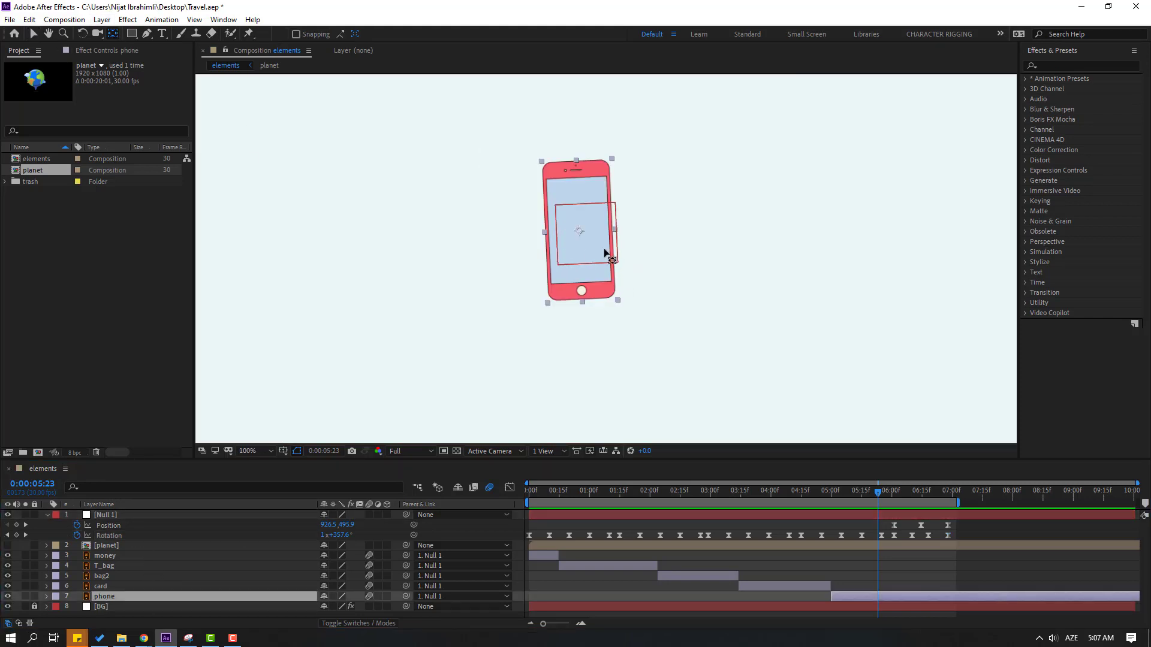
pyautogui.moveTo(579, 233); pyautogui.dragTo(582, 298)
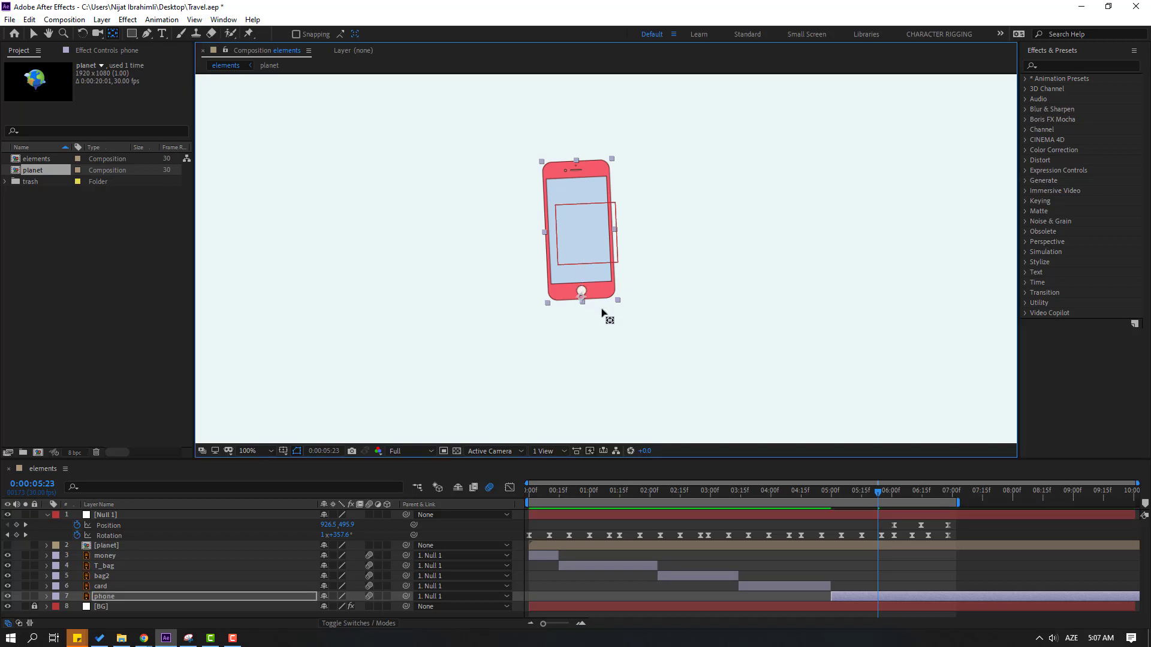
pyautogui.click(36, 36)
pyautogui.click(883, 491)
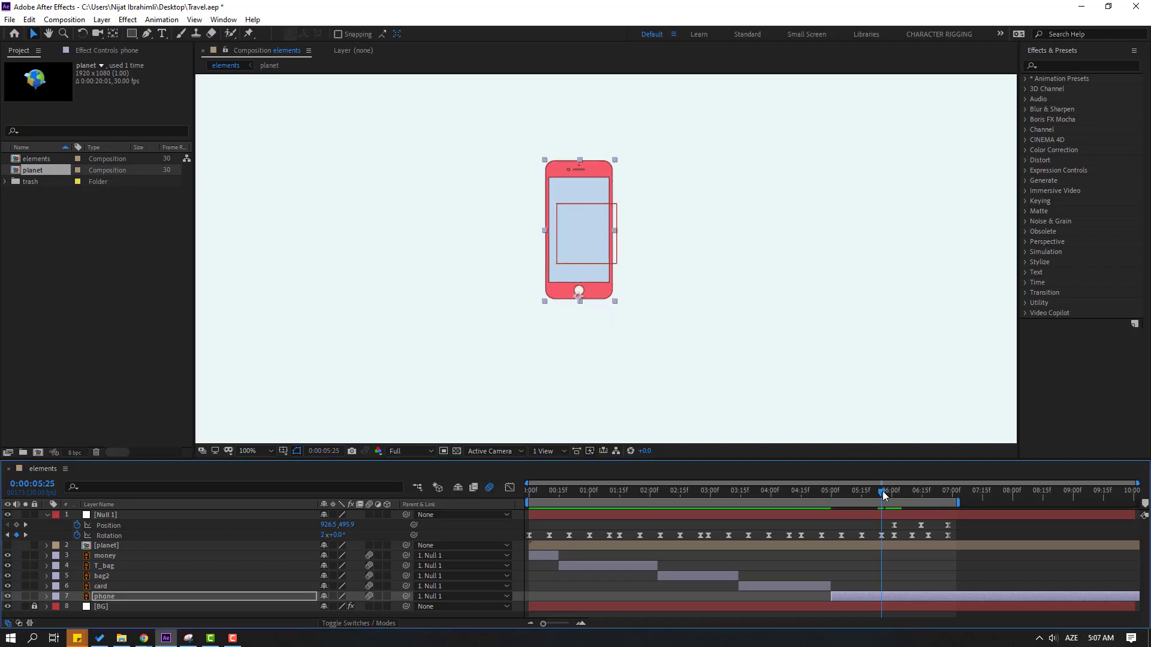
pyautogui.click(110, 594)
# Keyframe the phone's Scale at 100%, then squash it to 70% height and stretch it to 66×112%.
pyautogui.press('s')
pyautogui.click(77, 602)
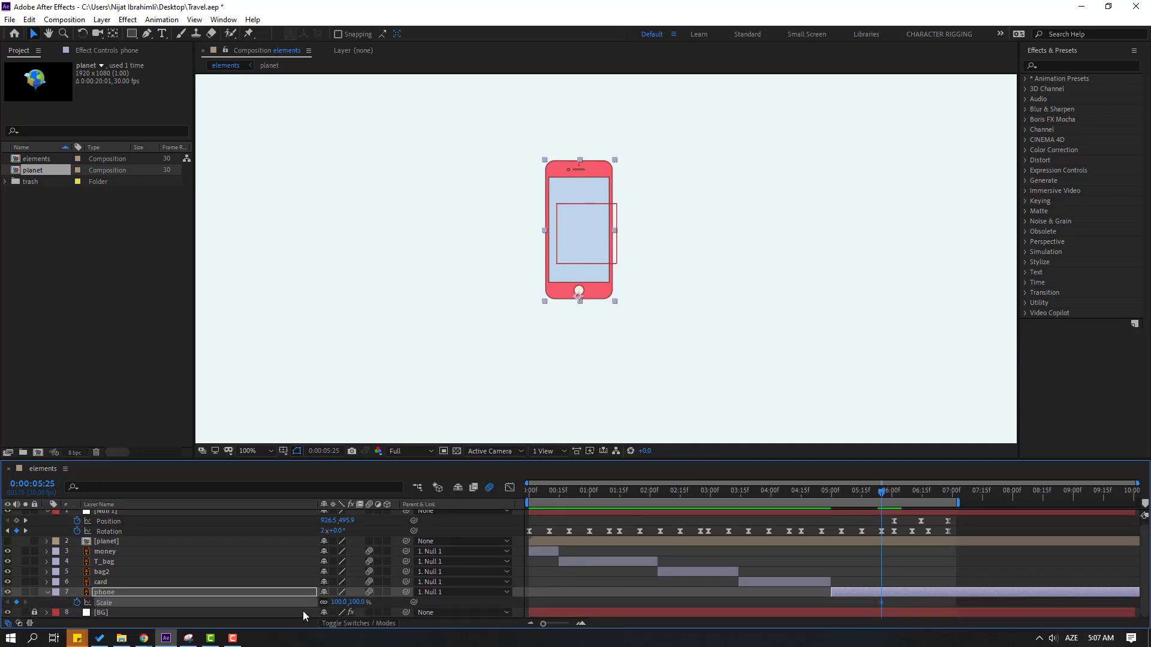
pyautogui.moveTo(882, 495); pyautogui.dragTo(897, 495)
pyautogui.moveTo(356, 603); pyautogui.dragTo(338, 603)
pyautogui.press(',')
pyautogui.press(',')
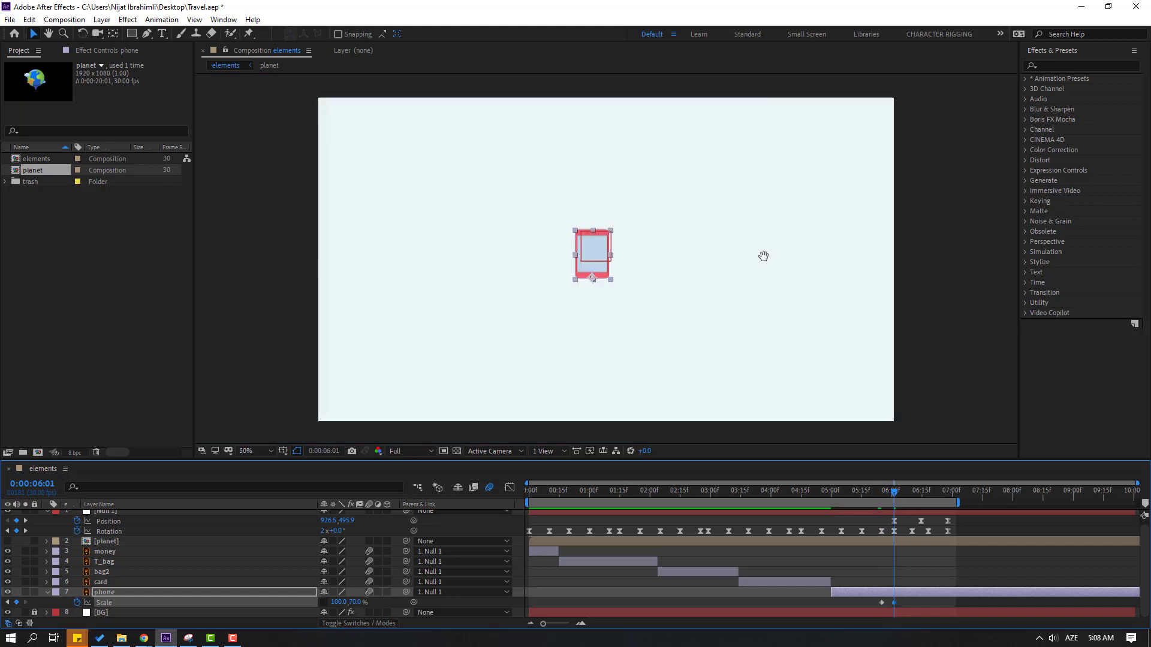
pyautogui.moveTo(877, 490); pyautogui.dragTo(920, 490)
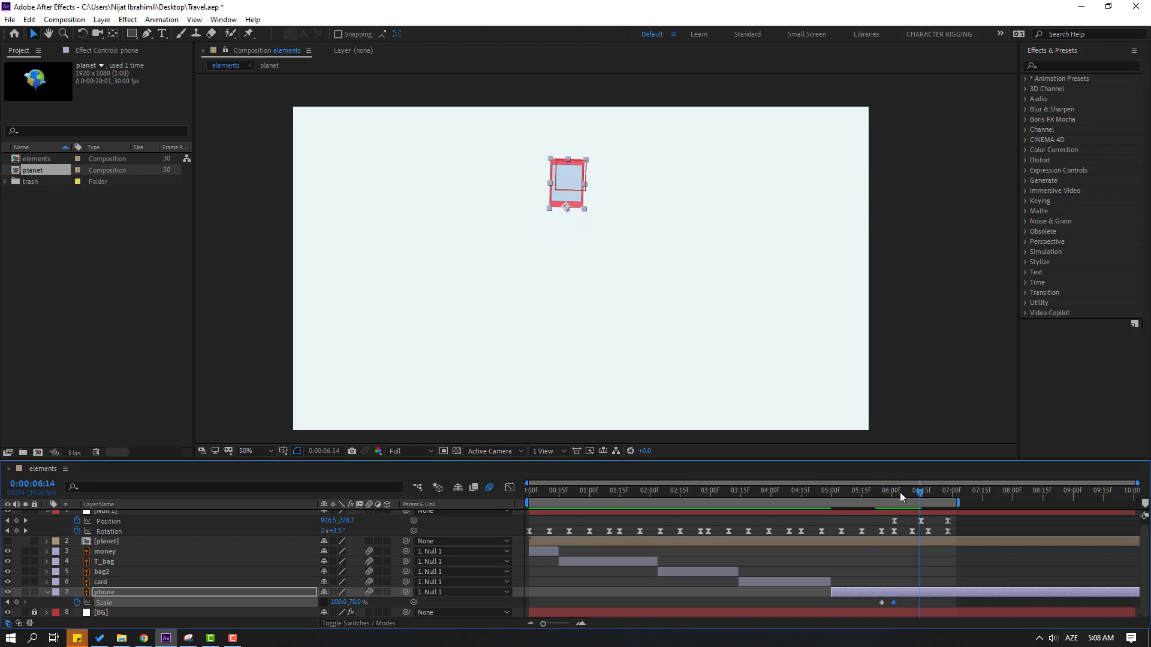
pyautogui.moveTo(357, 605); pyautogui.dragTo(319, 603)
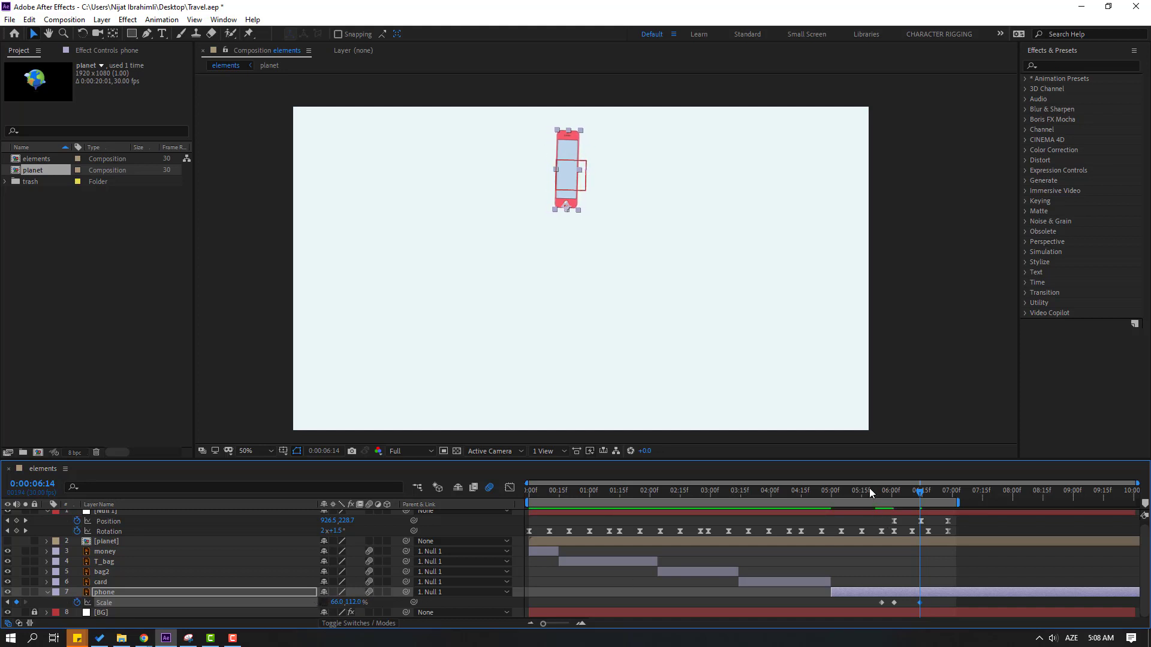
# Return the phone's Scale to 100×100% at the landing frame.
pyautogui.moveTo(871, 492); pyautogui.dragTo(949, 492)
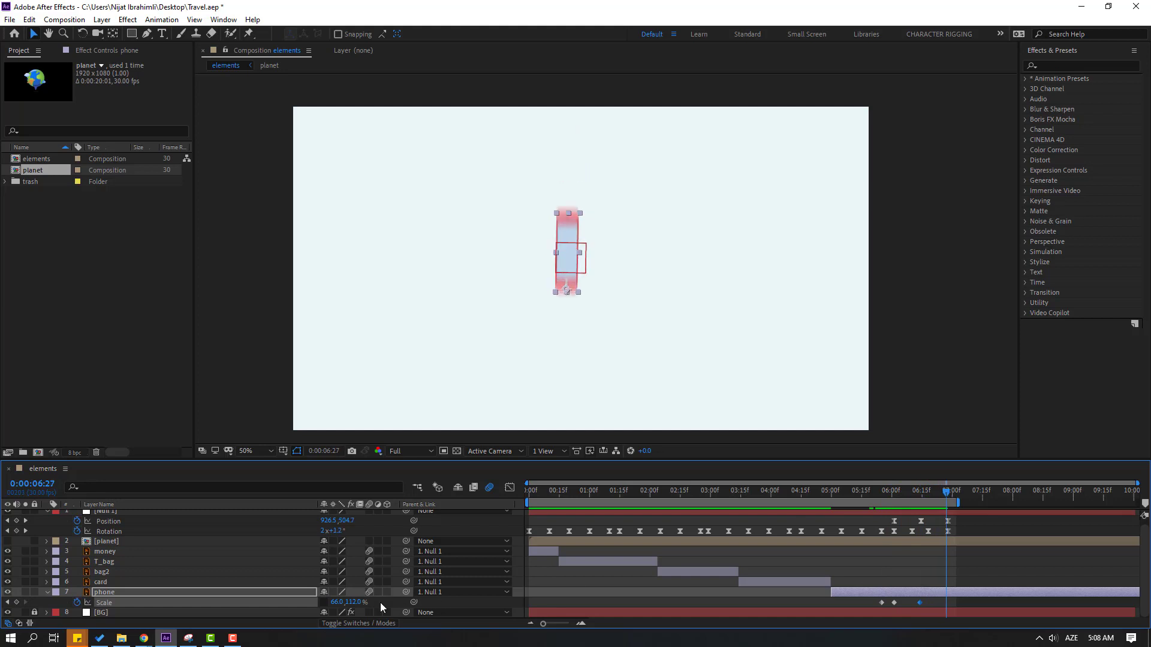
pyautogui.click(336, 603)
pyautogui.write('100')
pyautogui.press('Return')
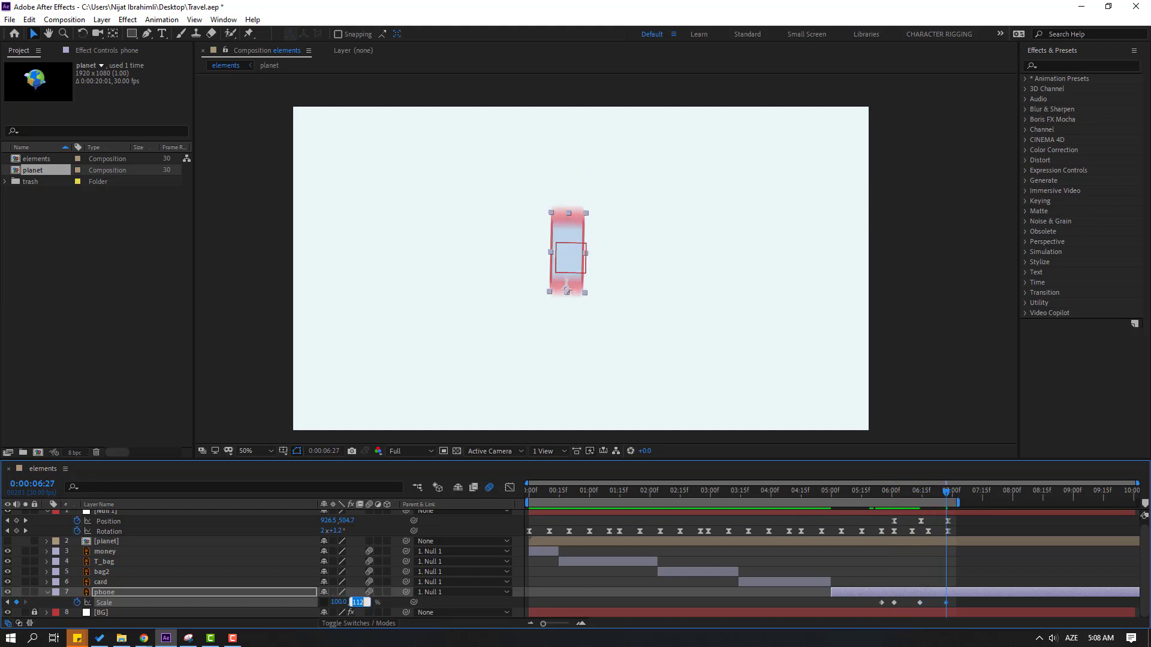
pyautogui.write('100')
pyautogui.press('Return')
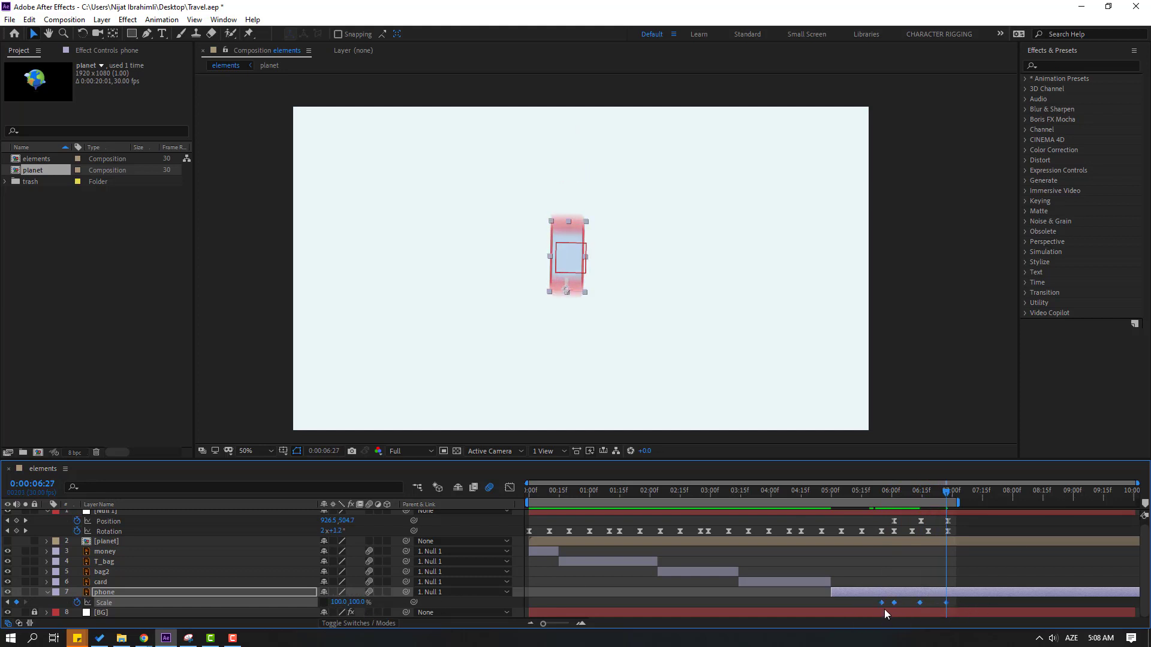
# Apply Easy Ease to the Scale keyframes and preview from about 0:00:05:09.
pyautogui.rightClick(883, 604)
pyautogui.moveTo(911, 597)
pyautogui.click(792, 515)
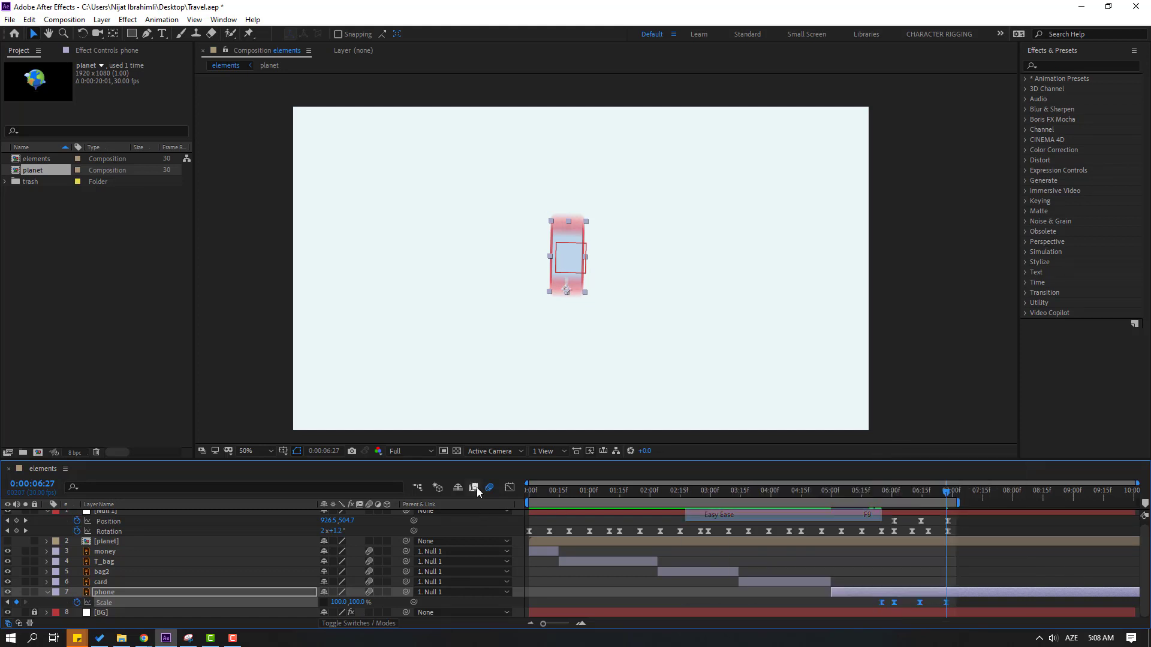
pyautogui.moveTo(527, 502); pyautogui.dragTo(848, 502)
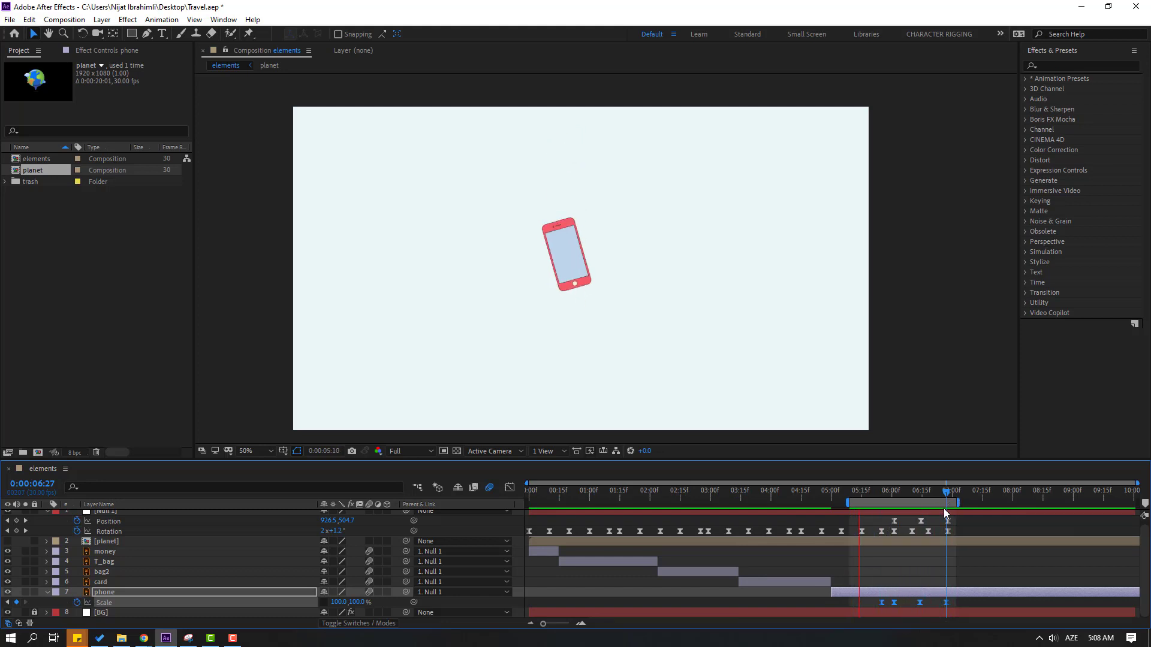
pyautogui.click(904, 494)
# Make the planet layer visible and scale it down to 60%.
pyautogui.scroll(1, 31, 516)
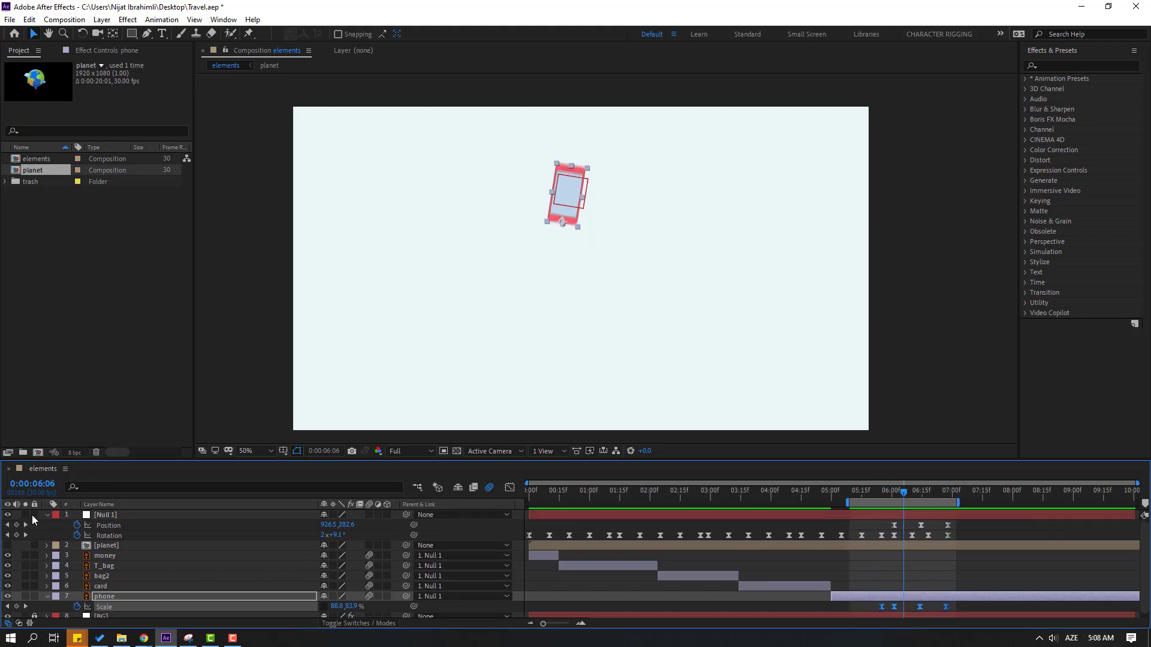
pyautogui.click(104, 548)
pyautogui.click(7, 546)
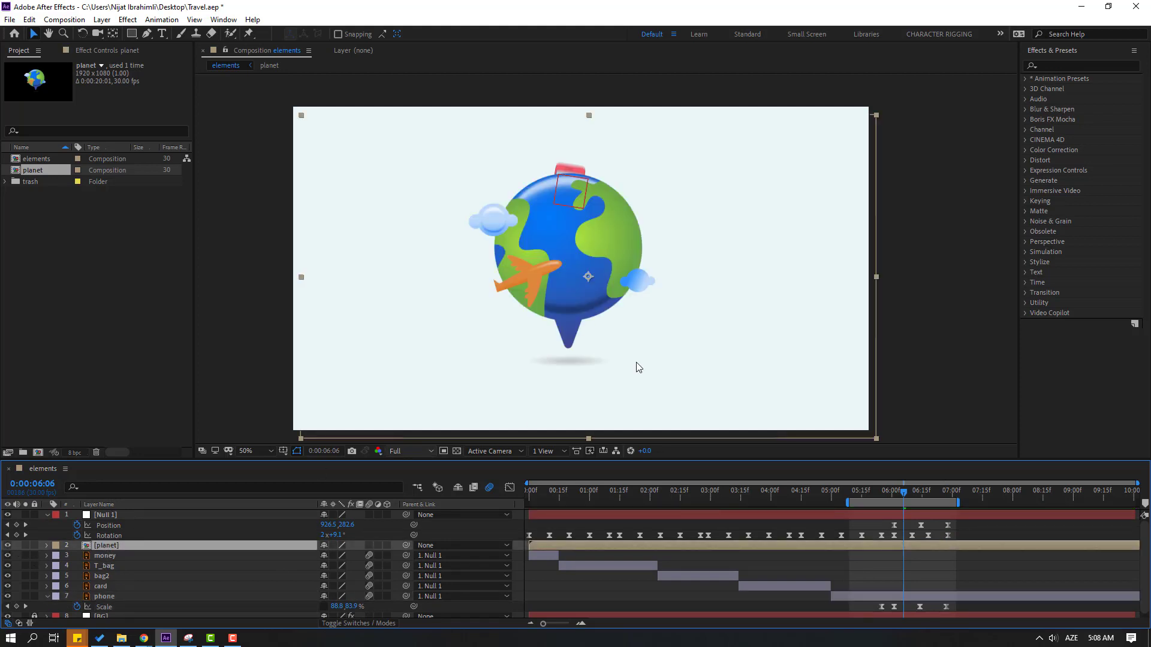
pyautogui.press('s')
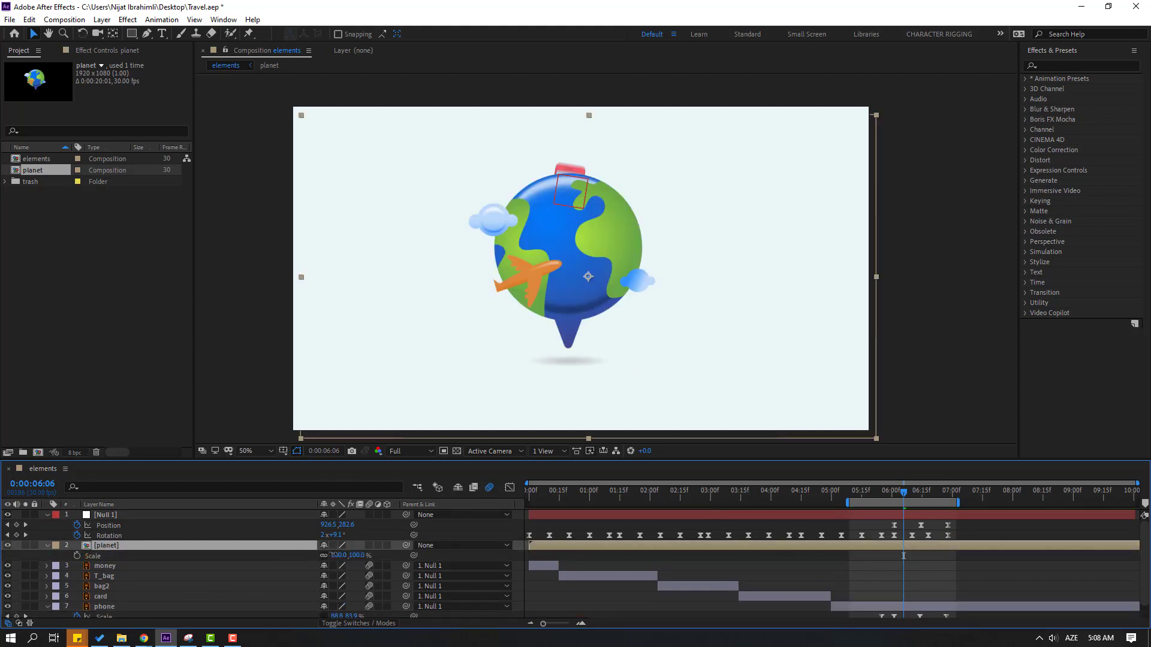
pyautogui.moveTo(331, 555); pyautogui.dragTo(125, 566)
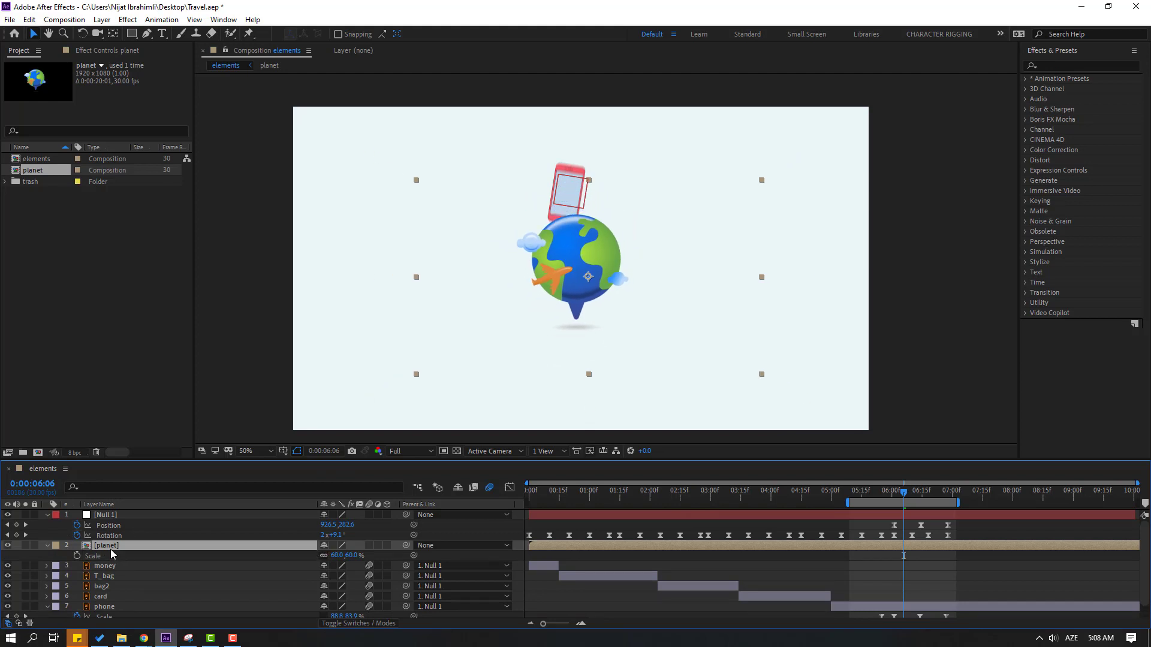
# Inside the planet precomp, solo the world layer and move its anchor point to the pin tip.
pyautogui.doubleClick(110, 547)
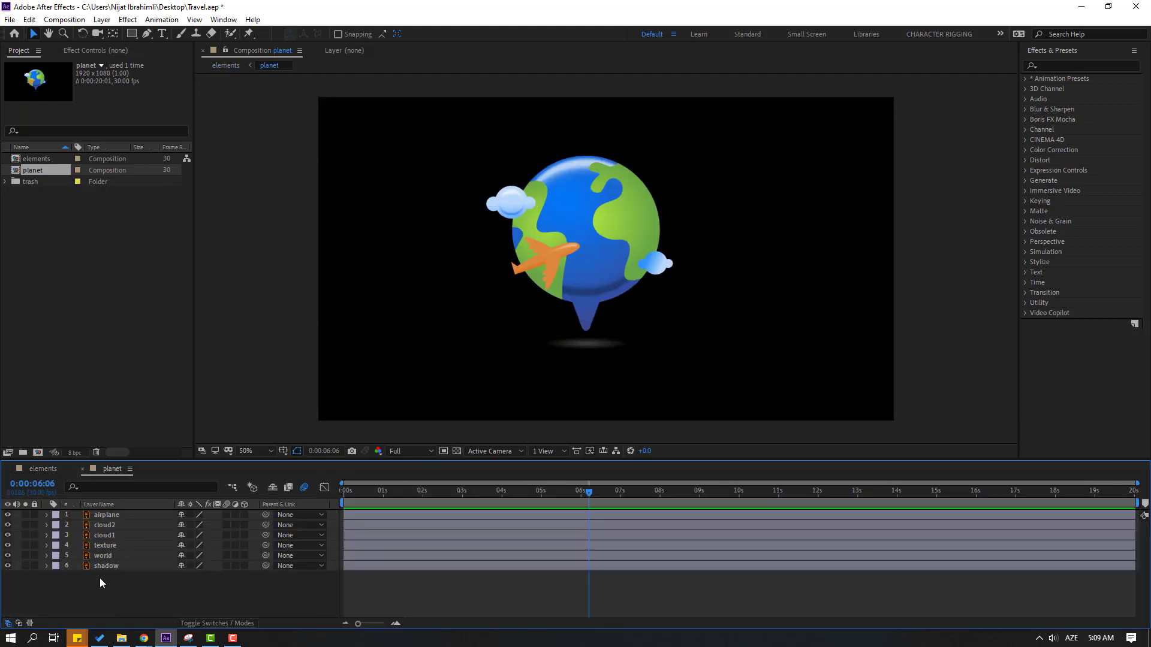
pyautogui.click(103, 556)
pyautogui.click(26, 556)
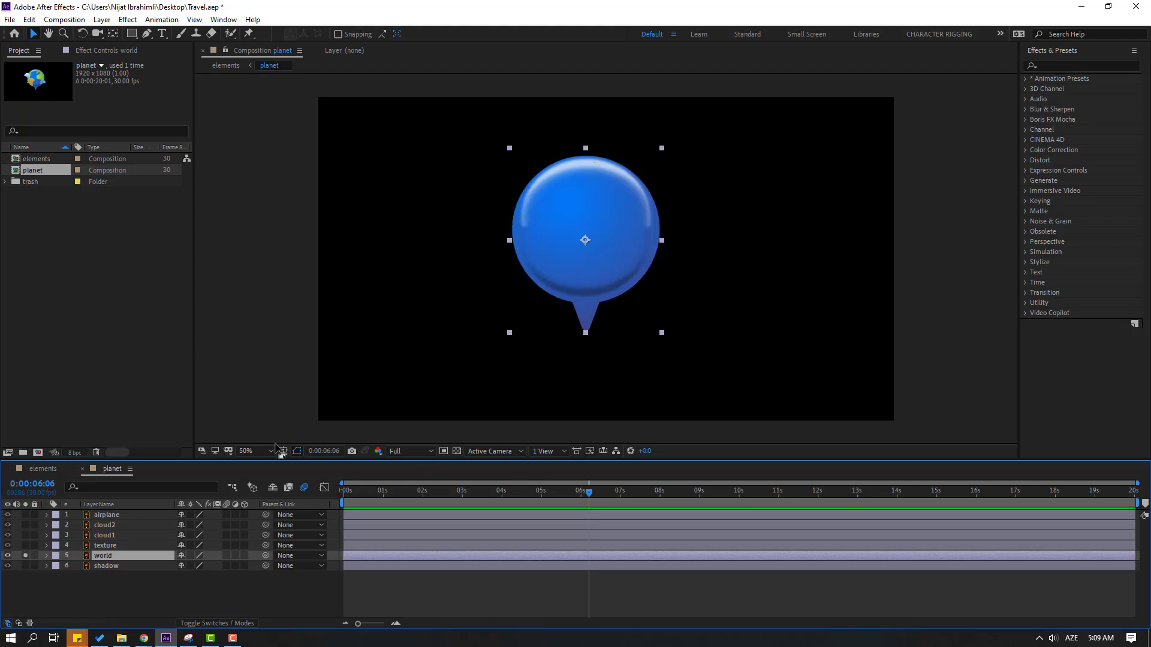
pyautogui.click(112, 34)
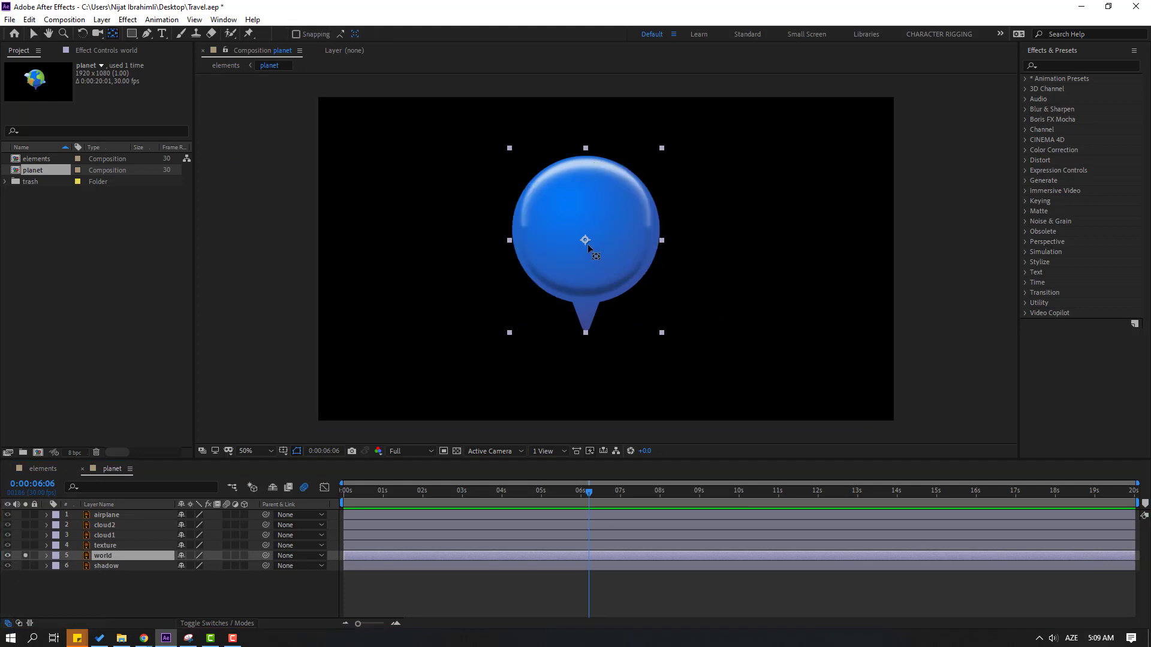
pyautogui.moveTo(586, 241); pyautogui.dragTo(586, 332)
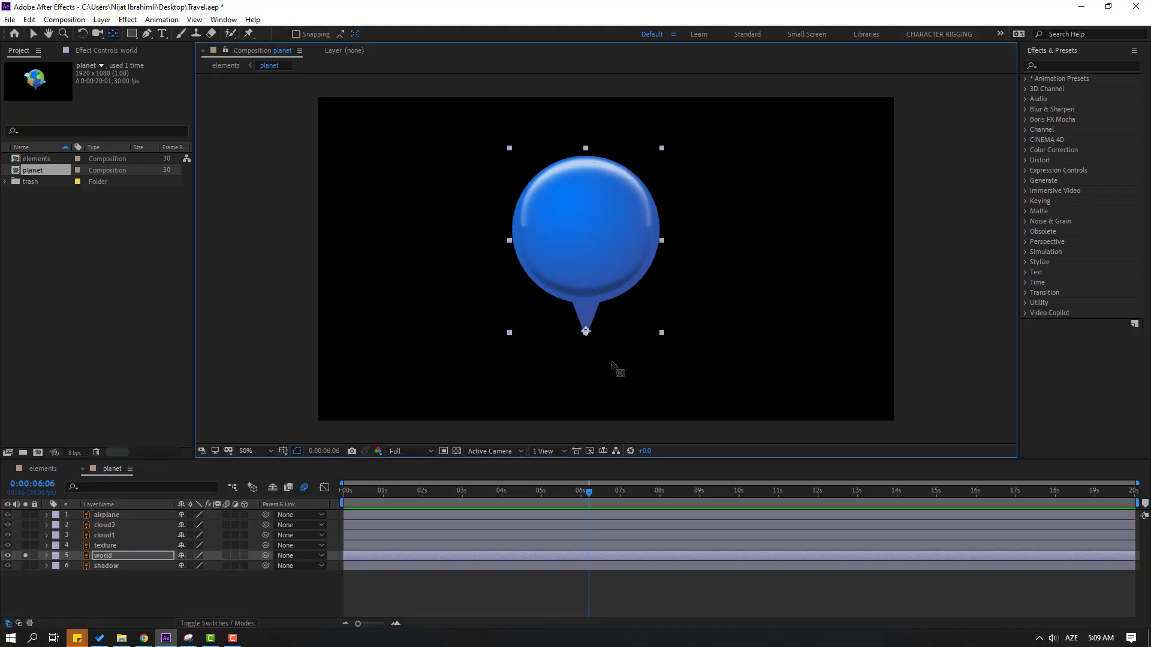
pyautogui.click(33, 33)
# Apply Animation Composer's Overshoot Scale From Anchor Point intro to the world layer.
pyautogui.click(224, 19)
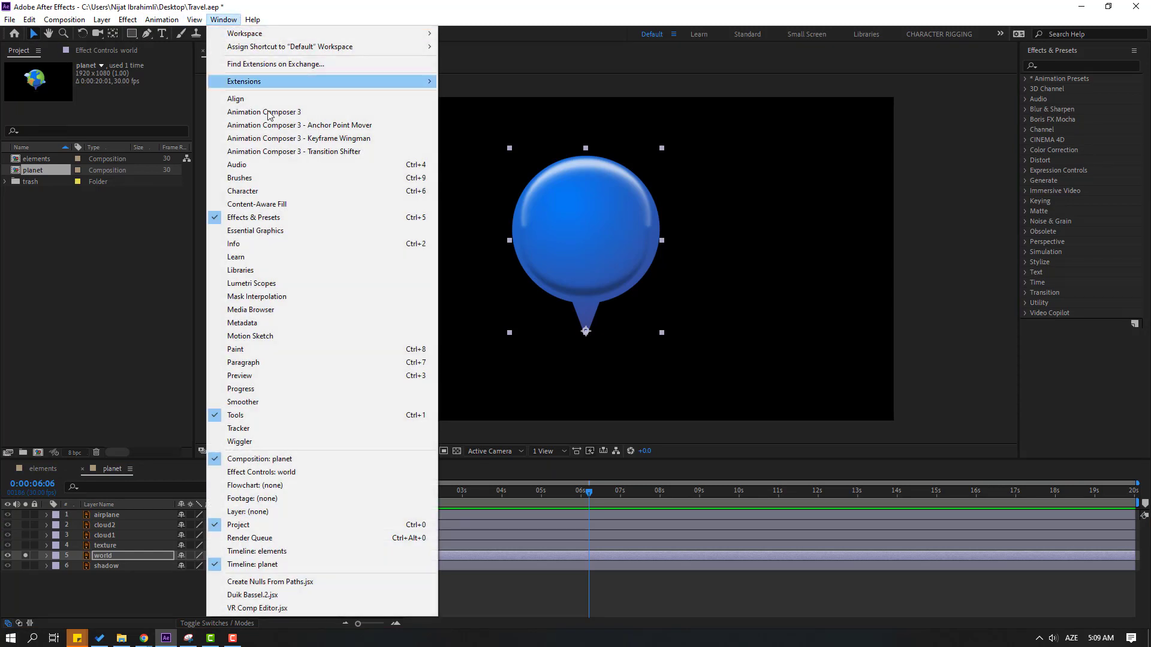
pyautogui.click(273, 114)
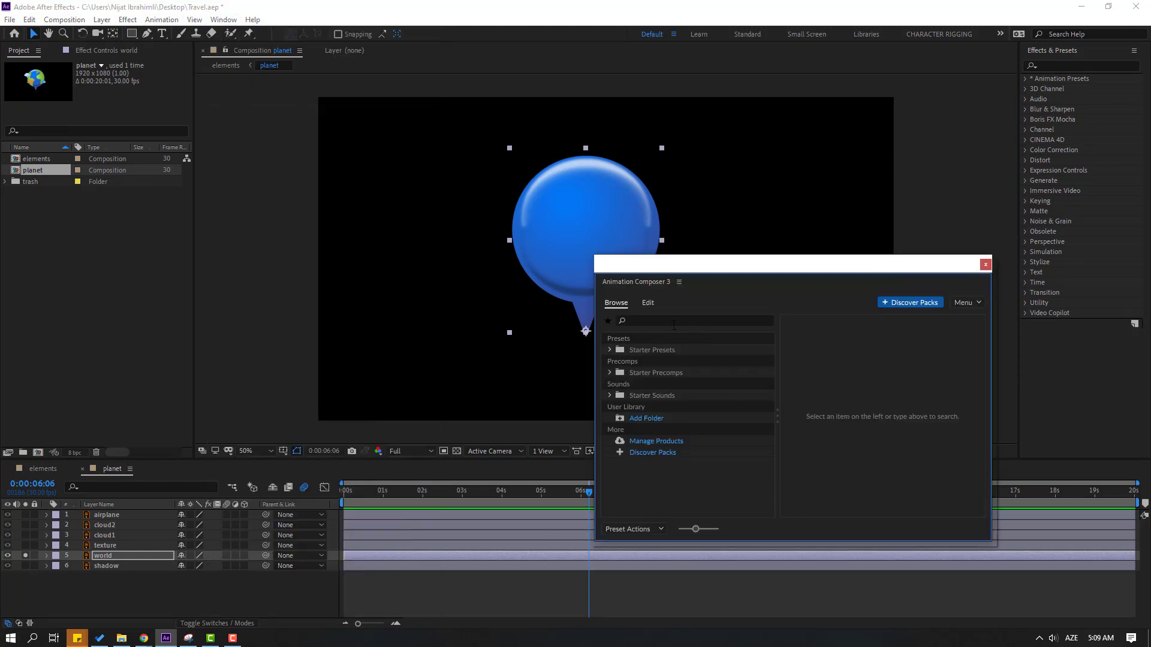
pyautogui.click(610, 350)
pyautogui.click(623, 361)
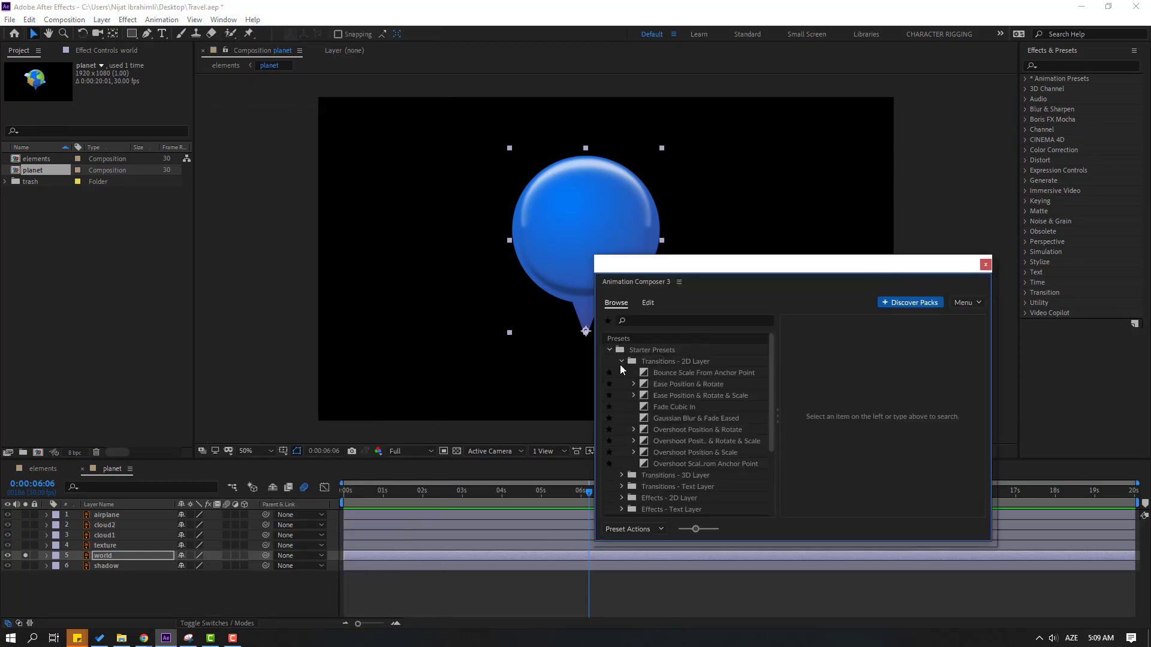
pyautogui.click(664, 467)
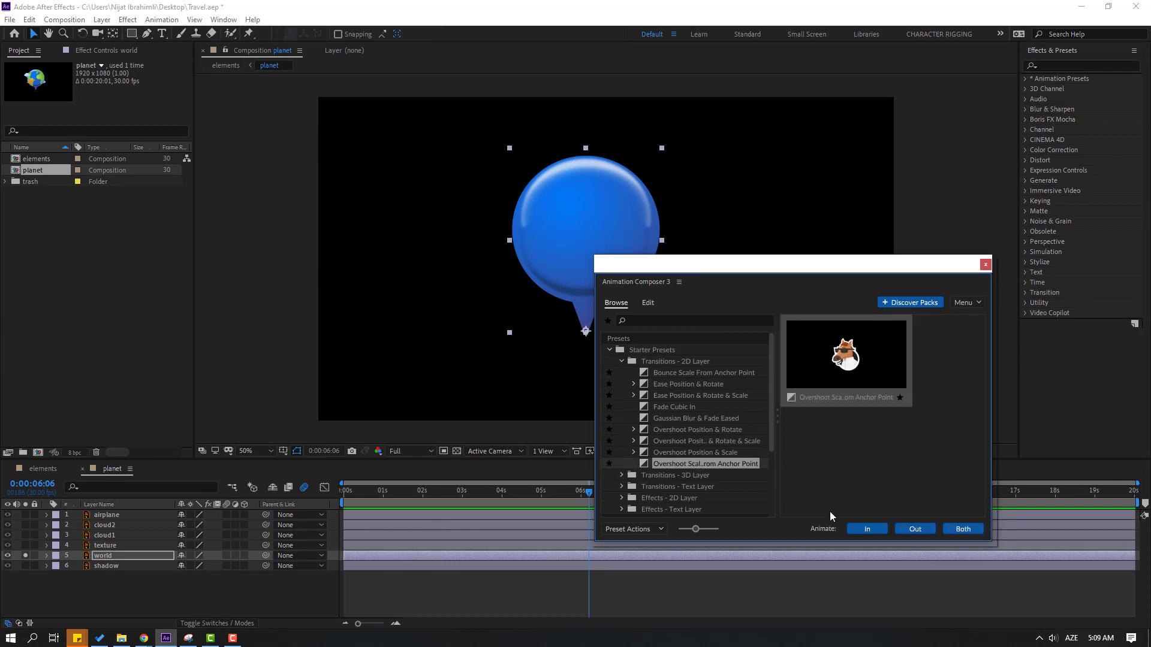
pyautogui.click(867, 530)
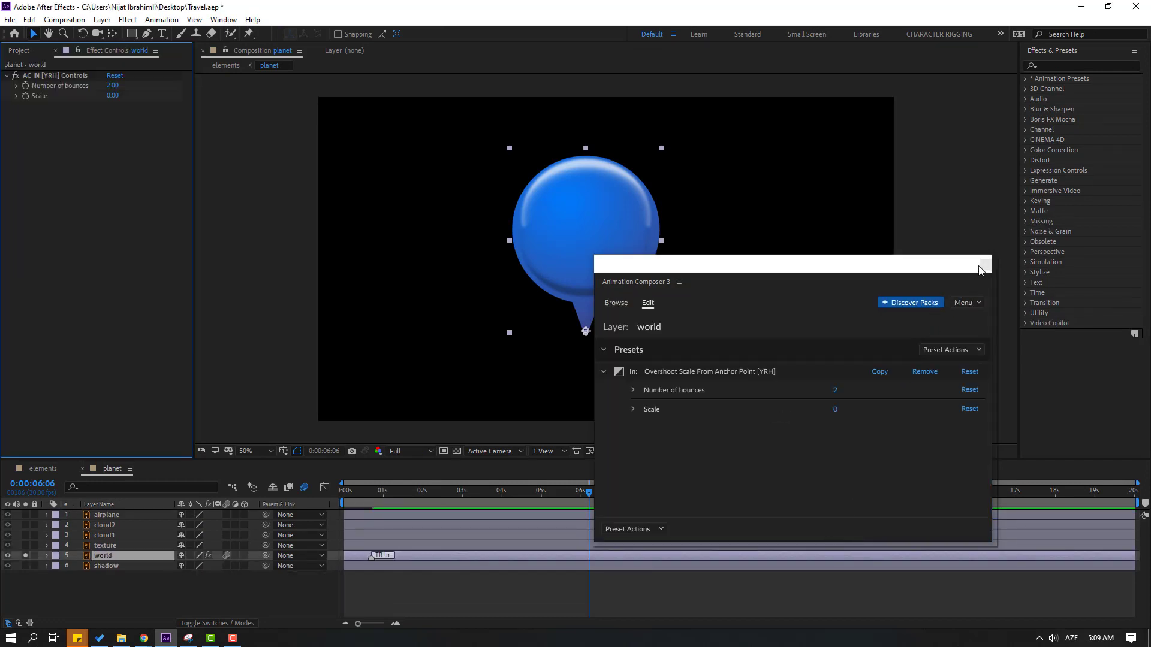
# Delay the globe's pop-in to about 1.6 seconds and preview it.
pyautogui.moveTo(906, 271)
pyautogui.mouseDown()
pyautogui.moveTo(932, 561)
pyautogui.moveTo(959, 463)
pyautogui.moveTo(943, 598)
pyautogui.mouseUp()
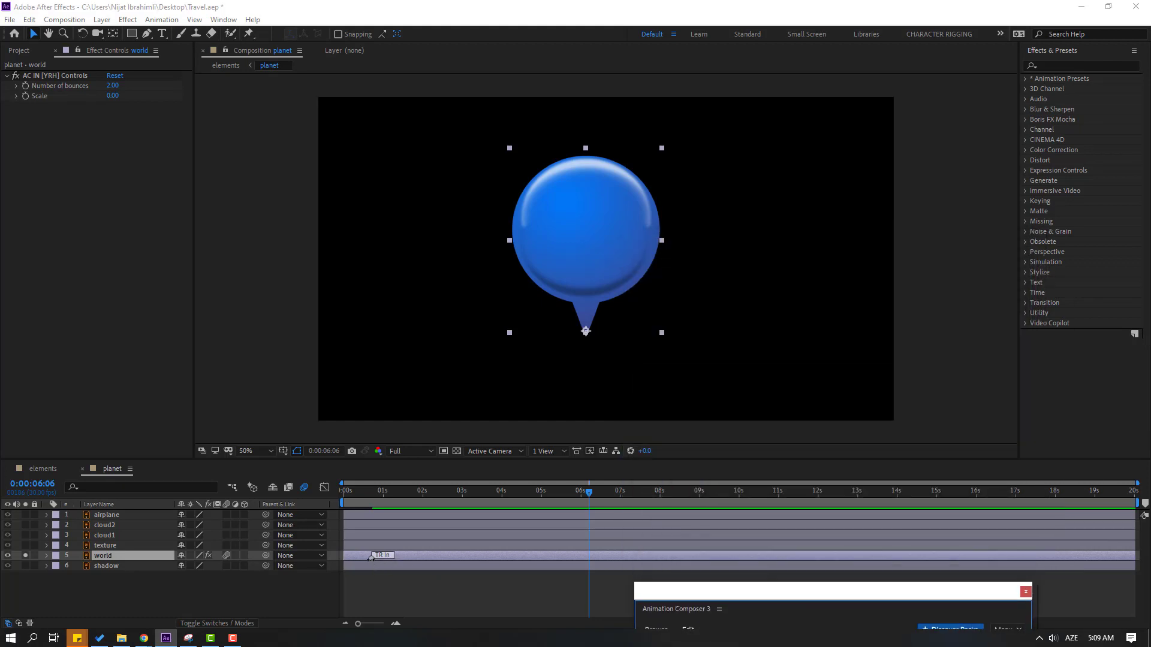
pyautogui.moveTo(371, 561); pyautogui.dragTo(408, 557)
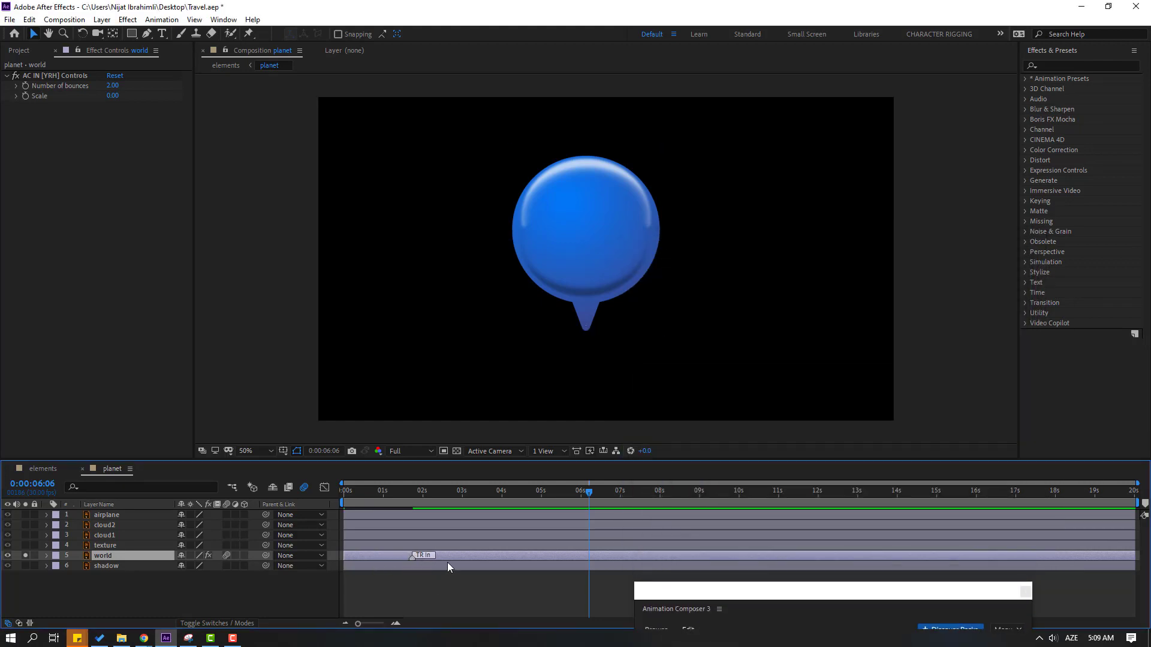
pyautogui.press('space')
pyautogui.click(414, 493)
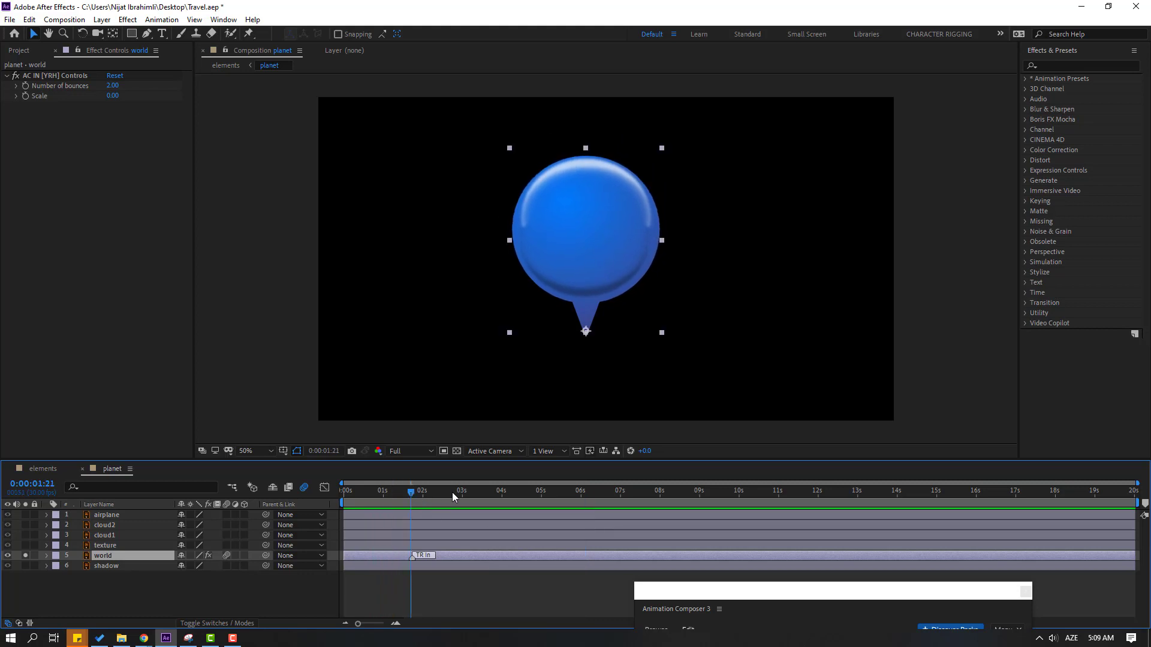
pyautogui.moveTo(414, 493); pyautogui.dragTo(3, 567)
pyautogui.press('space')
pyautogui.press('space')
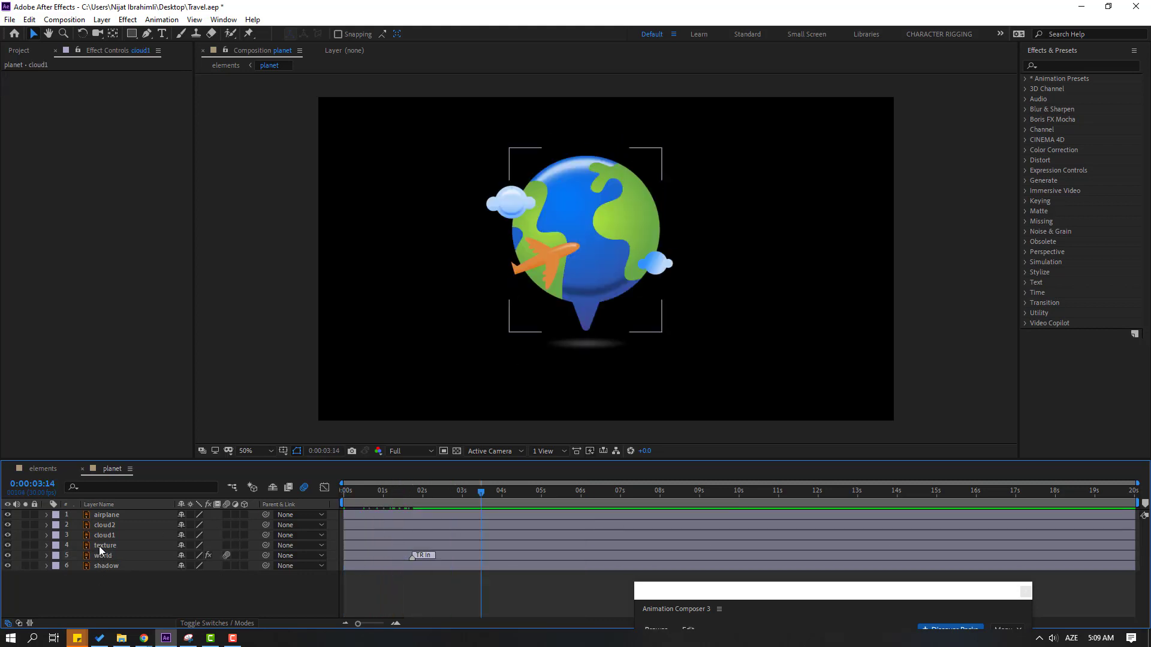
# Apply the same overshoot intro to cloud1, cloud2 and the airplane.
pyautogui.click(106, 536)
pyautogui.keyDown('shift'); pyautogui.click(109, 526); pyautogui.keyUp('shift')
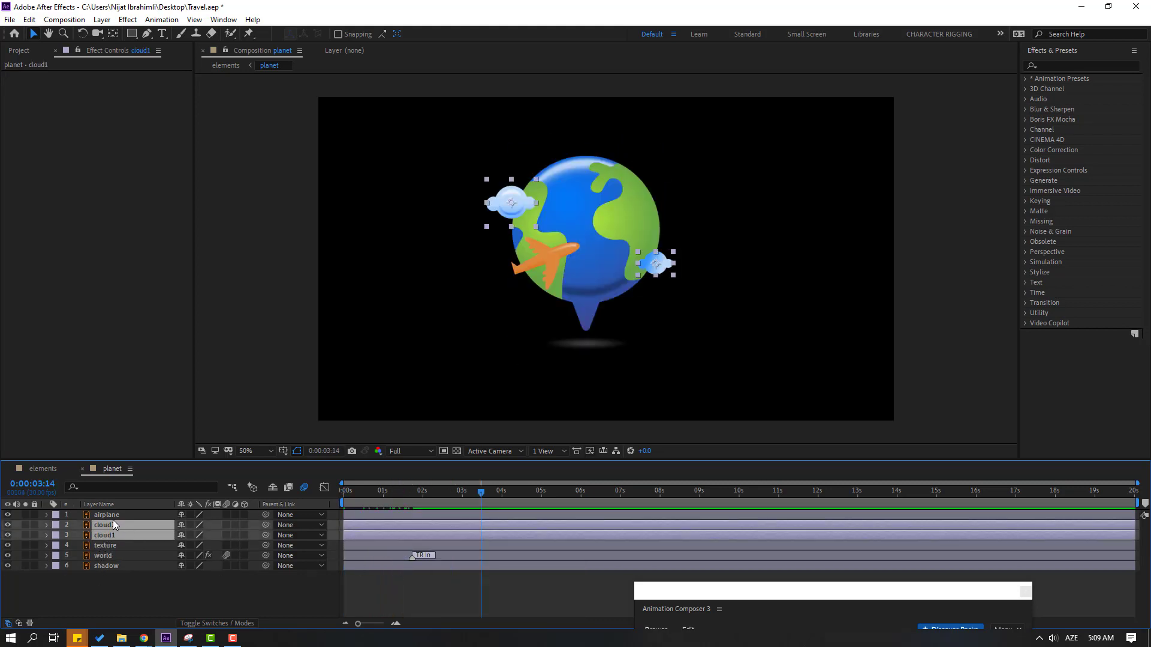
pyautogui.keyDown('shift'); pyautogui.click(113, 514); pyautogui.keyUp('shift')
pyautogui.moveTo(710, 590); pyautogui.dragTo(691, 228)
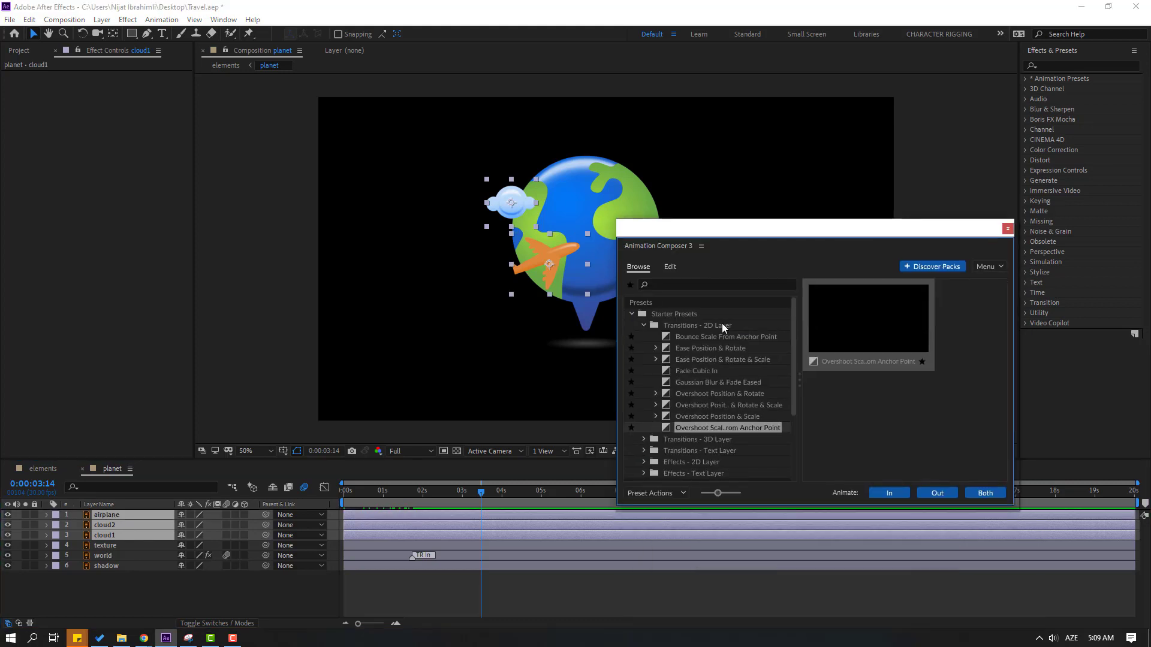
pyautogui.click(892, 494)
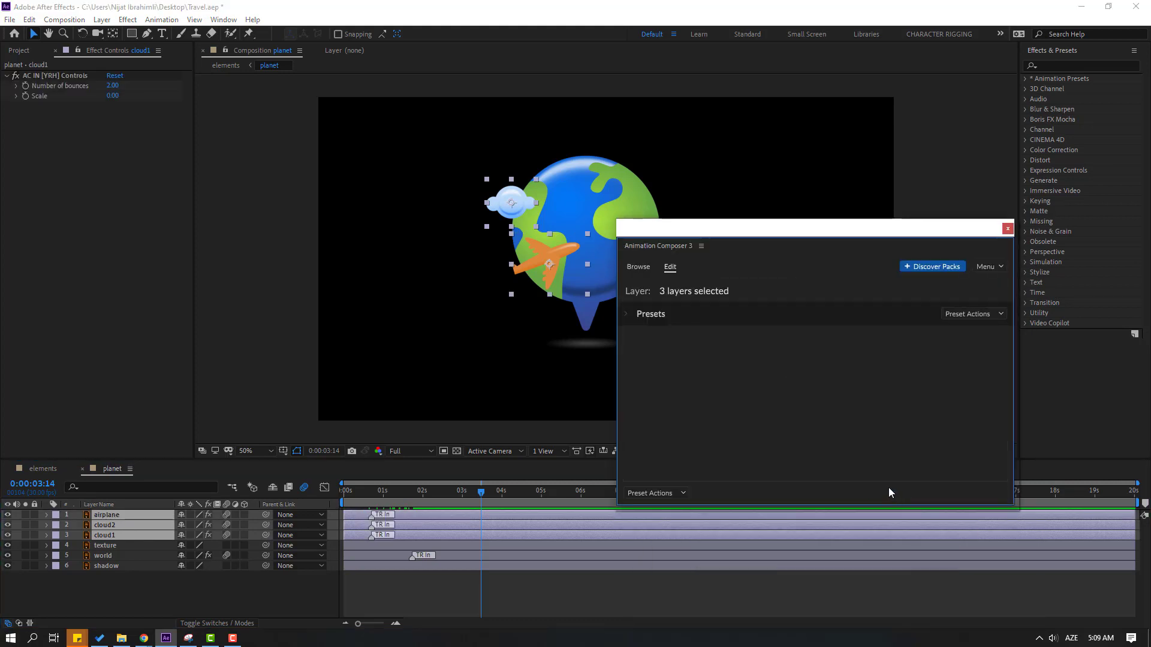
pyautogui.click(1008, 228)
pyautogui.click(418, 600)
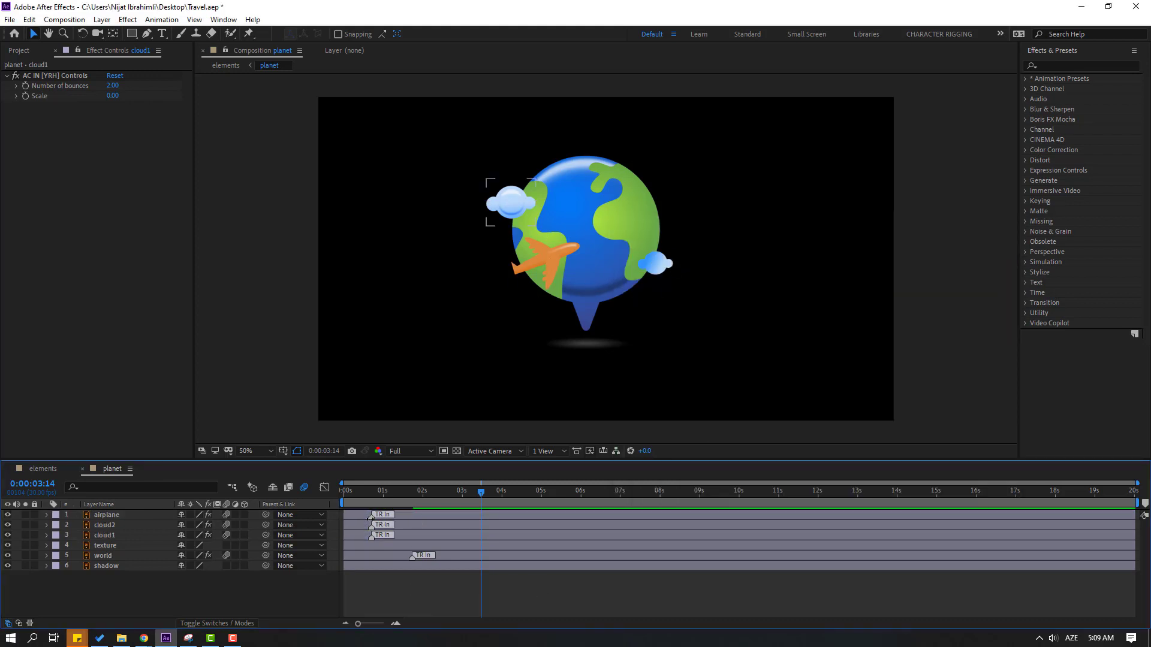
# Push the airplane's intro to about 1:25 and the two clouds' intros later, after the globe.
pyautogui.moveTo(371, 516)
pyautogui.mouseDown()
pyautogui.moveTo(428, 516)
pyautogui.moveTo(433, 526)
pyautogui.moveTo(408, 537)
pyautogui.mouseUp()
pyautogui.click(372, 542)
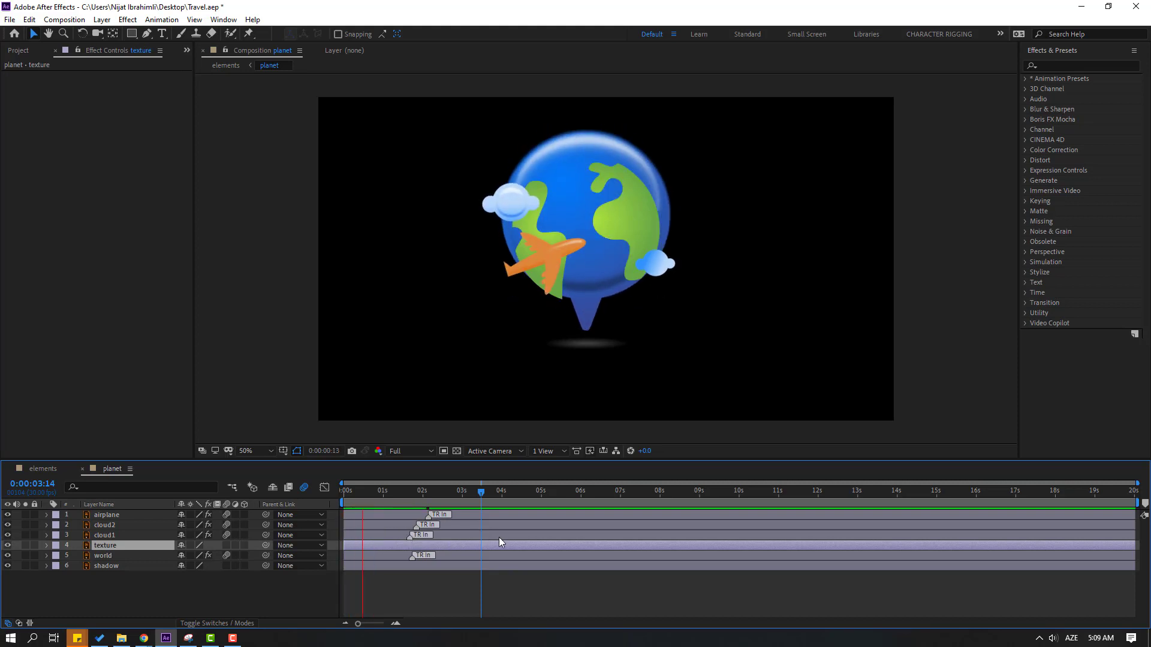
pyautogui.press('Home')
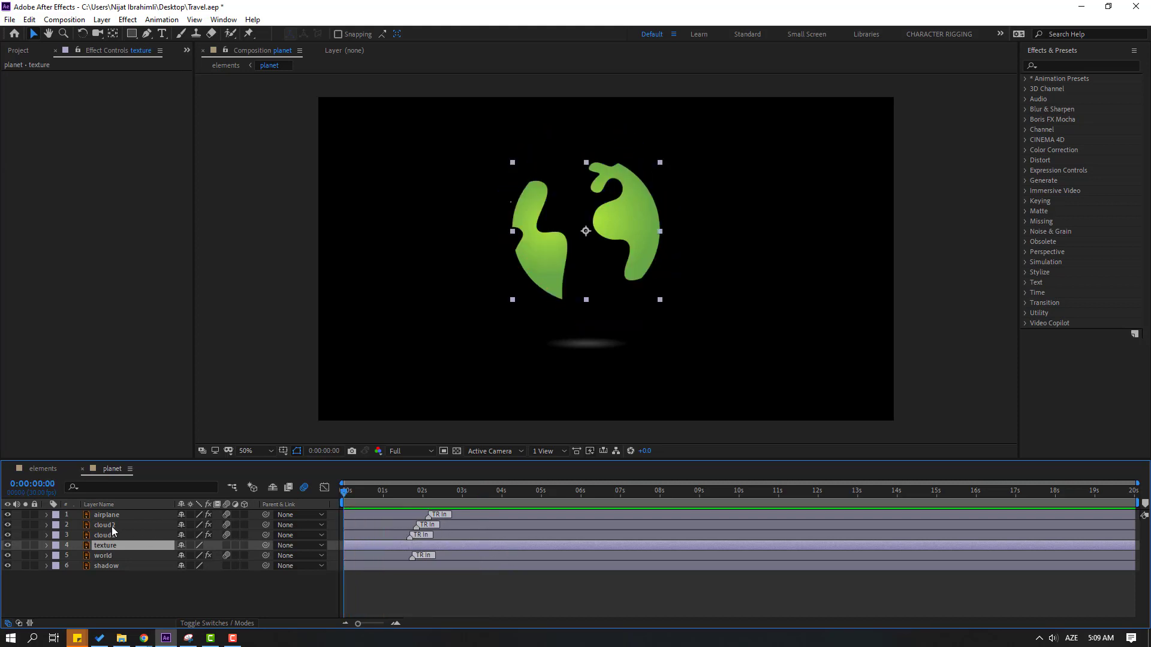
pyautogui.click(111, 525)
pyautogui.keyDown('shift'); pyautogui.click(108, 536); pyautogui.keyUp('shift')
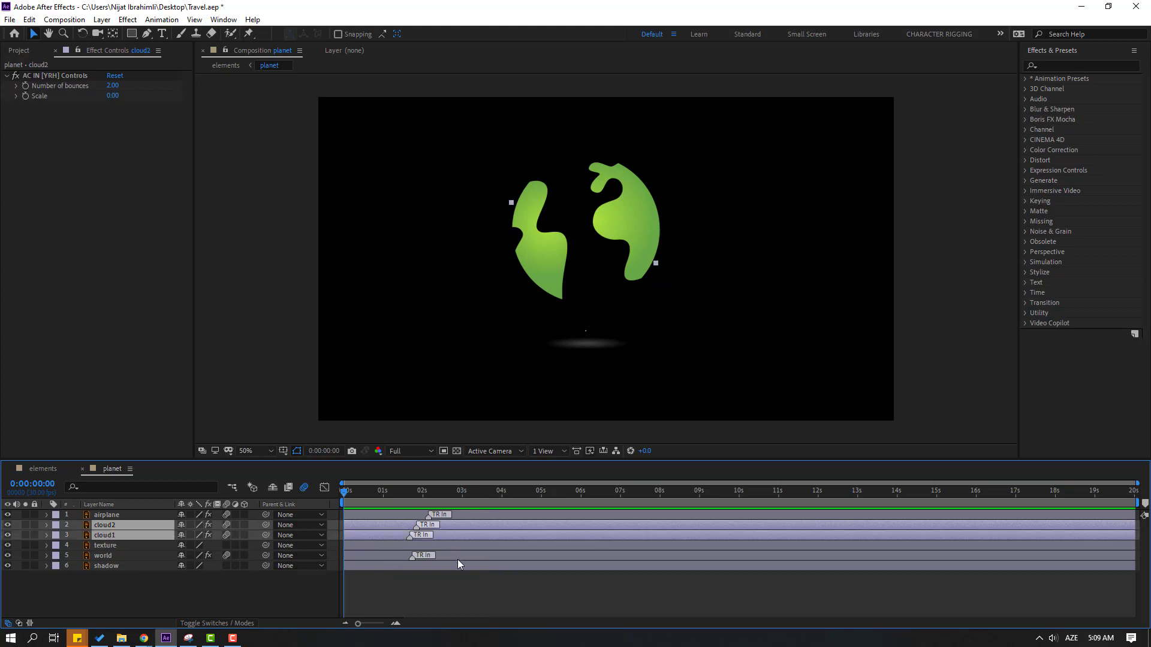
# Keyframe cloud1 and cloud2 Position from 0:00 to 6:00, sliding cloud2 right, and preview the drift.
pyautogui.press('p')
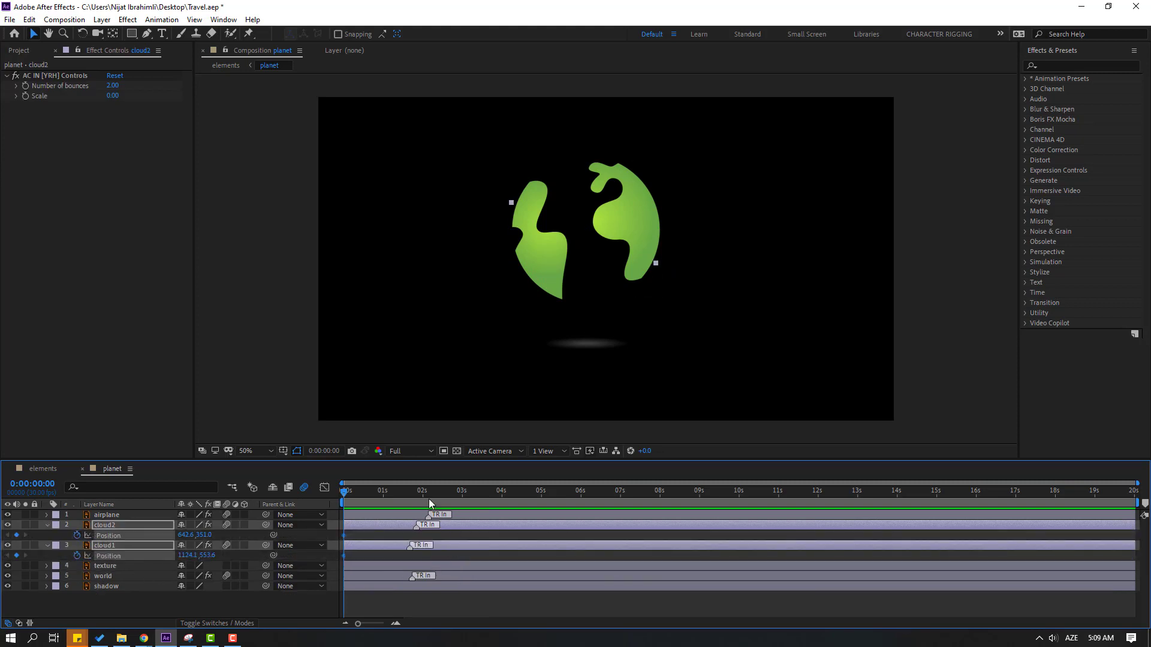
pyautogui.moveTo(355, 494); pyautogui.dragTo(469, 494)
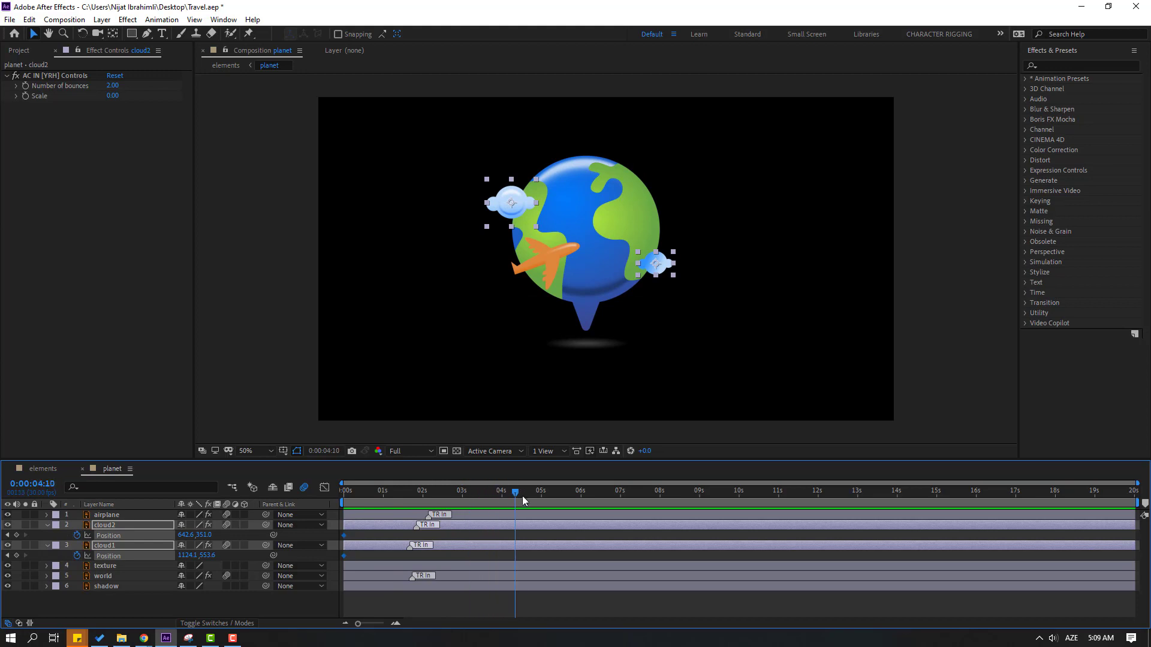
pyautogui.moveTo(537, 502); pyautogui.dragTo(580, 508)
pyautogui.click(581, 531)
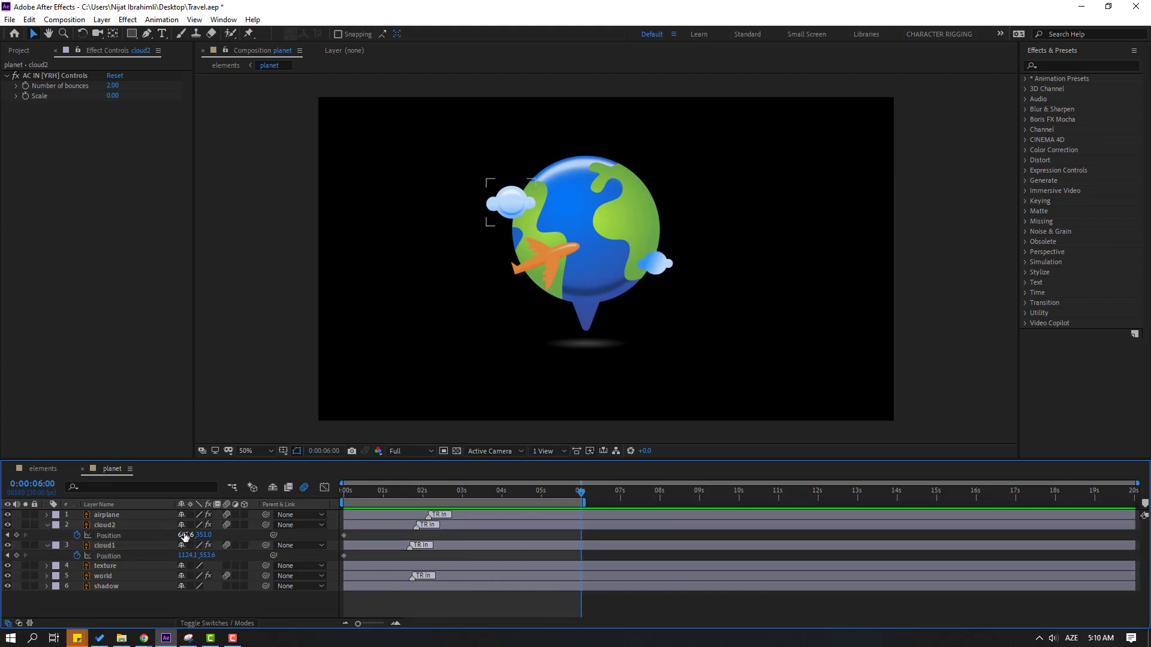
pyautogui.moveTo(186, 536); pyautogui.dragTo(138, 556)
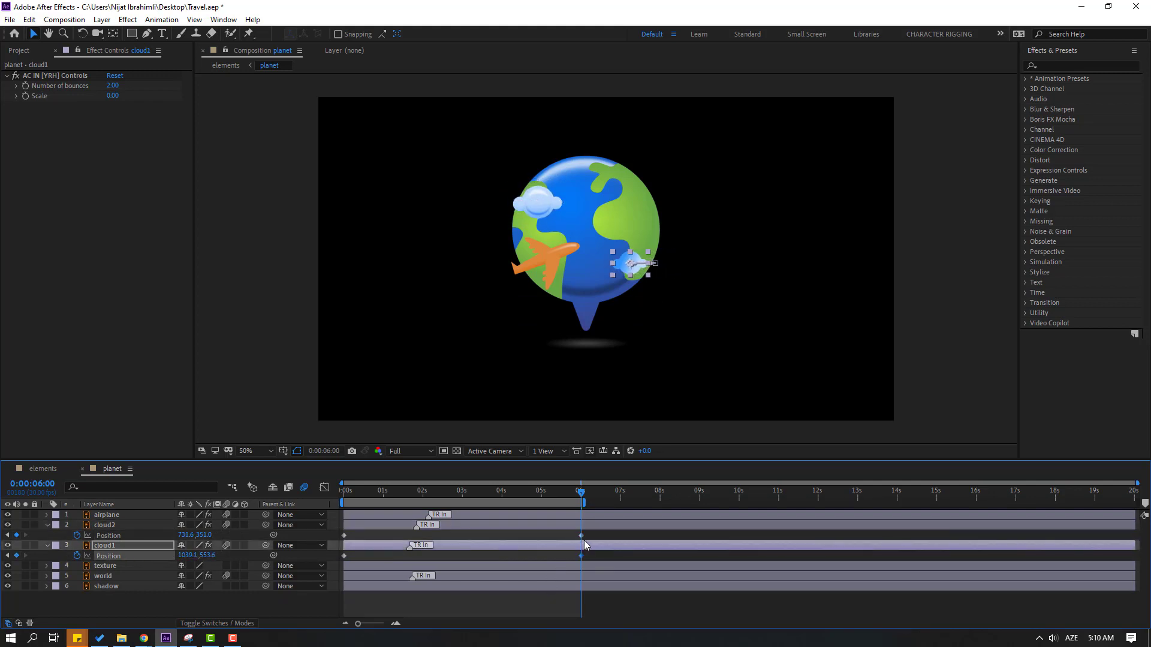
pyautogui.press('space')
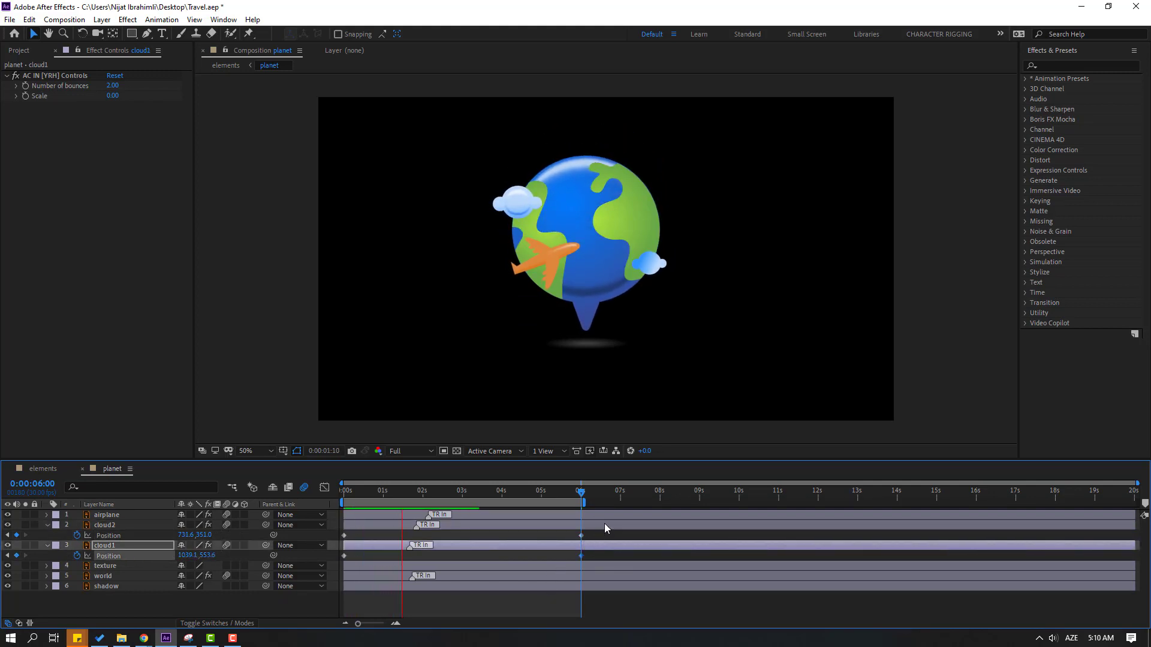
pyautogui.press('space')
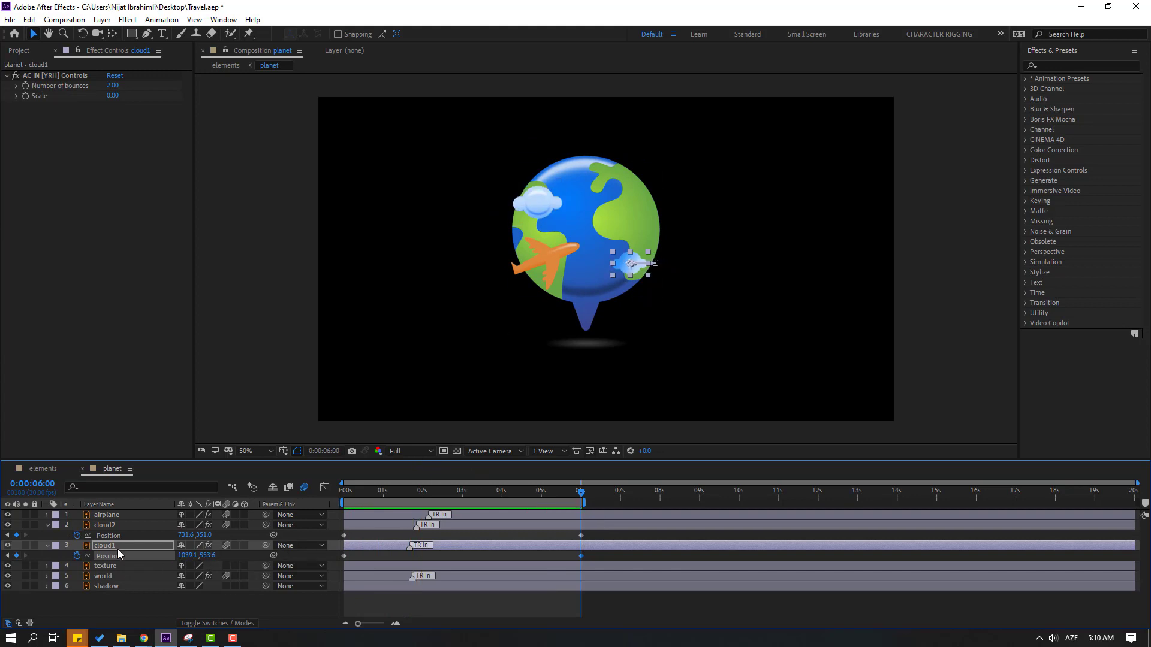
pyautogui.click(490, 516)
# Keyframe the airplane's Position from 0:00 to 6:00, flying it up-right to 1071.8, 416.3.
pyautogui.moveTo(491, 494); pyautogui.dragTo(331, 503)
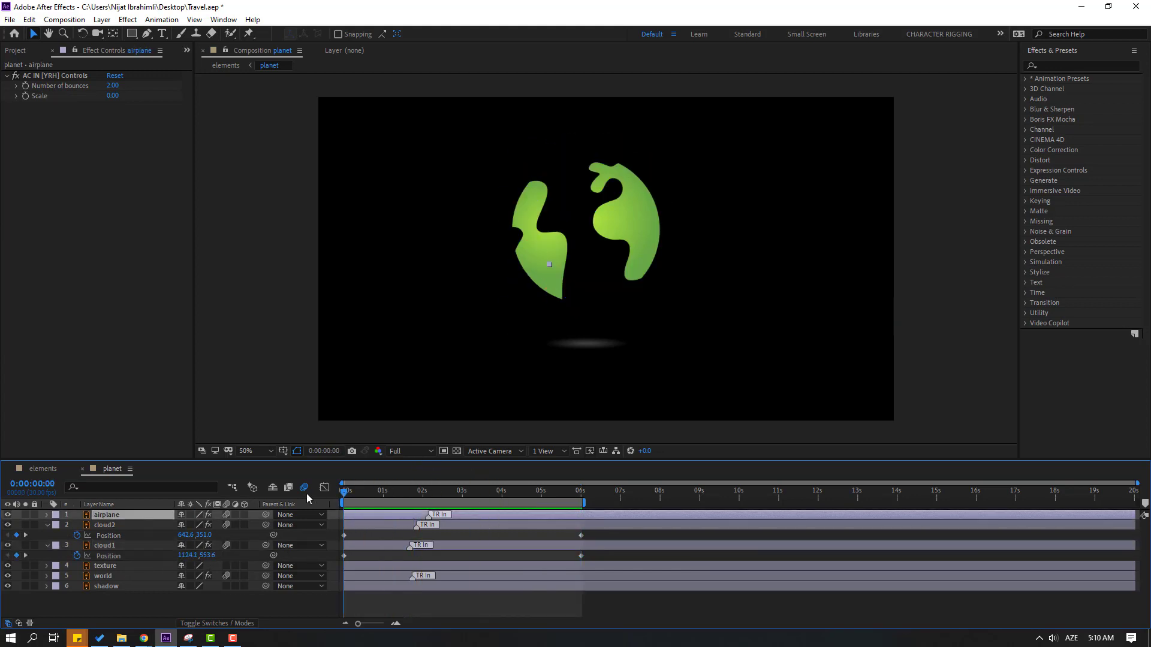
pyautogui.press('p')
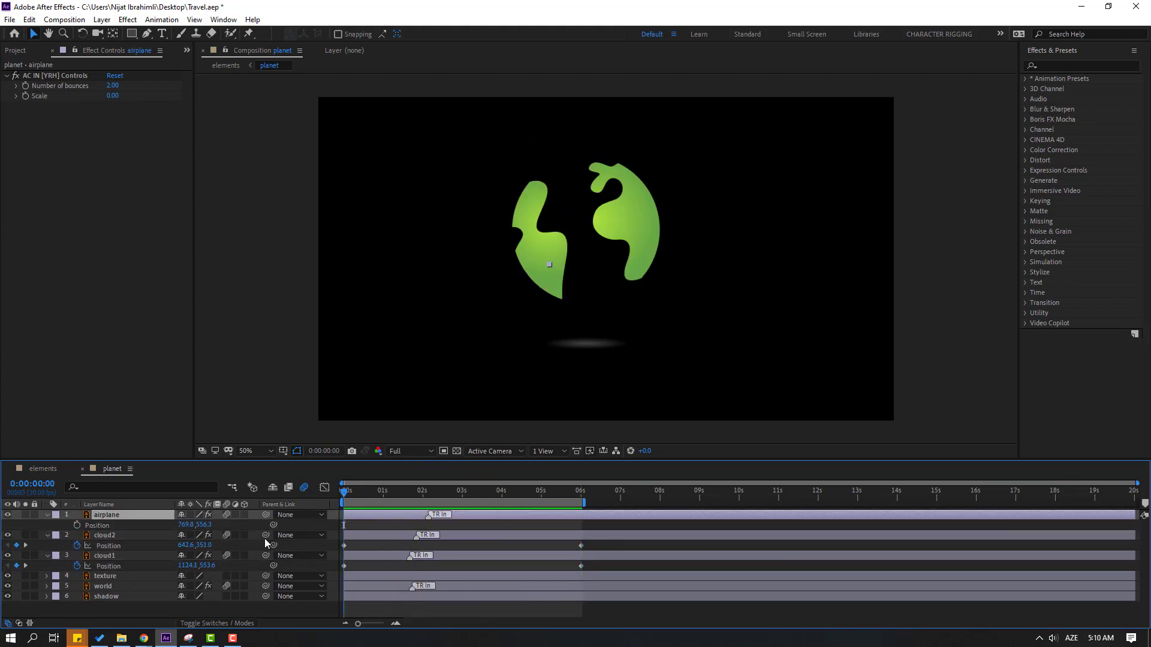
pyautogui.click(77, 525)
pyautogui.moveTo(349, 494); pyautogui.dragTo(581, 501)
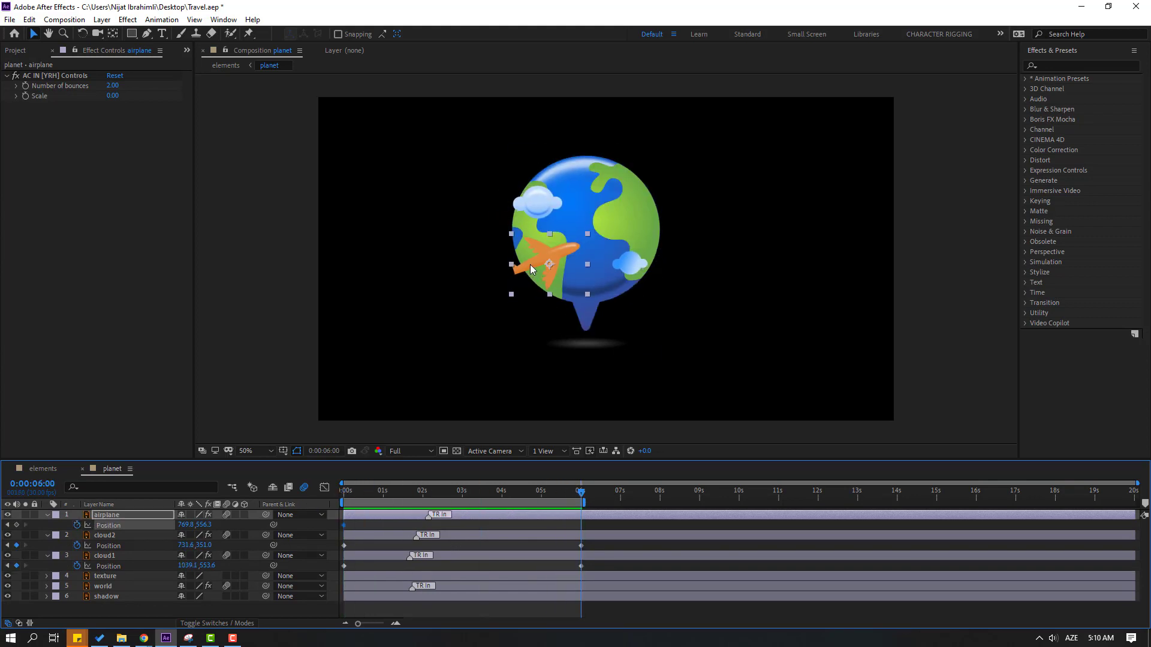
pyautogui.moveTo(530, 268); pyautogui.dragTo(616, 225)
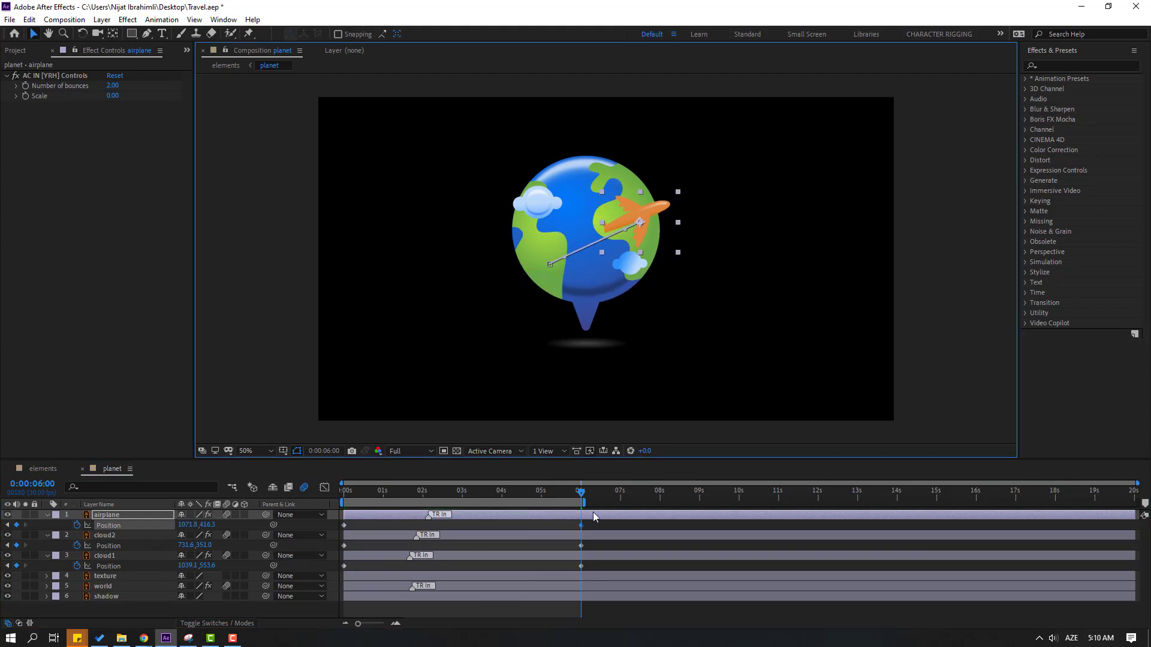
pyautogui.press('space')
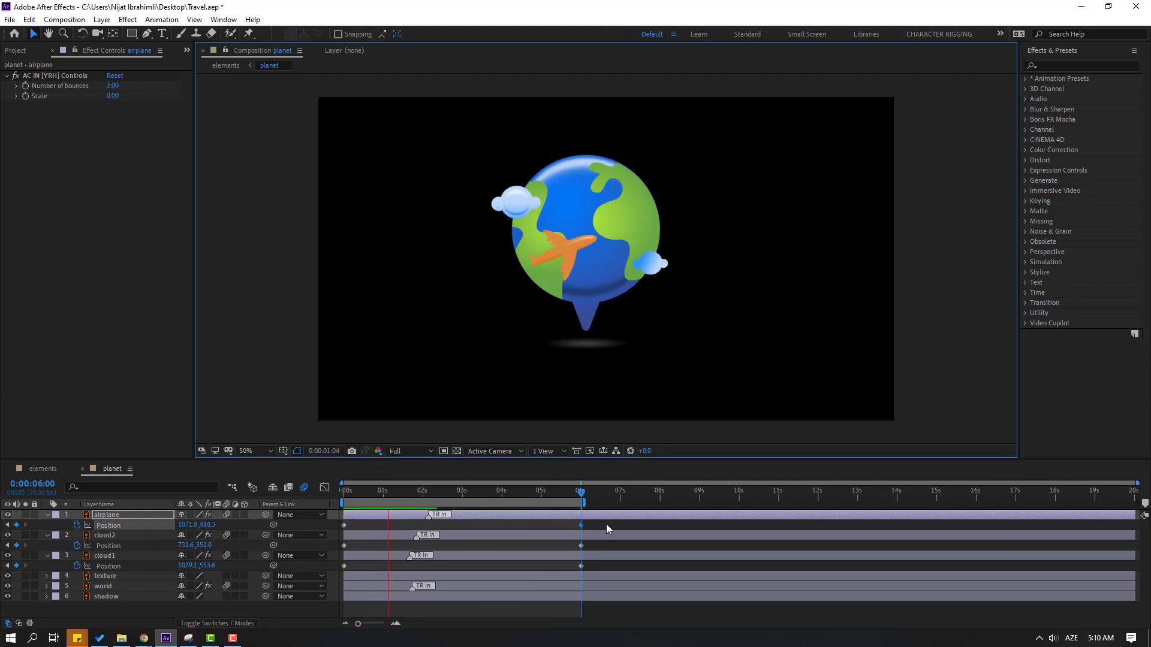
pyautogui.click(151, 496)
# Duplicate the world layer and place the texture layer between world 2 and world.
pyautogui.click(122, 586)
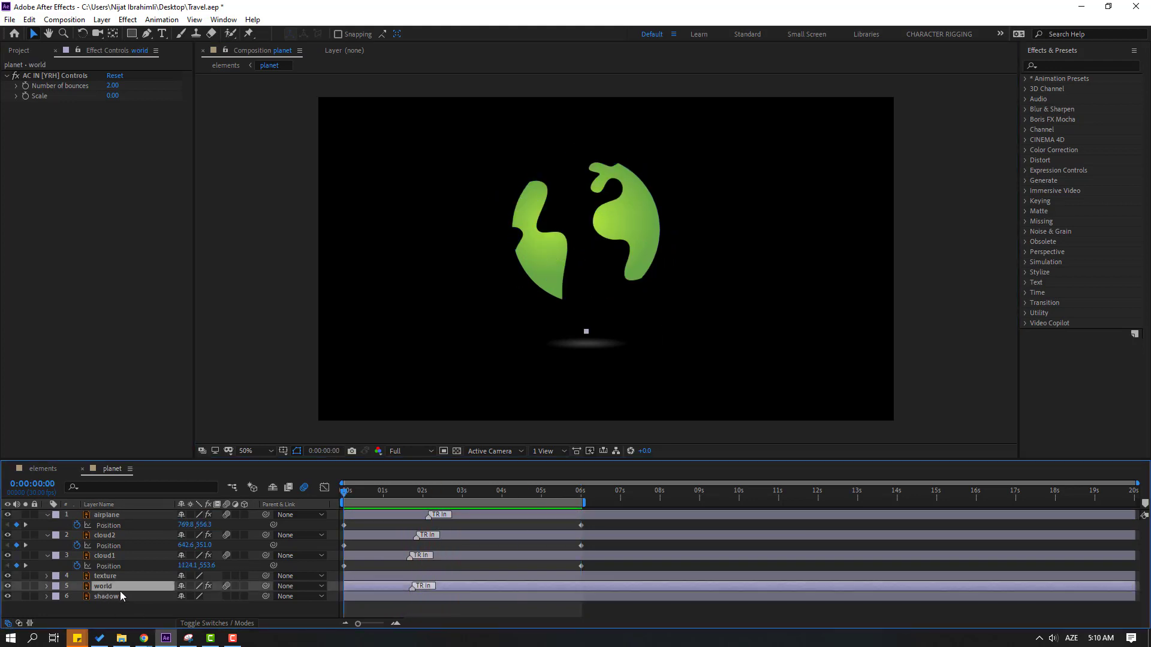
pyautogui.hotkey('ctrl', 'd')
pyautogui.click(142, 575)
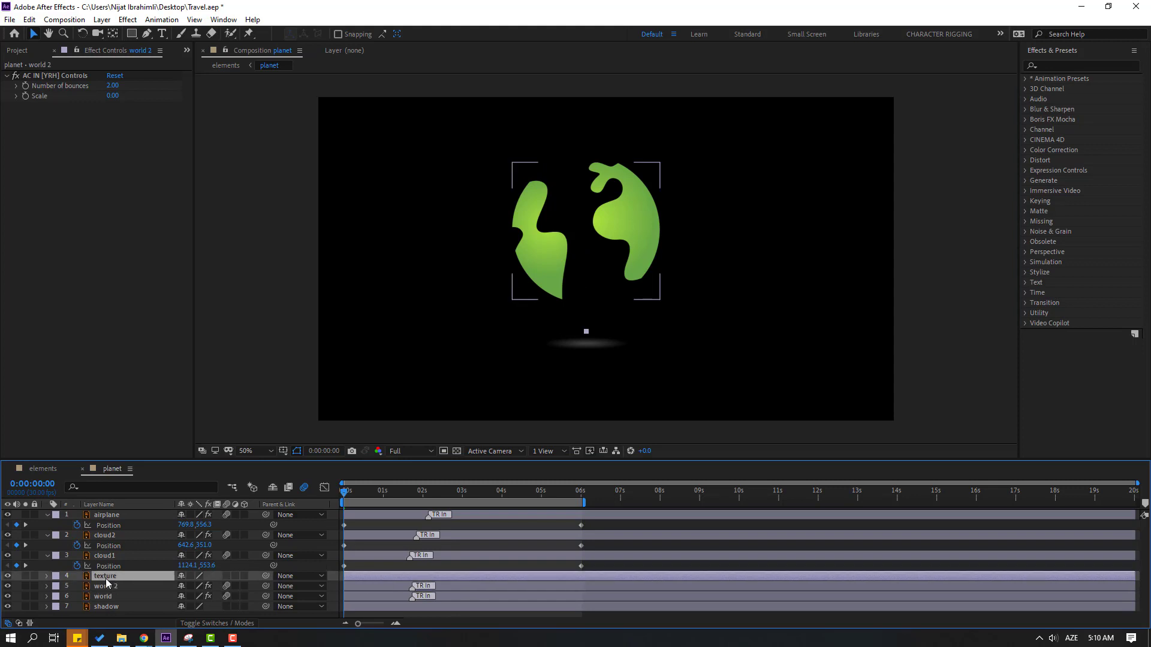
pyautogui.moveTo(99, 577); pyautogui.dragTo(117, 589)
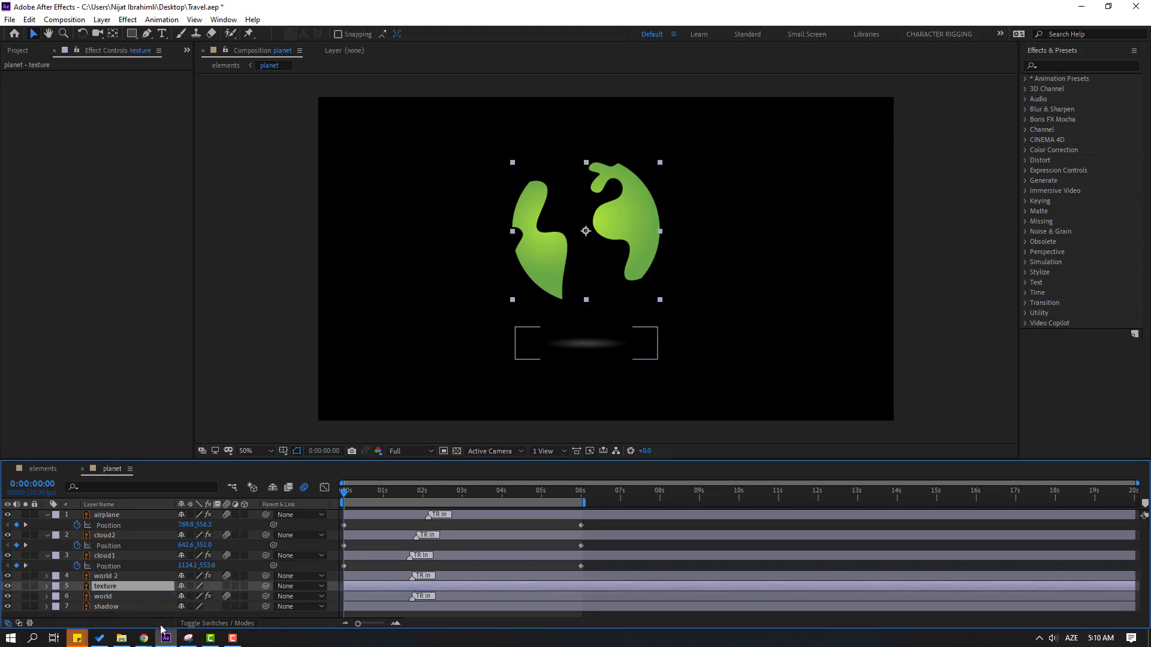
# Set the texture layer's track matte to Alpha Matte "world 2" and check the masked globe.
pyautogui.click(190, 625)
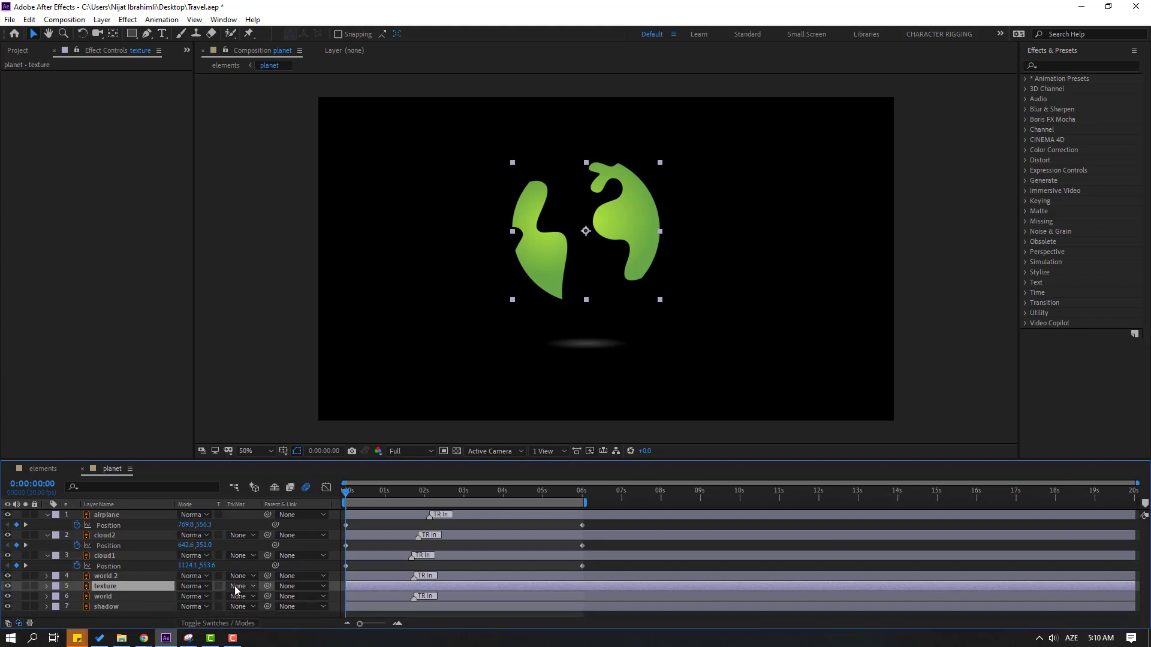
pyautogui.click(237, 591)
pyautogui.click(256, 535)
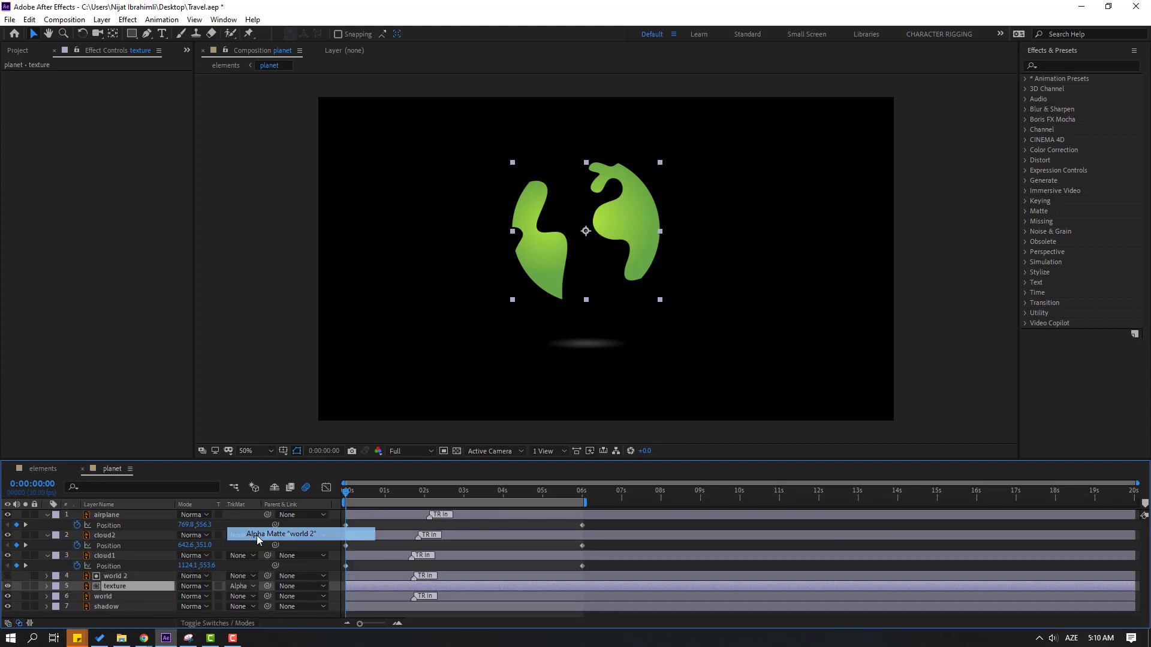
pyautogui.moveTo(351, 495); pyautogui.dragTo(482, 495)
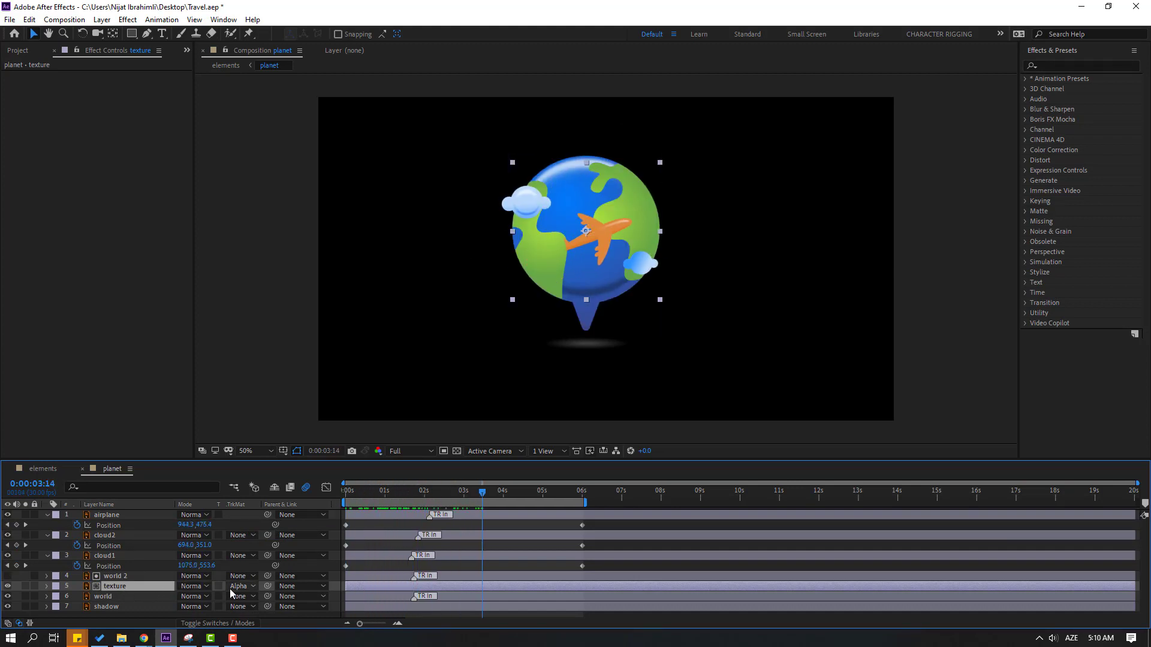
# Parent the texture layer to world and scale it to 123%.
pyautogui.moveTo(252, 589); pyautogui.dragTo(107, 596)
pyautogui.click(408, 494)
pyautogui.moveTo(414, 497); pyautogui.dragTo(456, 495)
pyautogui.press('s')
pyautogui.moveTo(195, 596); pyautogui.dragTo(208, 595)
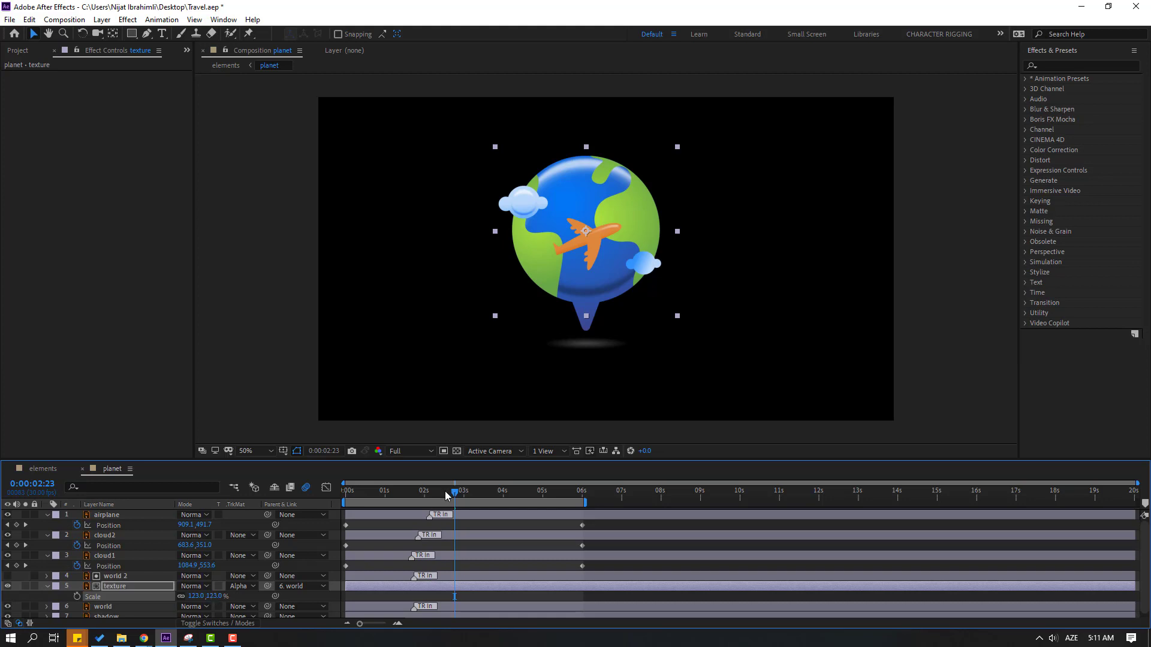
# Keyframe the texture's Position from 0:00 to about 6 seconds and preview it.
pyautogui.moveTo(447, 495); pyautogui.dragTo(315, 498)
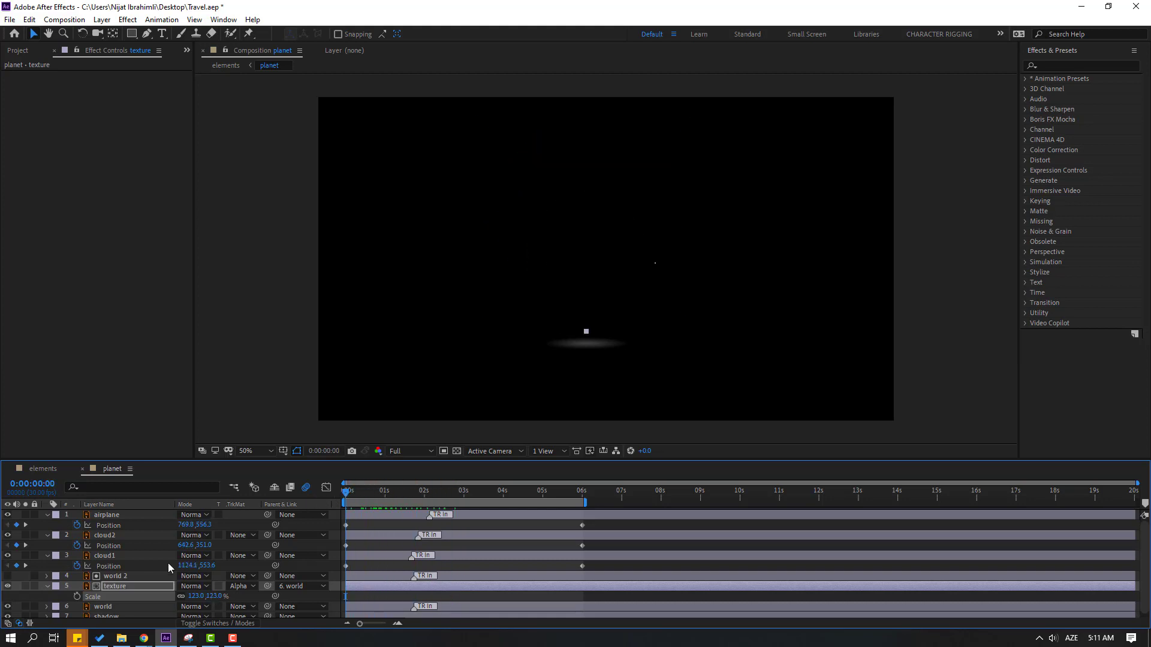
pyautogui.press('p')
pyautogui.click(78, 593)
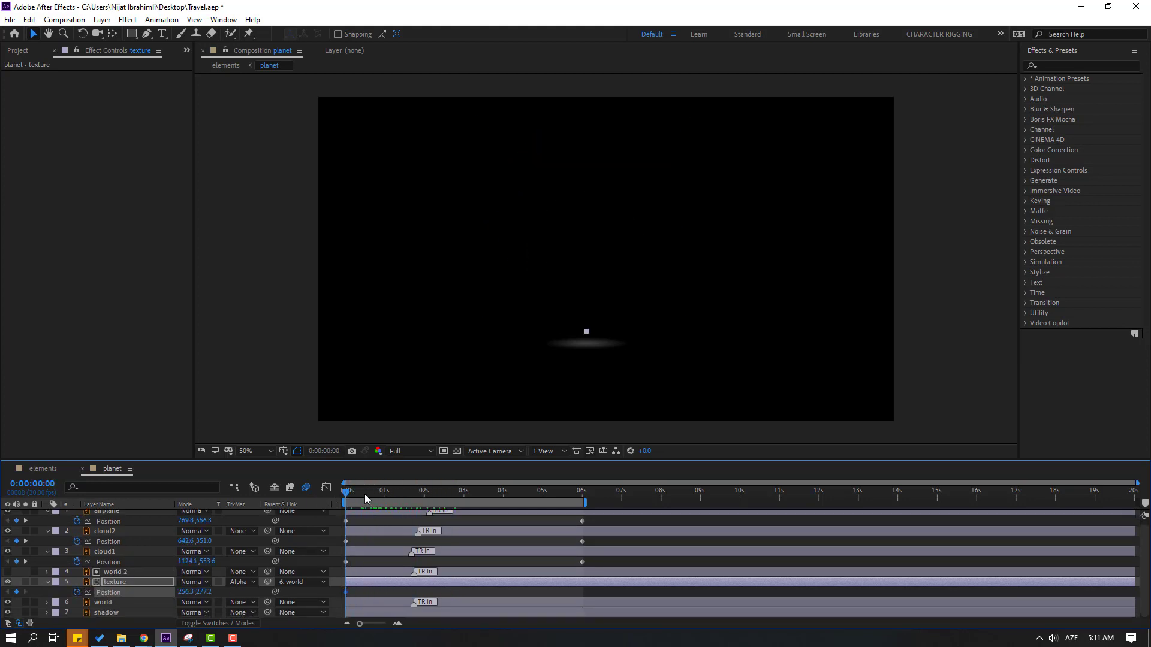
pyautogui.moveTo(365, 497); pyautogui.dragTo(584, 502)
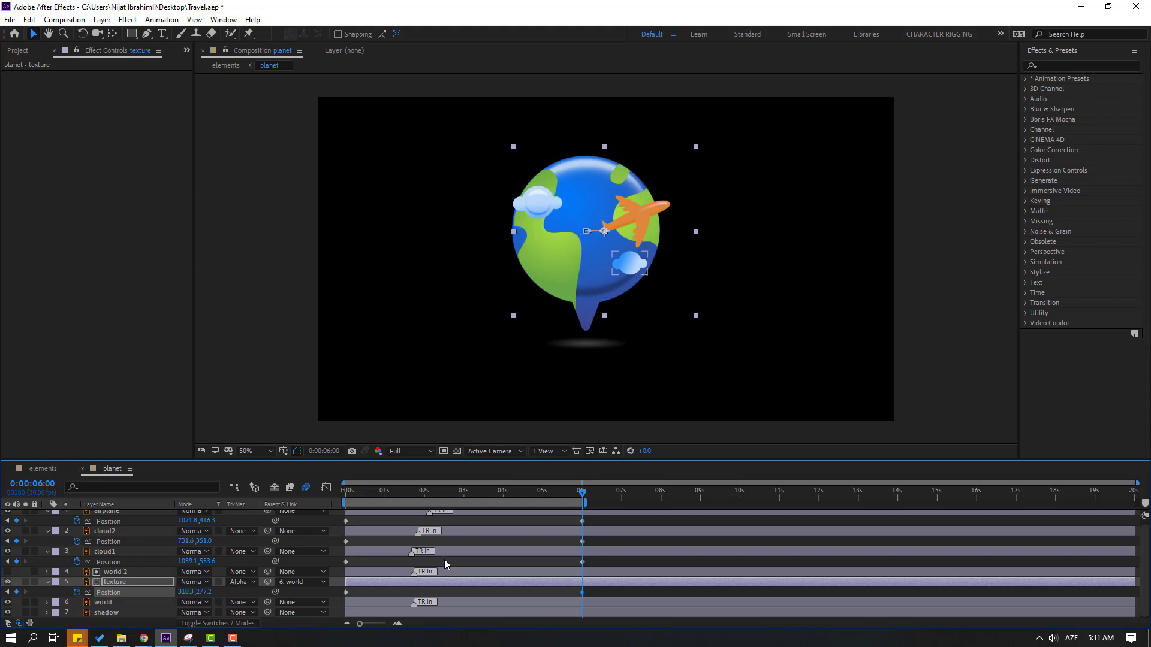
pyautogui.press('space')
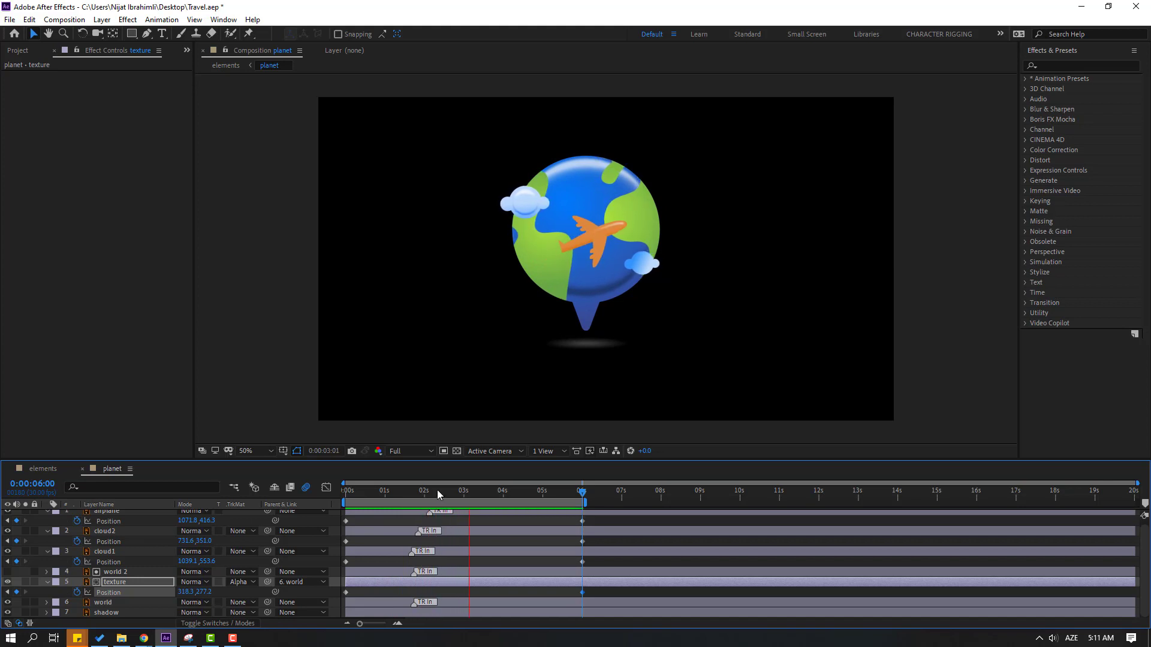
pyautogui.press('Home')
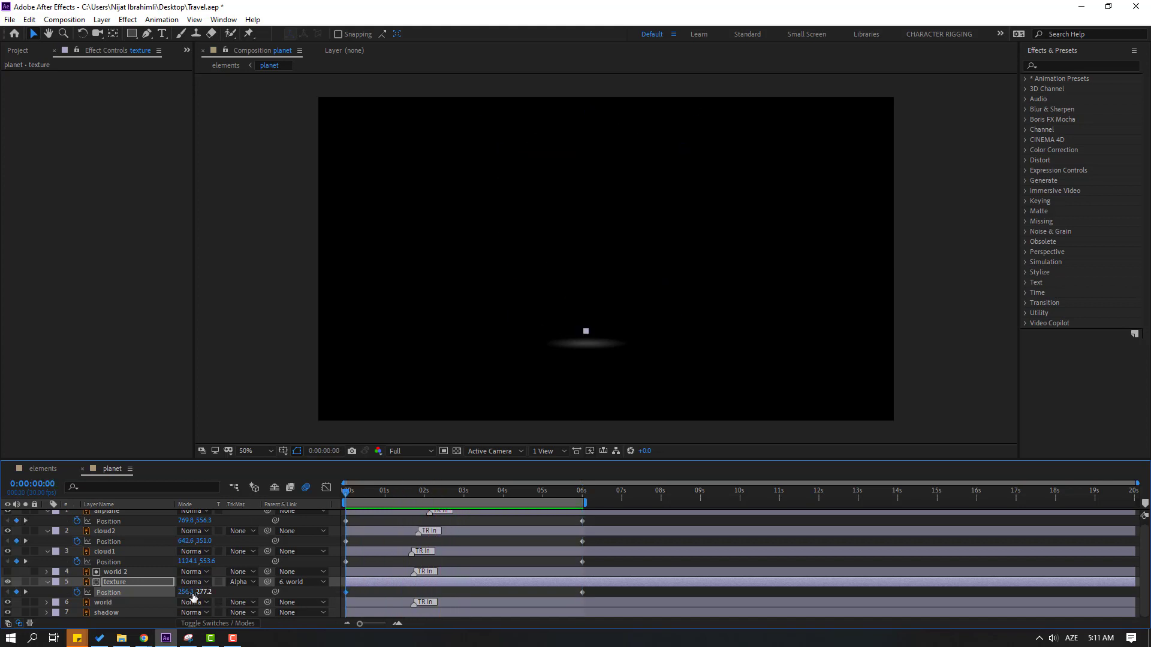
# Adjust the texture's starting X position to about 236.3 so it slides sideways.
pyautogui.moveTo(183, 592); pyautogui.dragTo(173, 594)
pyautogui.press('space')
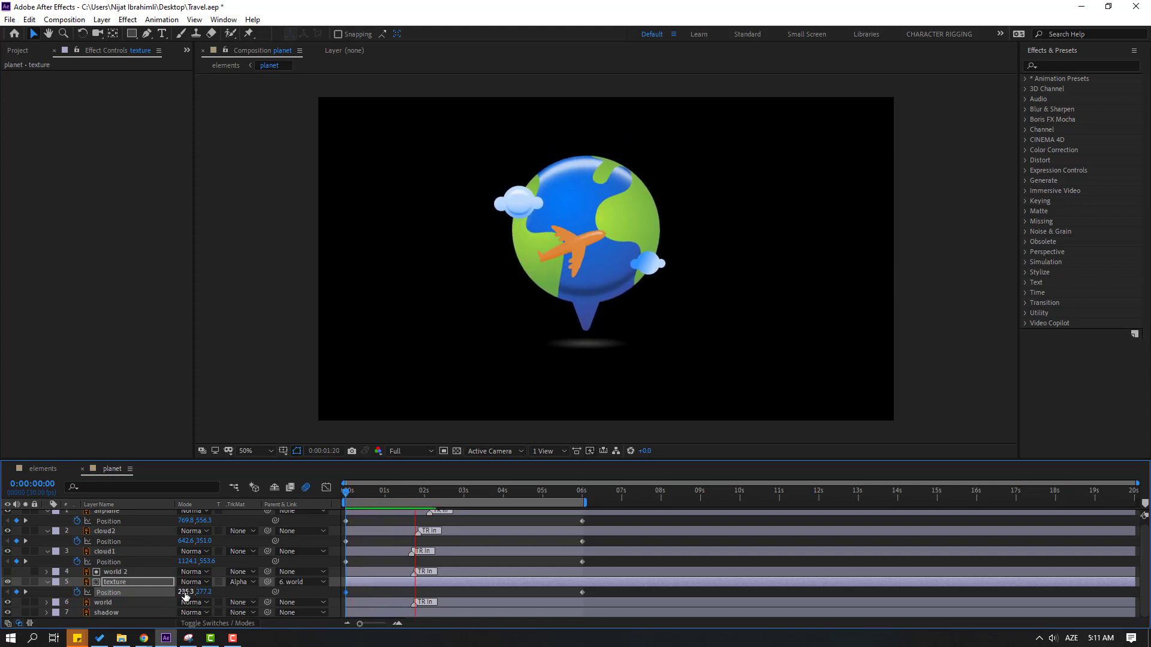
pyautogui.press('space')
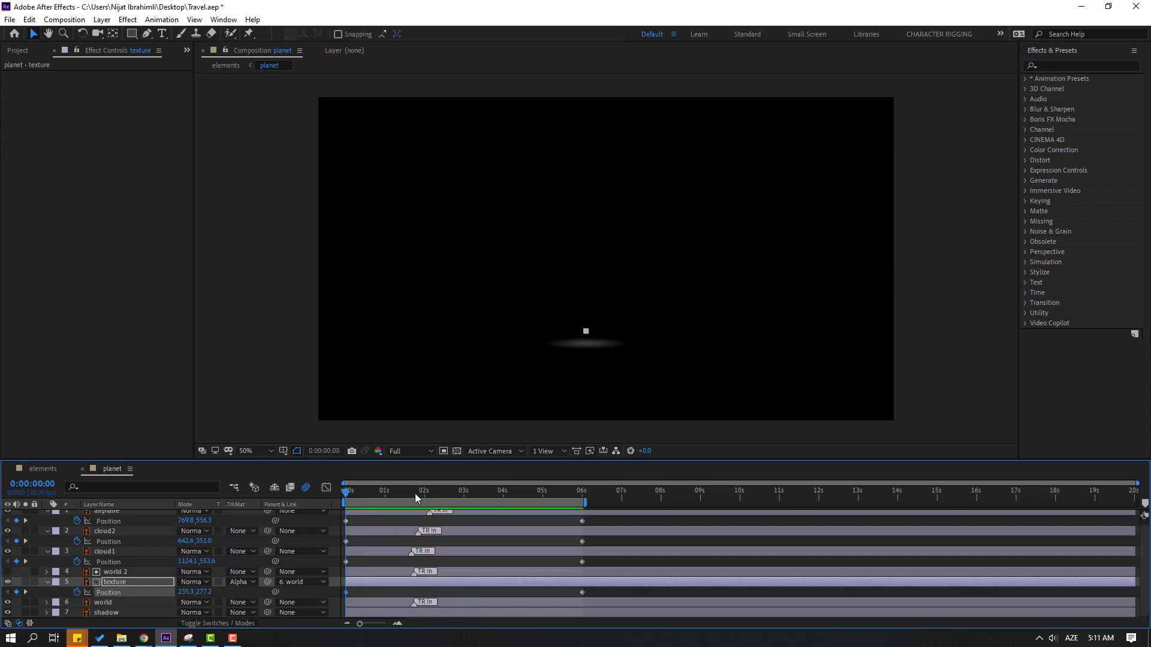
pyautogui.moveTo(188, 593); pyautogui.dragTo(180, 592)
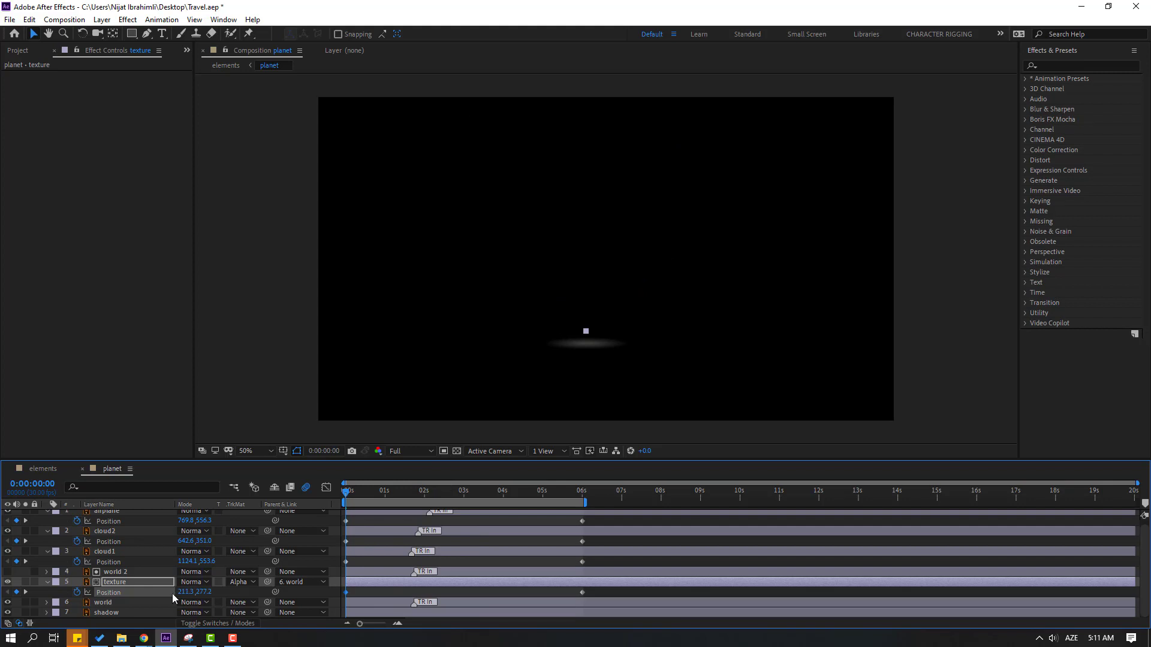
pyautogui.press('space')
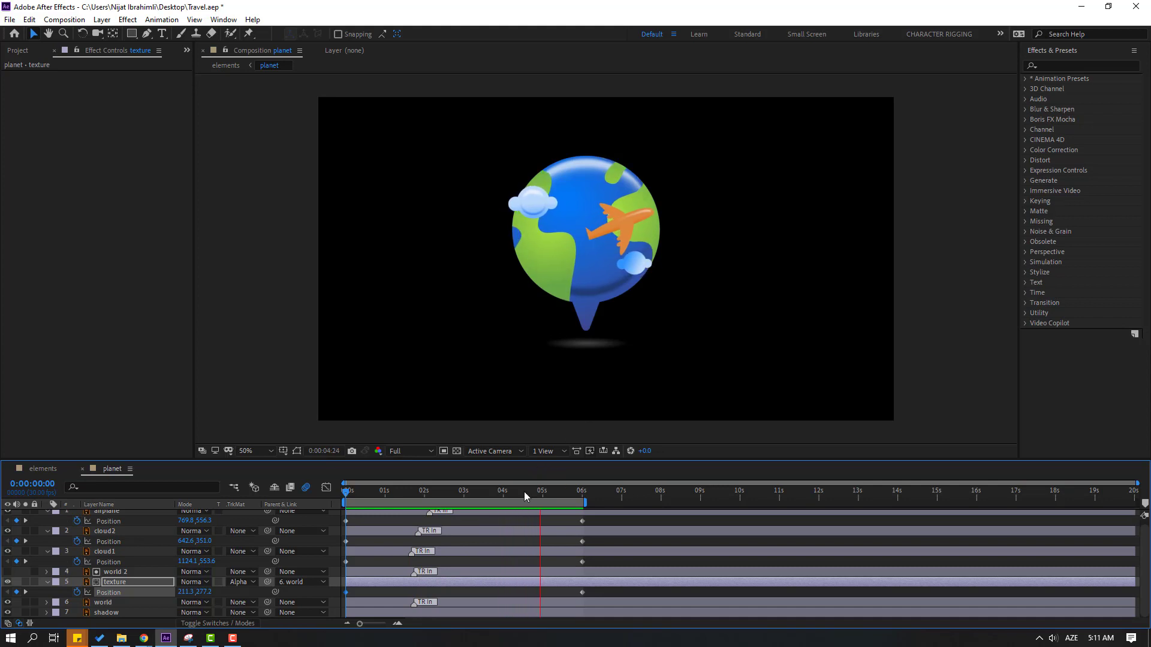
pyautogui.press('space')
# Move the drift end keyframes to about 4:28 and shorten the work area to near 5 seconds.
pyautogui.moveTo(577, 599); pyautogui.dragTo(530, 597)
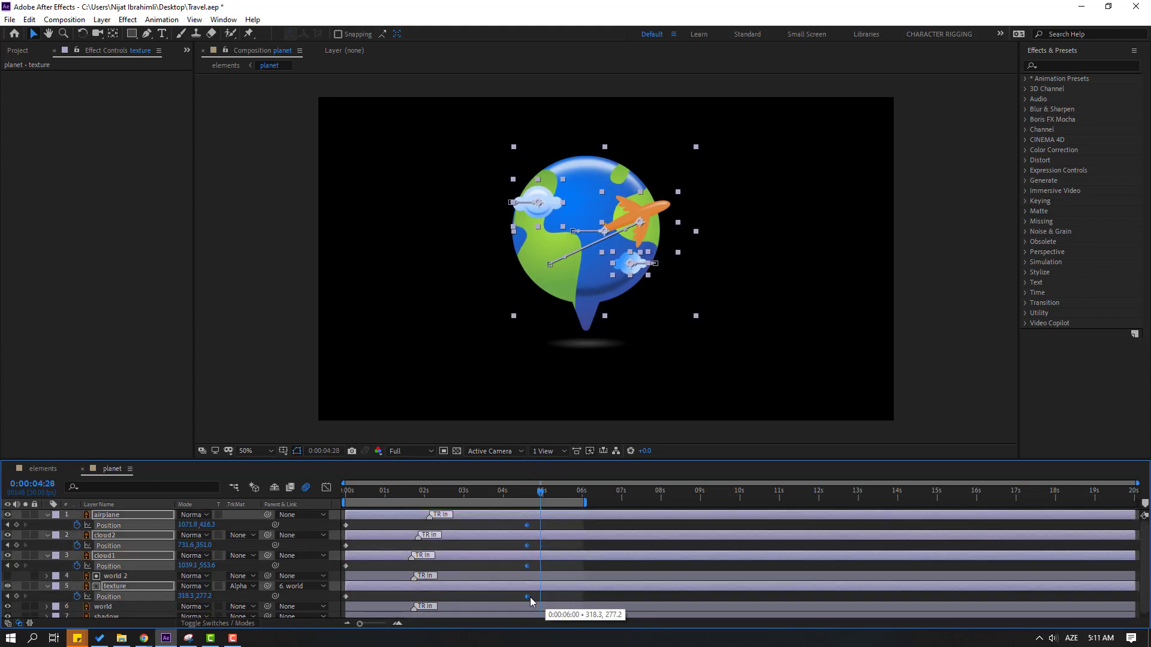
pyautogui.moveTo(585, 502); pyautogui.dragTo(536, 502)
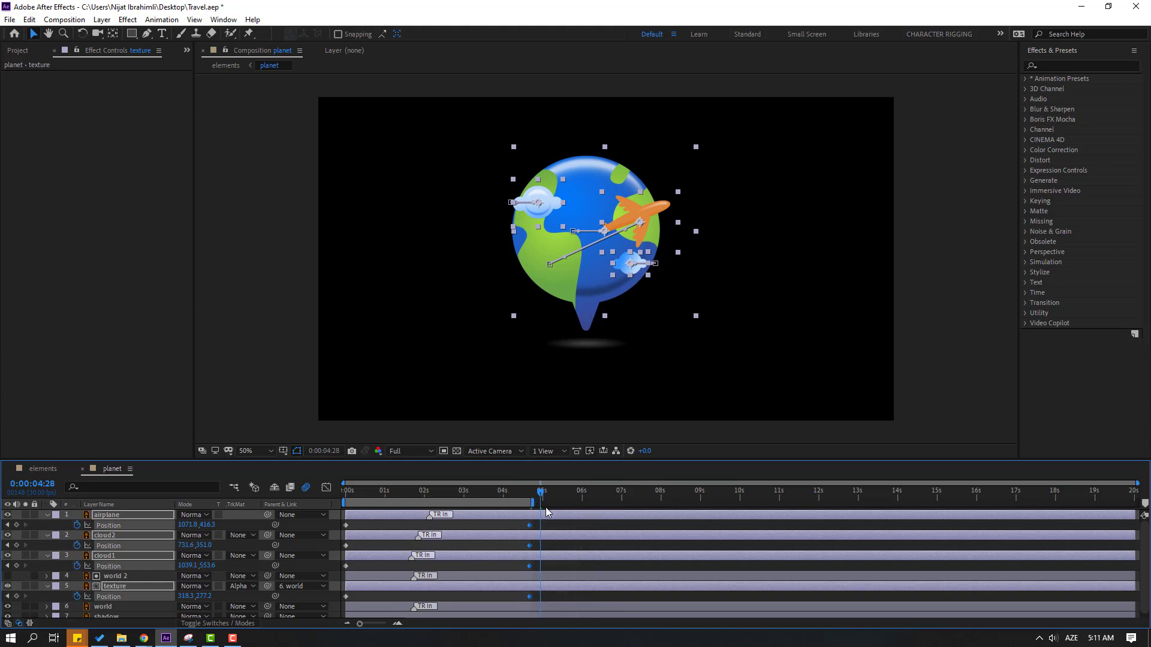
pyautogui.press('space')
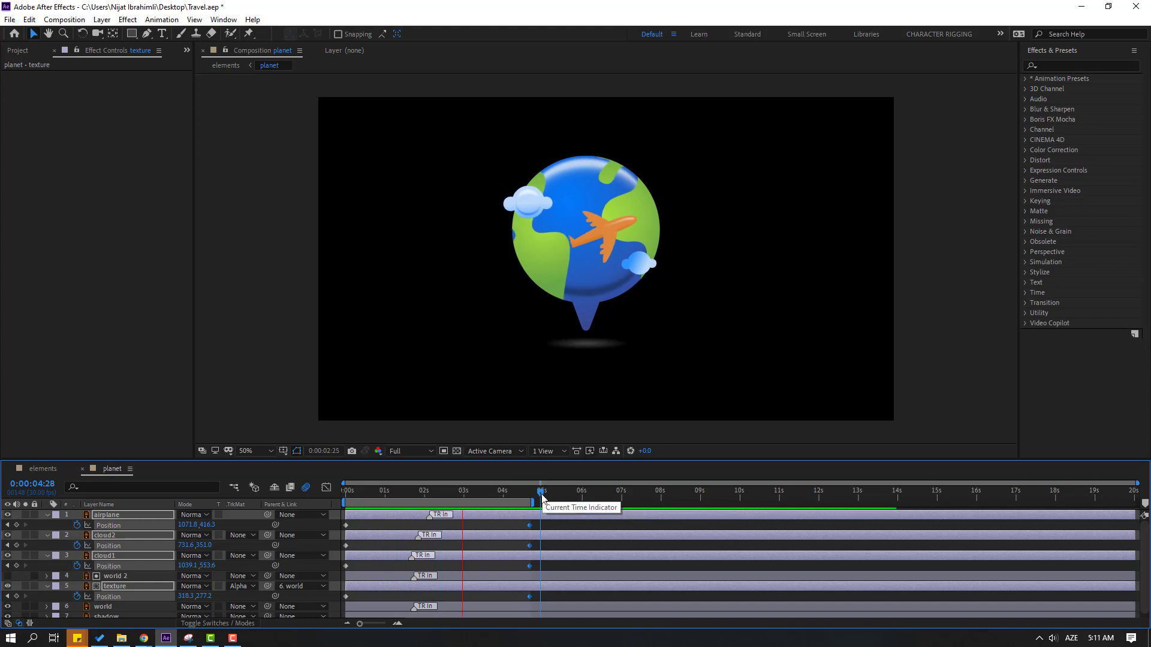
pyautogui.press('space')
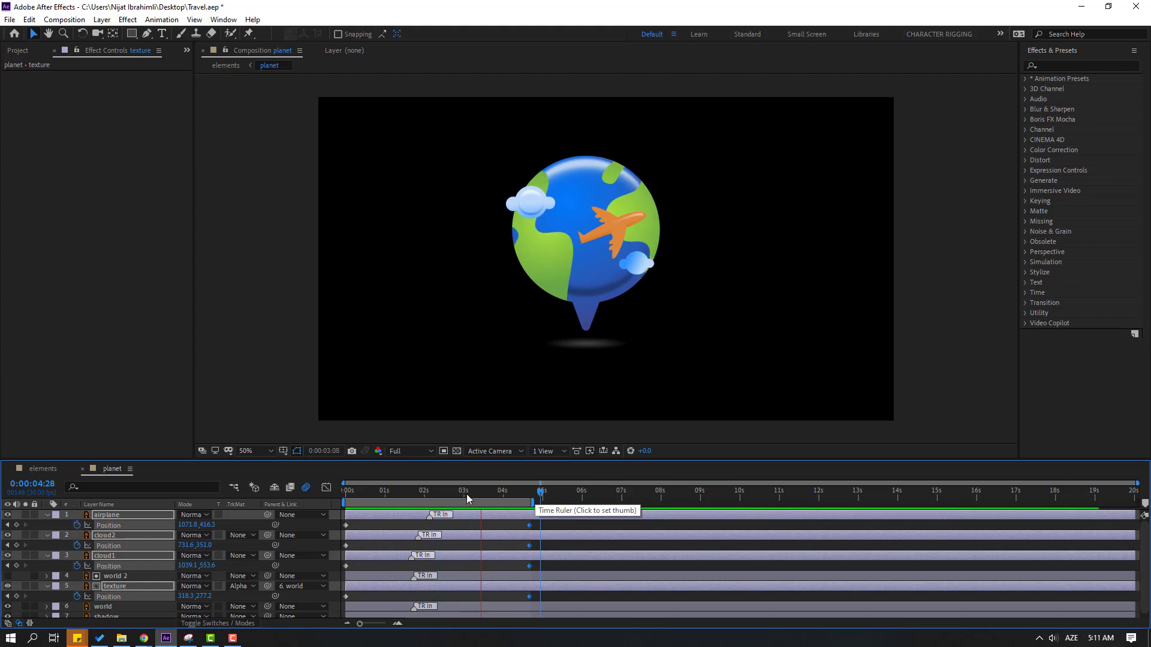
pyautogui.click(43, 471)
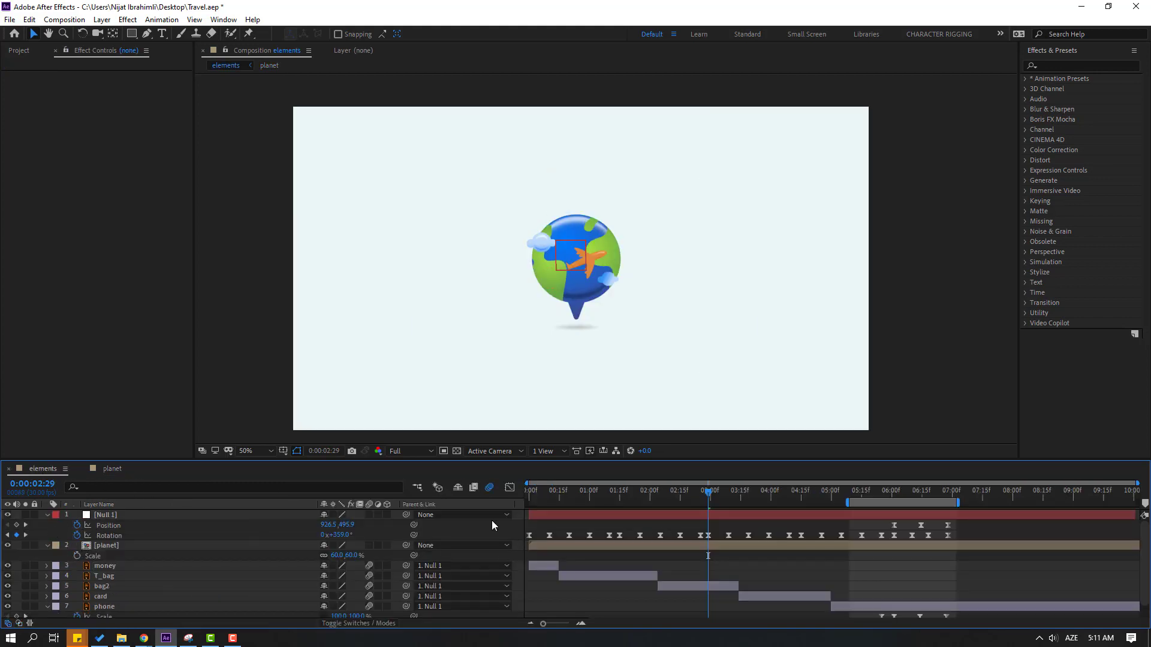
# Shift the planet layer later in the timeline and set the current time to 6:24.
pyautogui.click(101, 555)
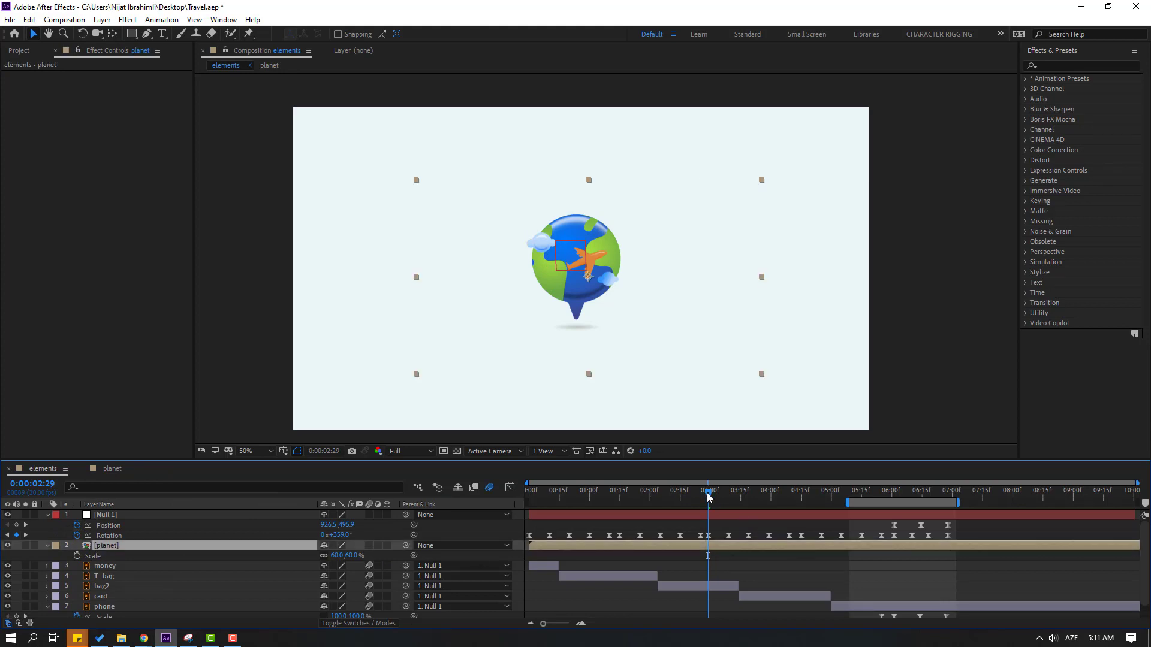
pyautogui.moveTo(642, 550); pyautogui.dragTo(889, 549)
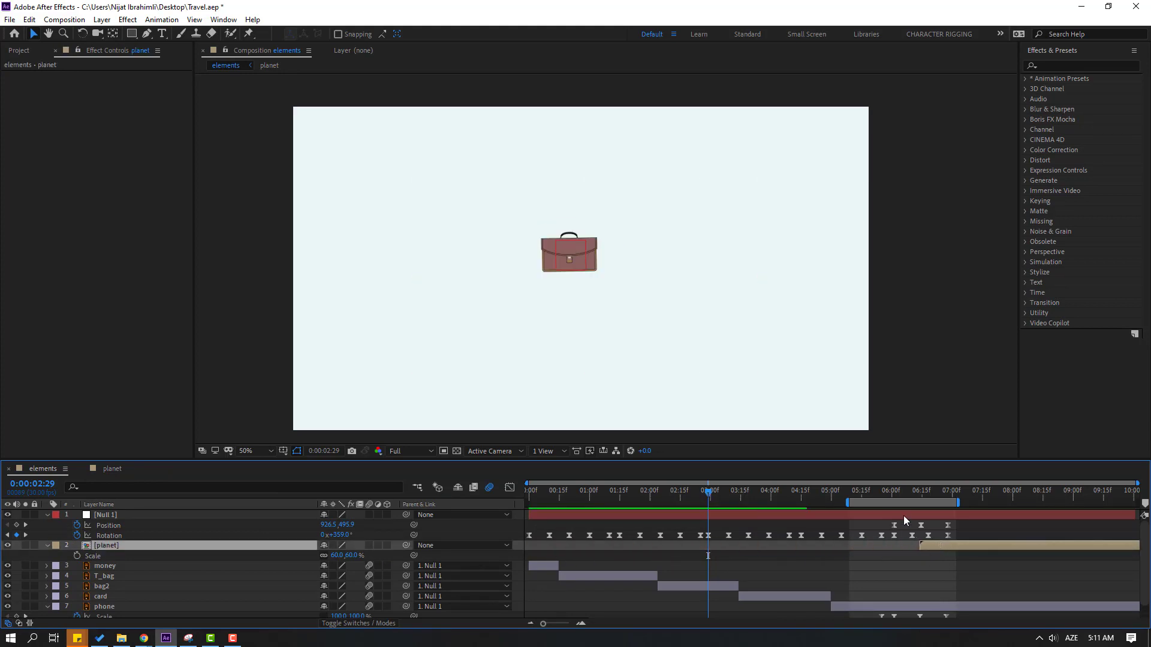
pyautogui.moveTo(885, 491); pyautogui.dragTo(936, 504)
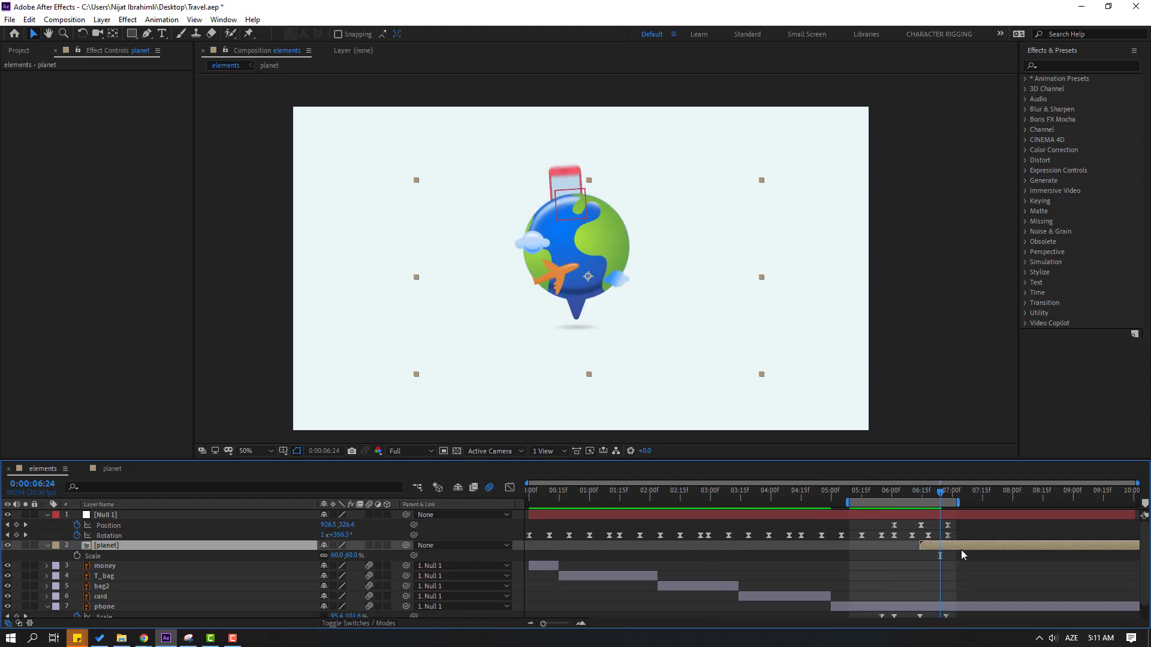
pyautogui.moveTo(961, 556); pyautogui.dragTo(992, 555)
pyautogui.moveTo(940, 493)
pyautogui.mouseDown()
pyautogui.moveTo(923, 493)
pyautogui.moveTo(945, 497)
pyautogui.mouseUp()
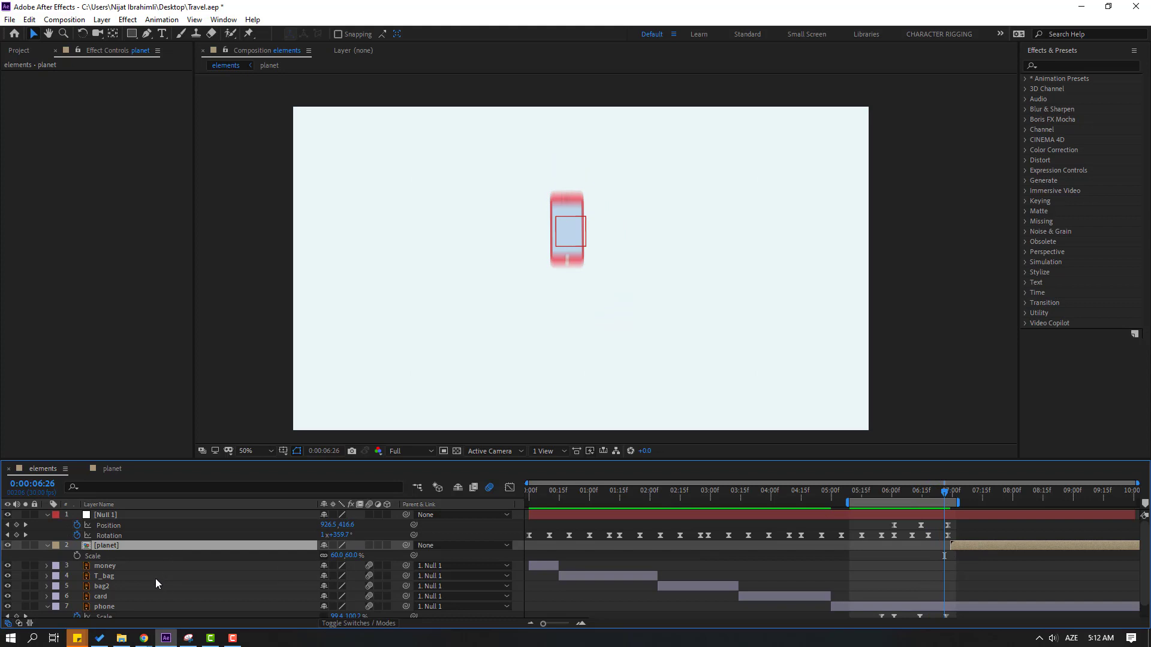
# Split the phone layer at the current time, delete phone 2, and start planet at the split.
pyautogui.scroll(-1, 156, 578)
pyautogui.click(114, 592)
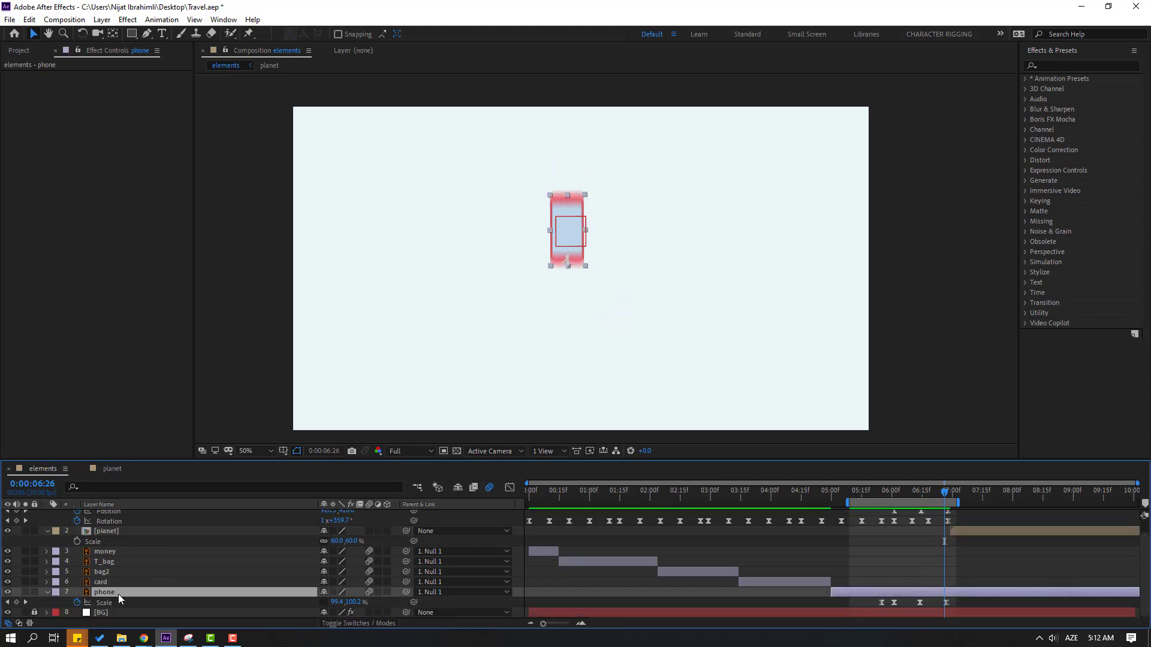
pyautogui.click(29, 20)
pyautogui.click(51, 185)
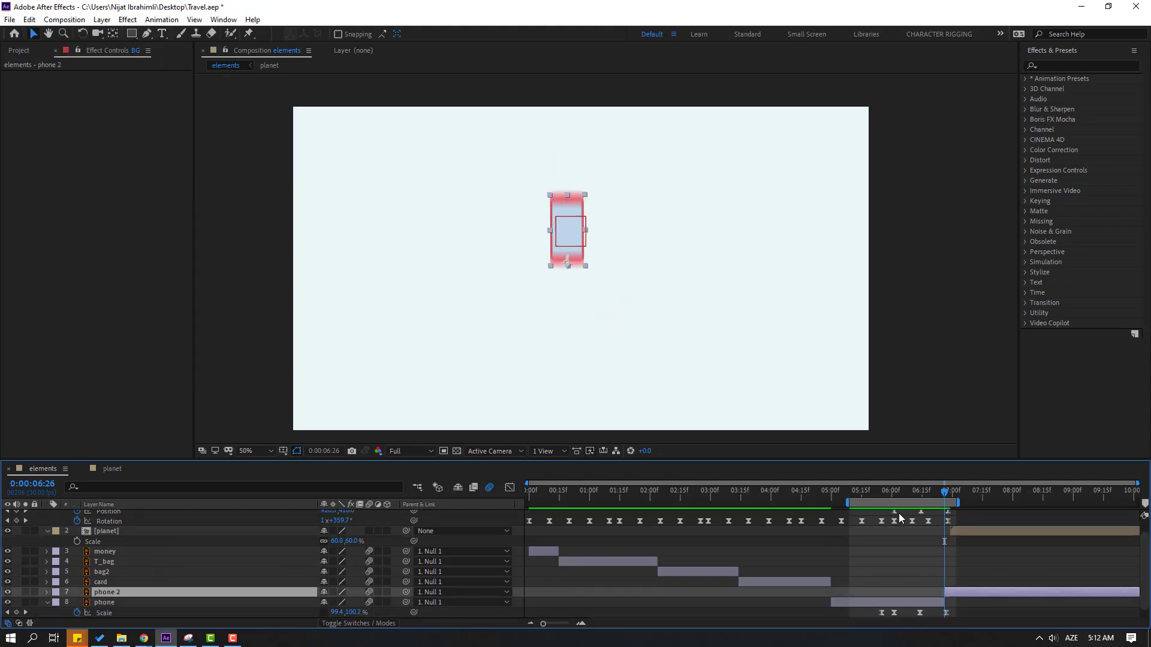
pyautogui.press('Delete')
pyautogui.click(982, 531)
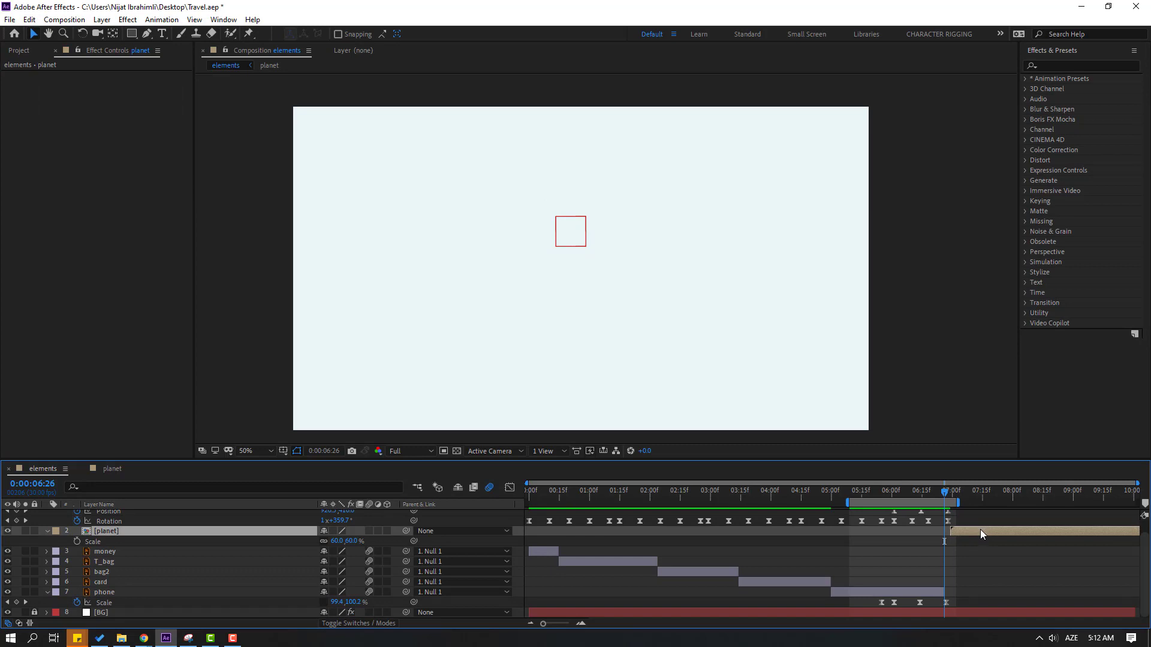
pyautogui.moveTo(980, 530); pyautogui.dragTo(965, 530)
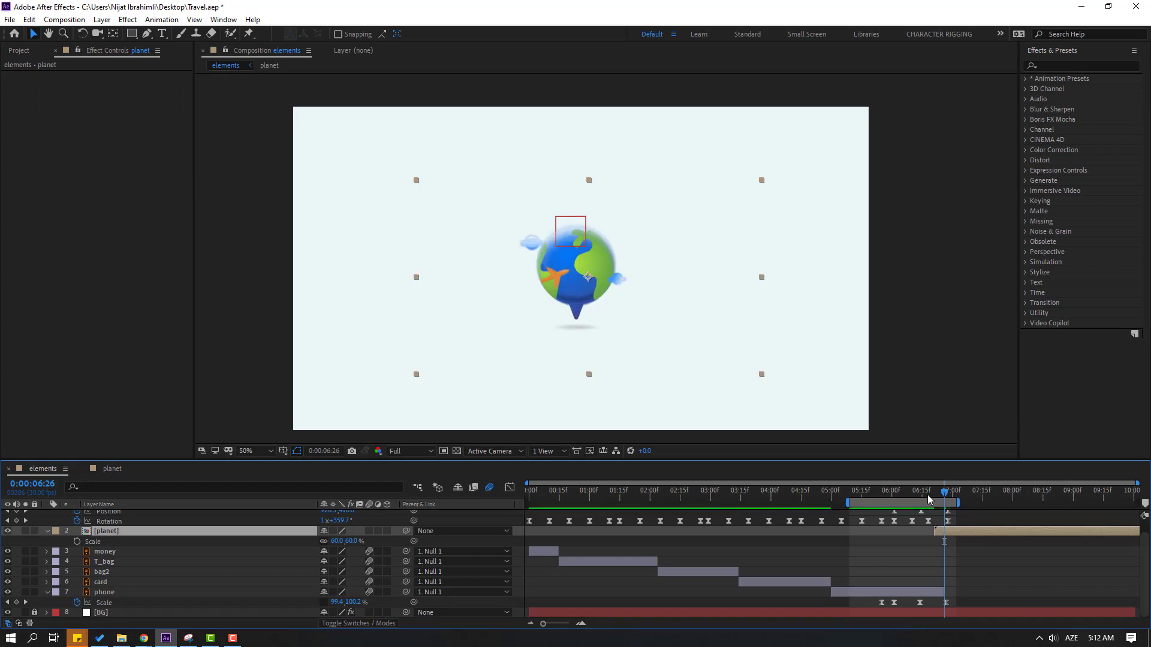
pyautogui.moveTo(921, 491); pyautogui.dragTo(954, 491)
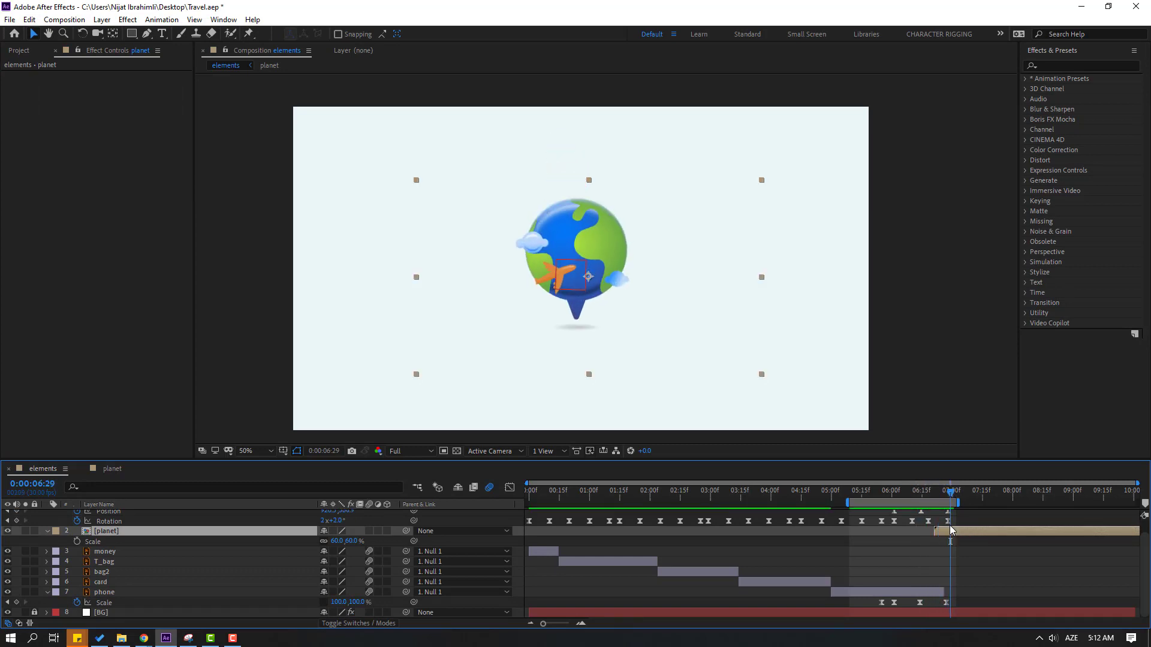